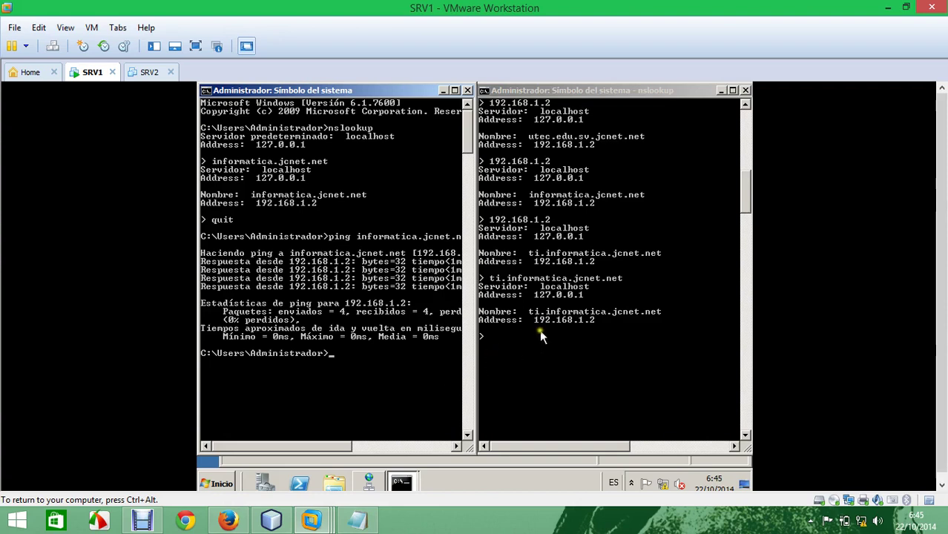
Step: Copy informatica.jcnet.net from the nslookup output and ping it in the other console
right_click(562, 290)
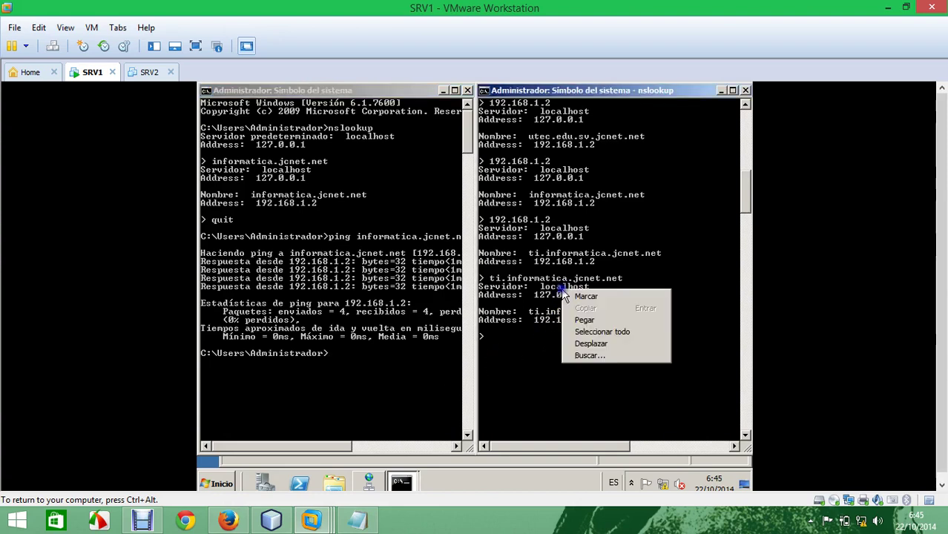
right_click(536, 193)
left_click(541, 197)
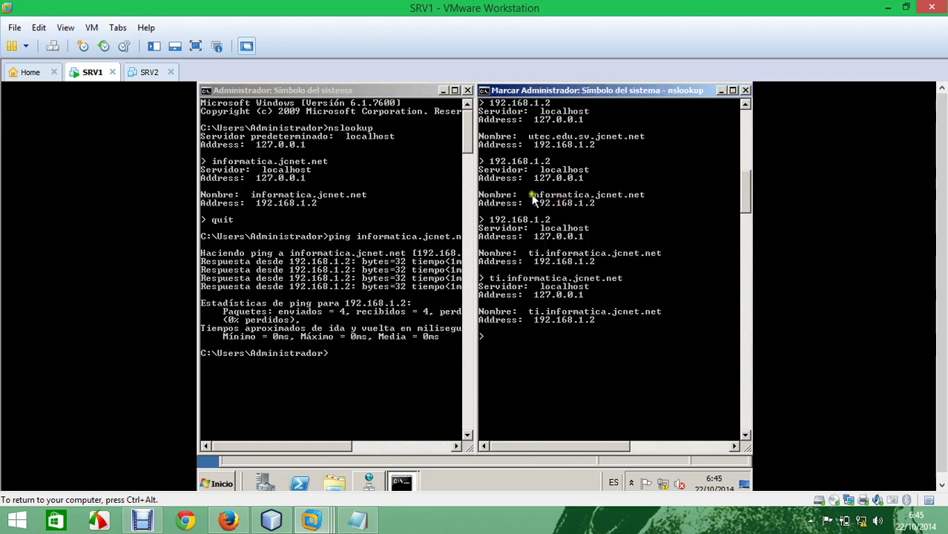
left_click_drag(529, 195, 645, 205)
key("ctrl+c")
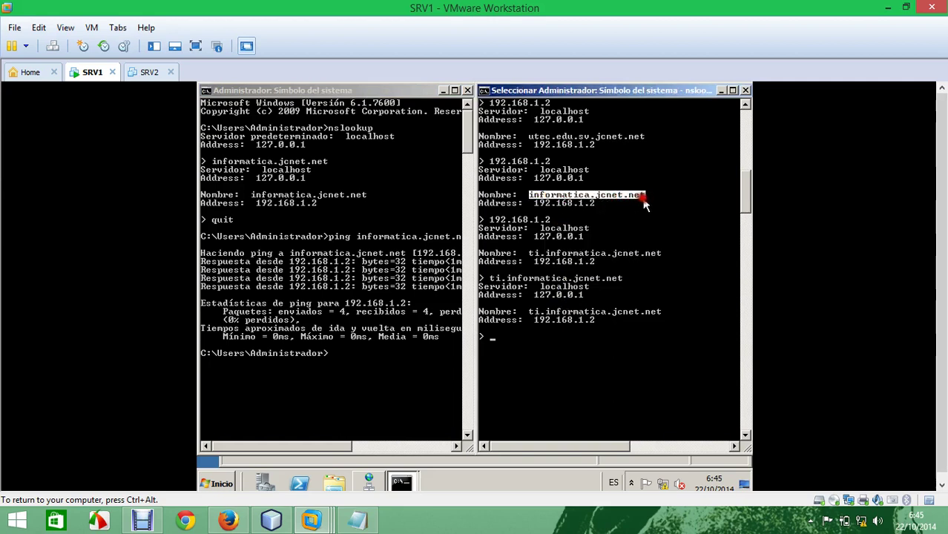
key("Return")
right_click(377, 374)
left_click(361, 371)
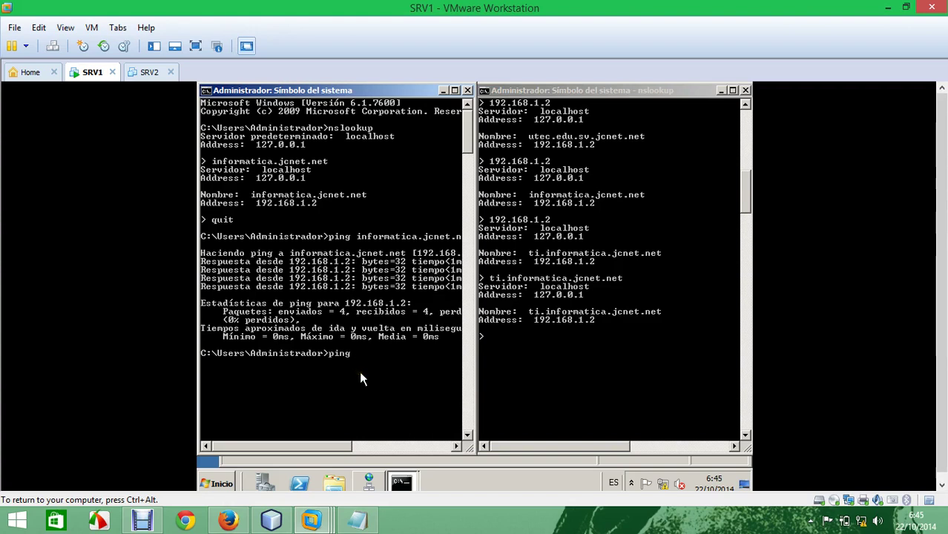
left_click(365, 363)
right_click(359, 360)
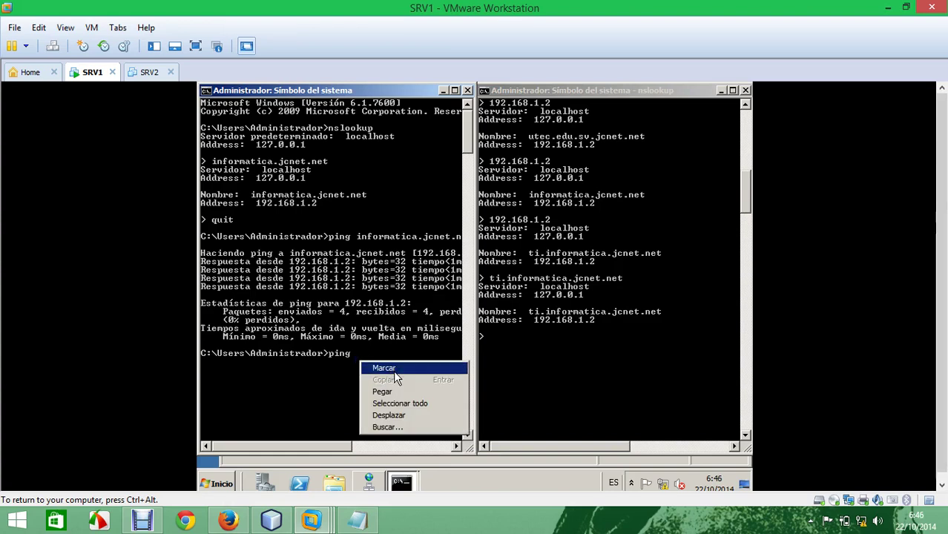
left_click(382, 391)
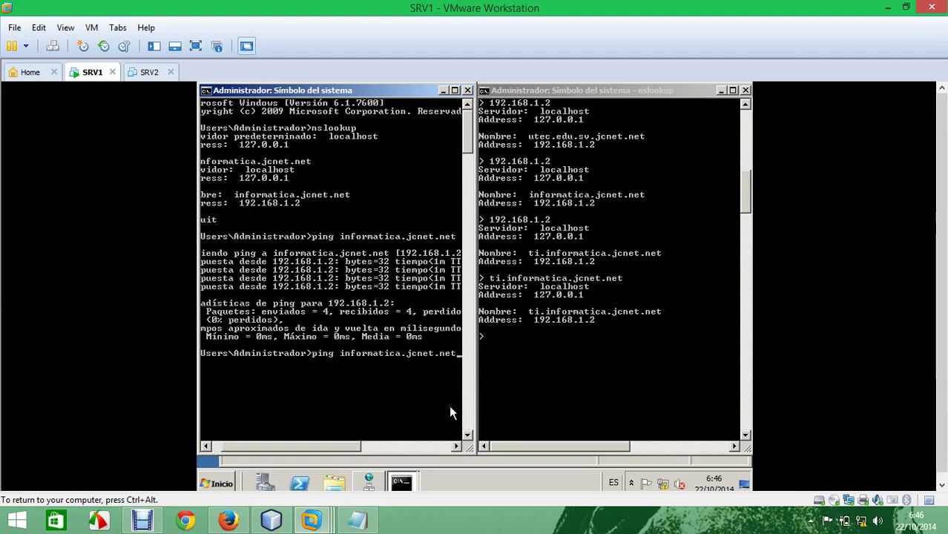
key("Return")
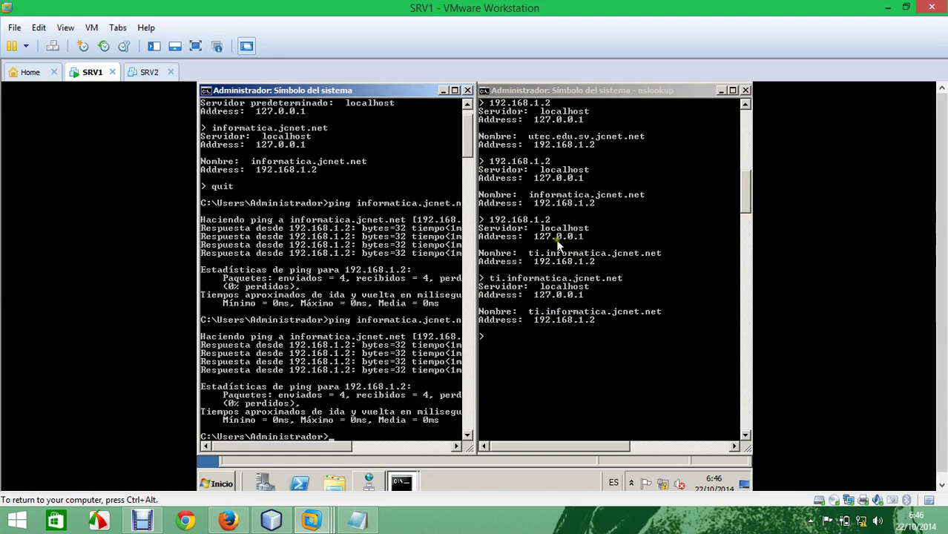
Step: Copy utec.edu.sv.jcnet.net from nslookup and ping it, getting 4 of 4 replies from 192.168.1.2
left_click(565, 199)
scroll(568, 197, "up", 4)
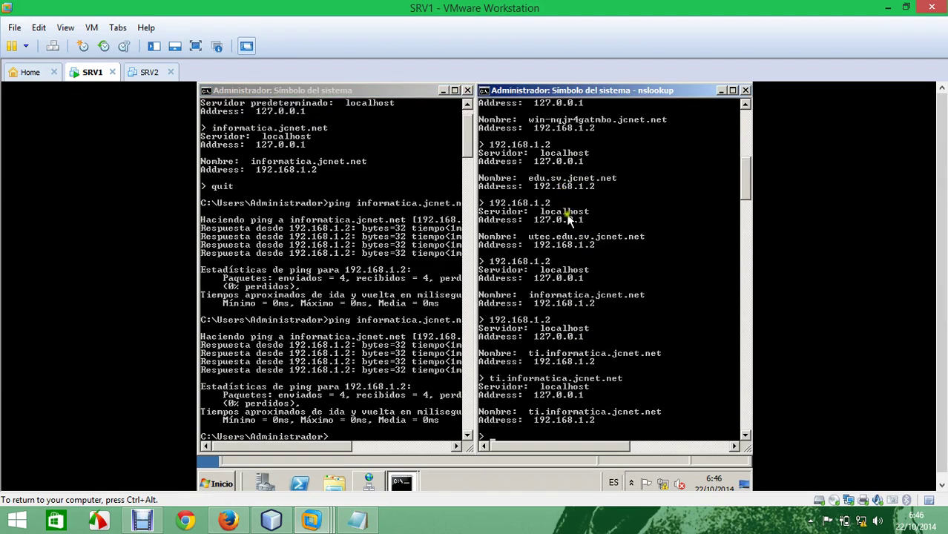
right_click(557, 238)
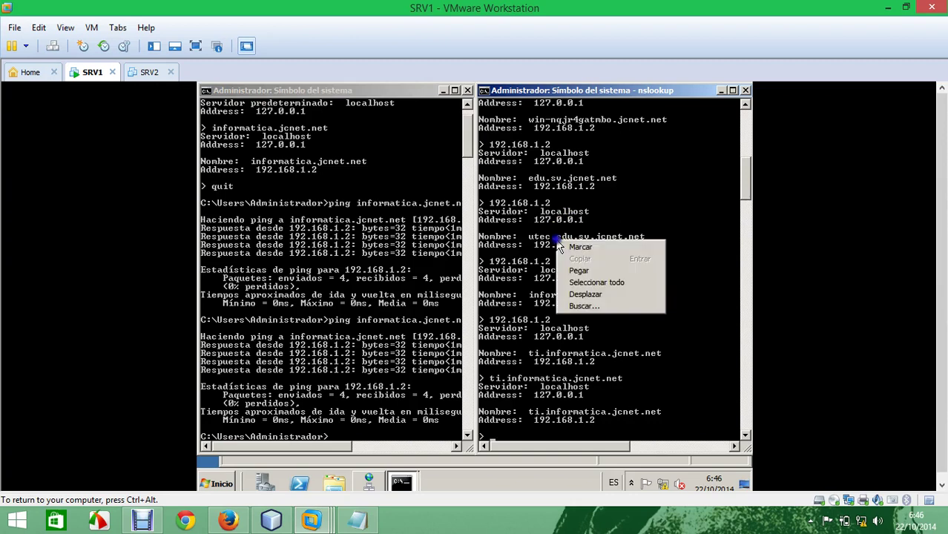
left_click(579, 247)
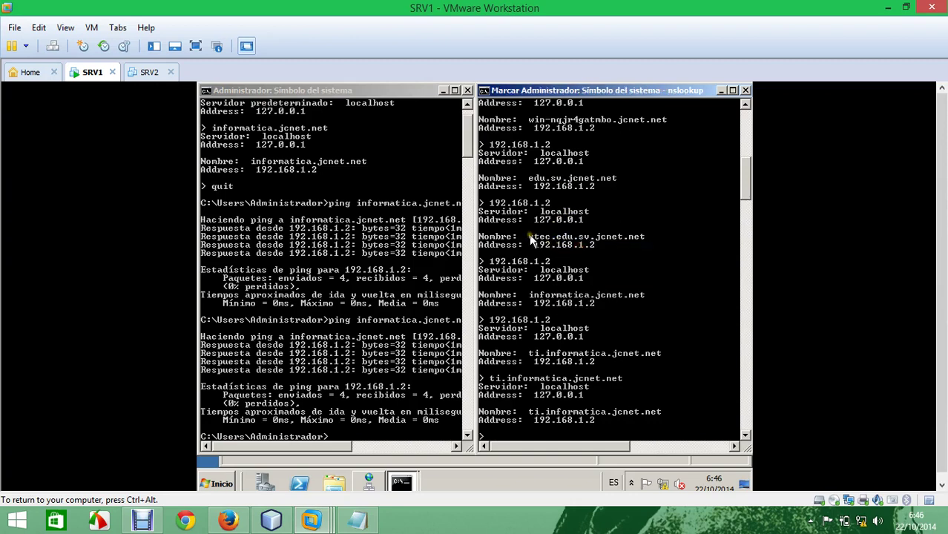
left_click_drag(531, 238, 641, 245)
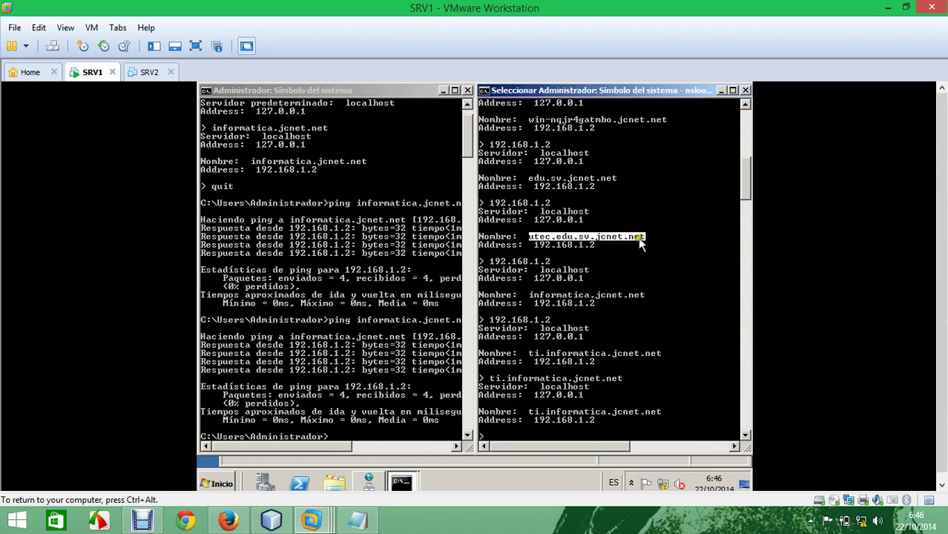
right_click(642, 245)
scroll(393, 379, "down", 3)
left_click(354, 438)
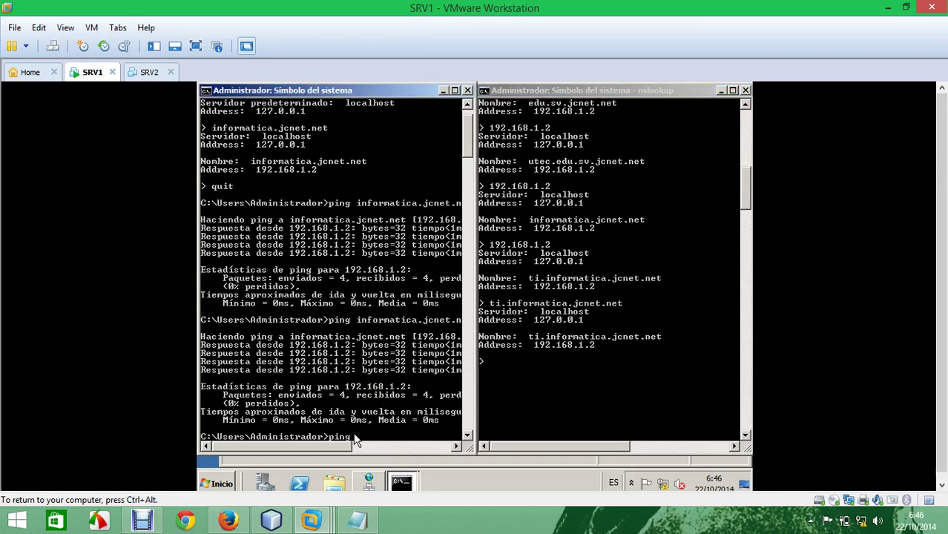
right_click(395, 438)
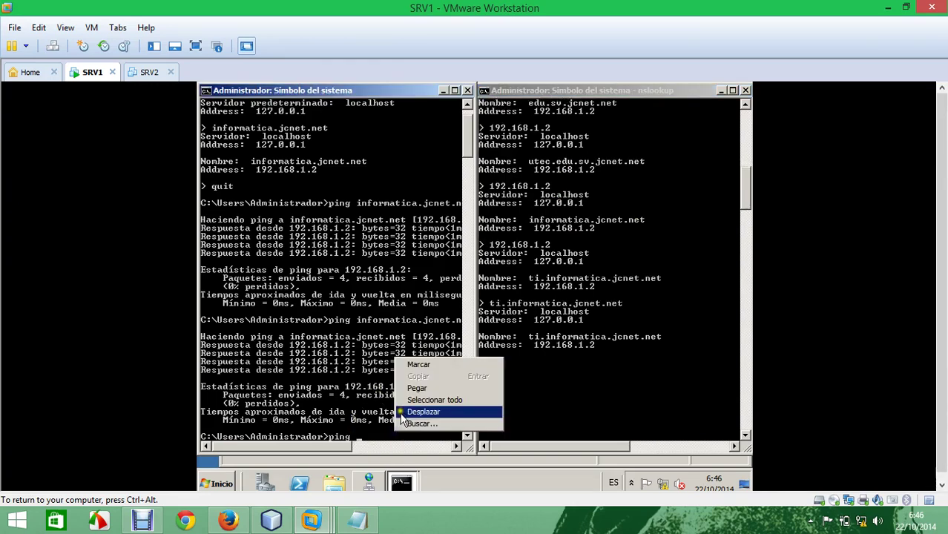
left_click(410, 388)
key("Return")
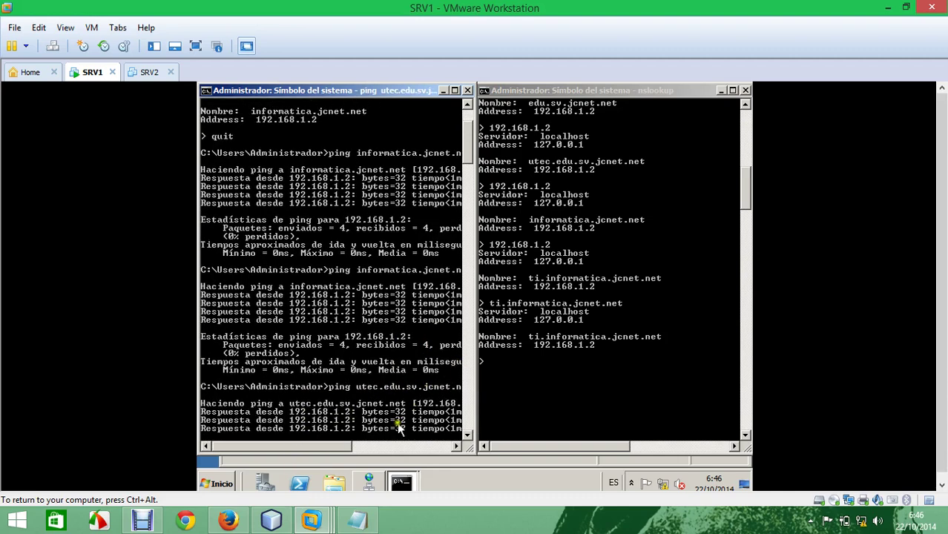
mouse_move(338, 445)
left_mouse_down()
mouse_move(369, 449)
mouse_move(338, 447)
left_mouse_up()
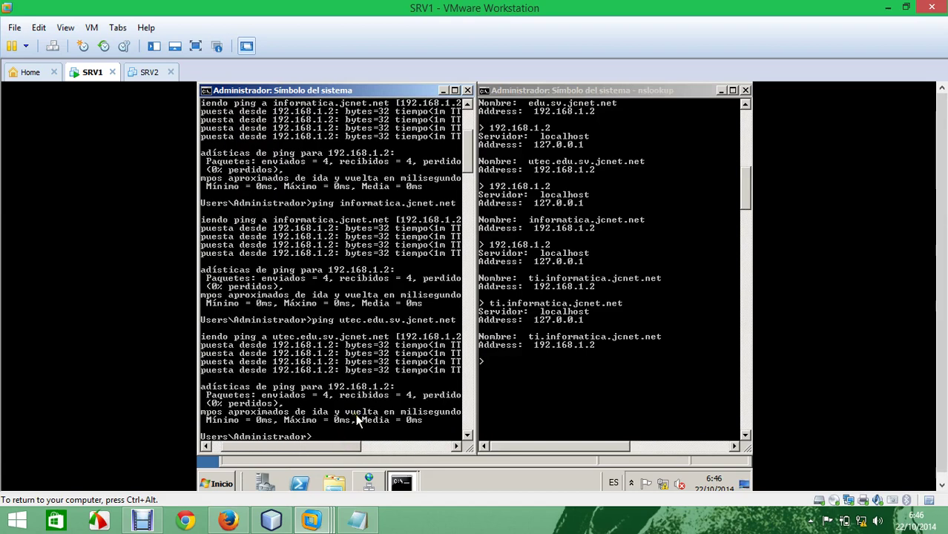
left_click(221, 484)
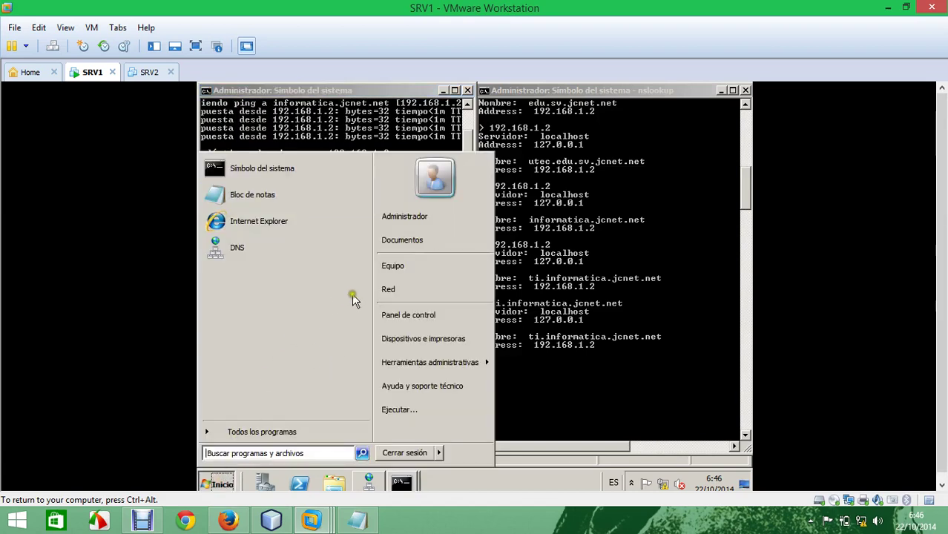
Step: In Administrador del servidor, add the Servidor web (IIS) role with default role services
mouse_move(468, 362)
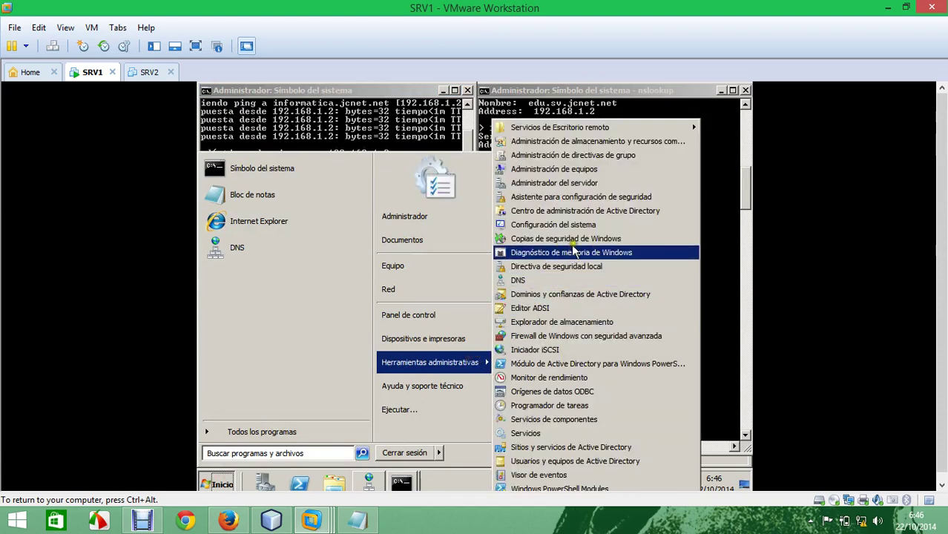
left_click(583, 184)
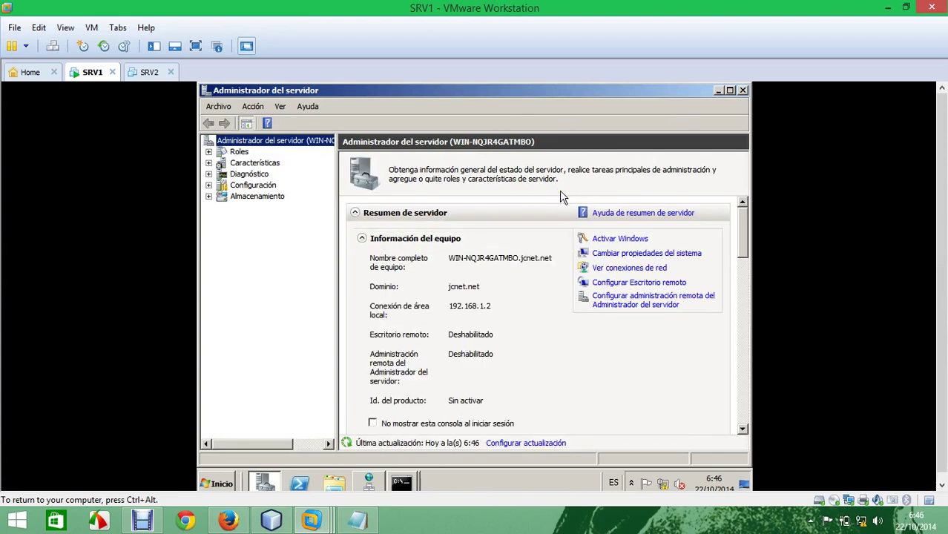
left_click(238, 152)
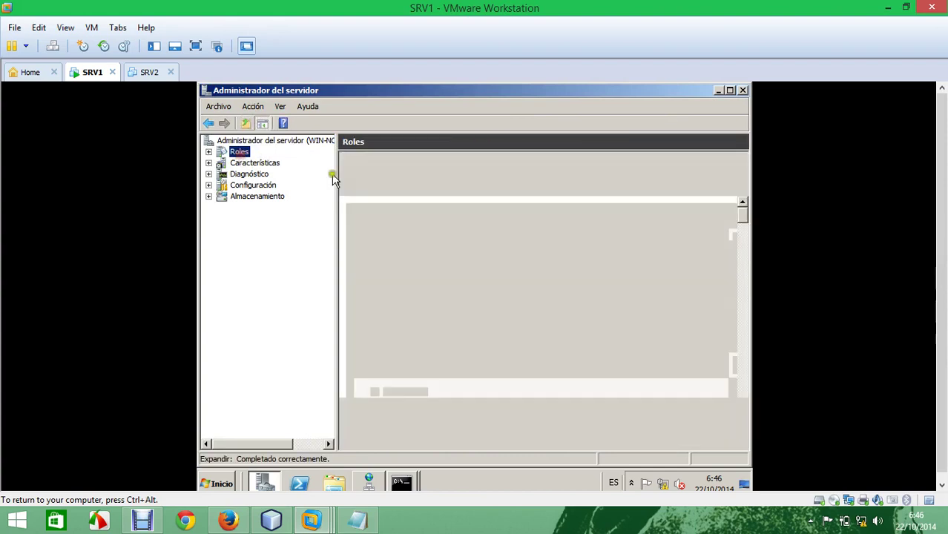
left_click(607, 238)
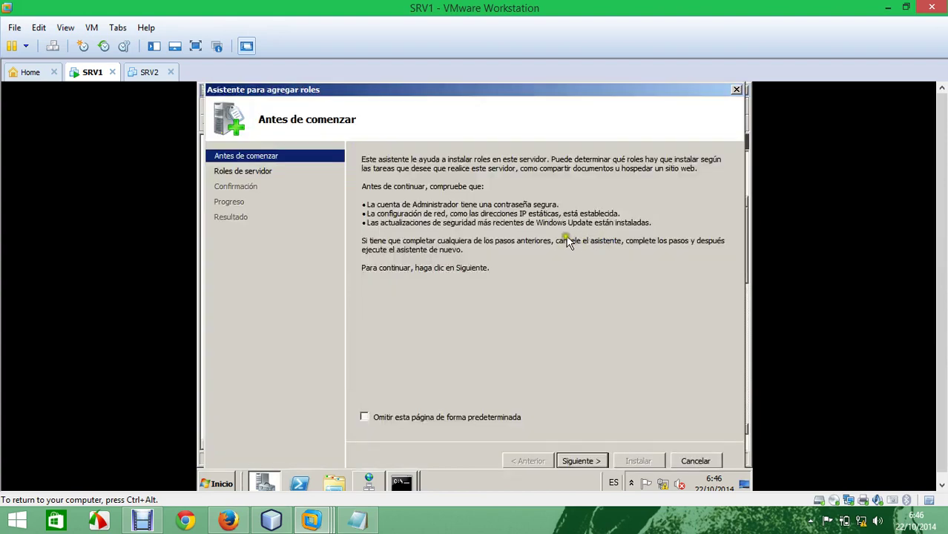
left_click(579, 461)
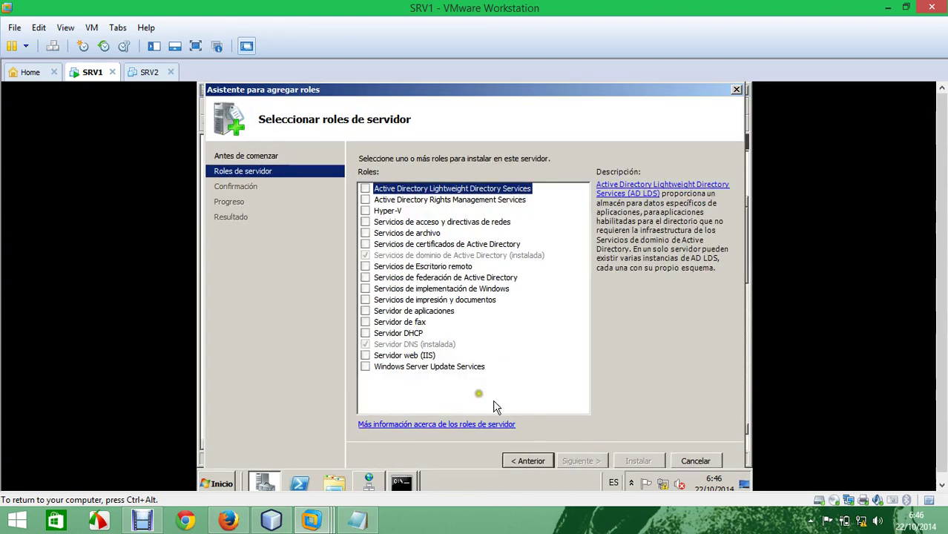
left_click(365, 356)
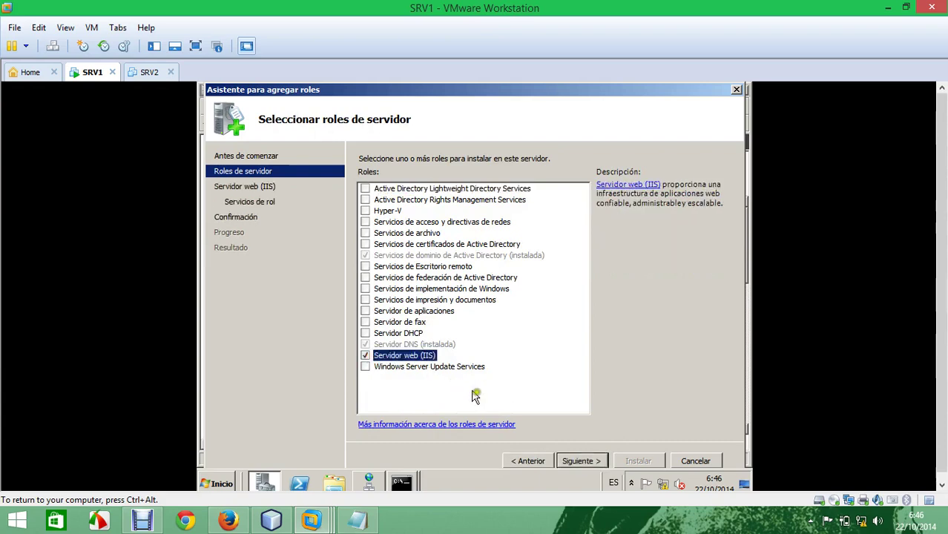
left_click(580, 461)
left_click(579, 460)
left_click(580, 460)
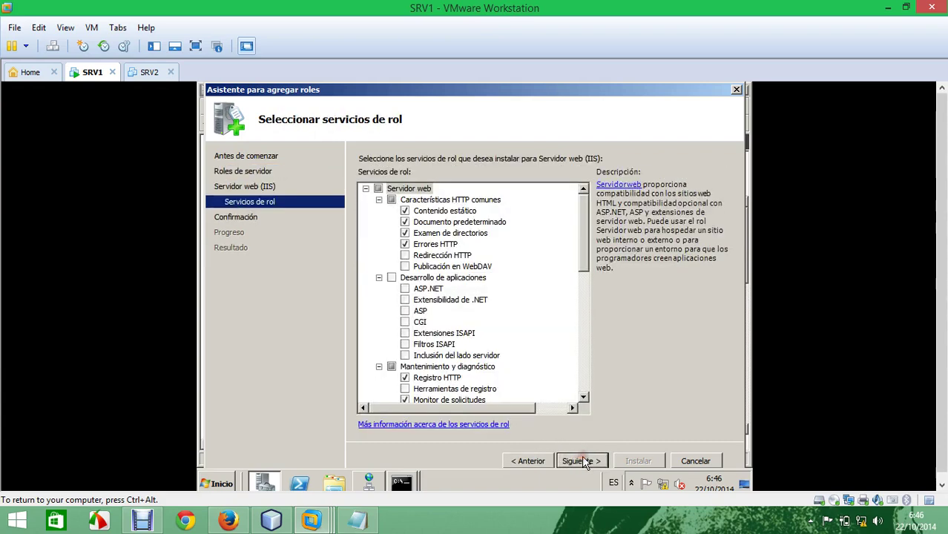
left_click(637, 460)
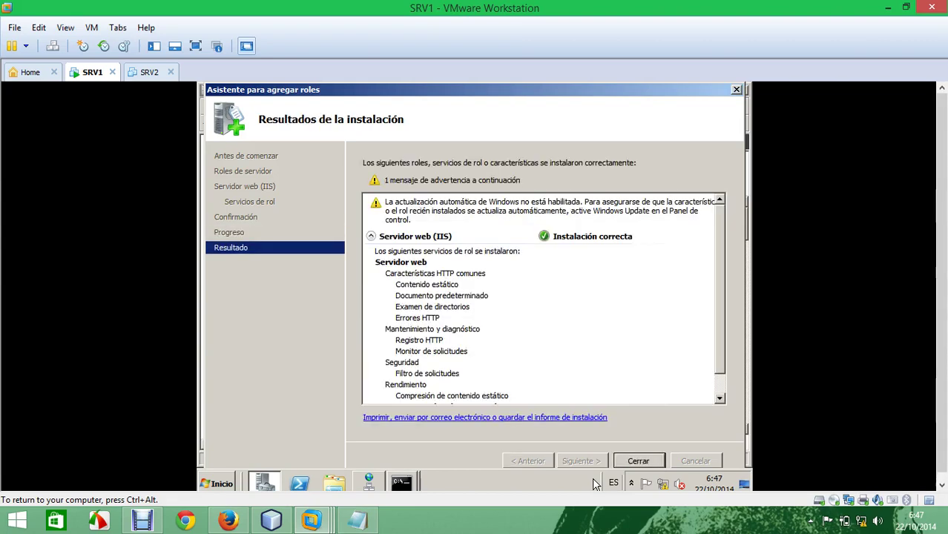
left_click(639, 461)
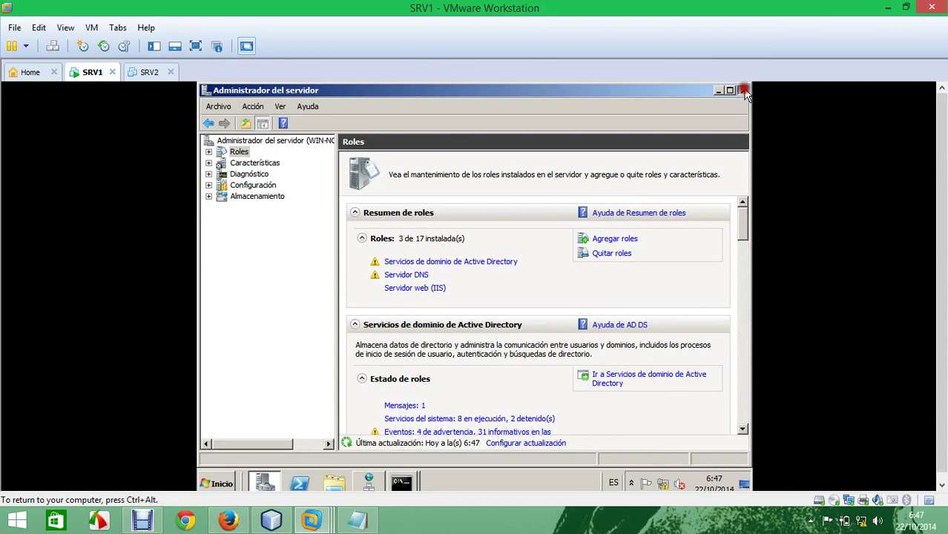
Step: Add the Windows Server Backup feature plus its command-line tools, then close Administrador del servidor
left_click(254, 162)
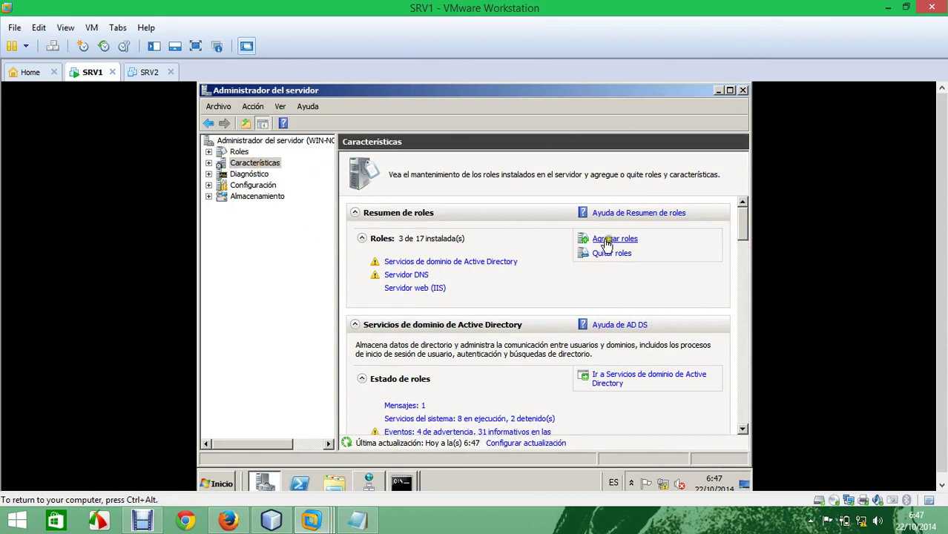
left_click(631, 240)
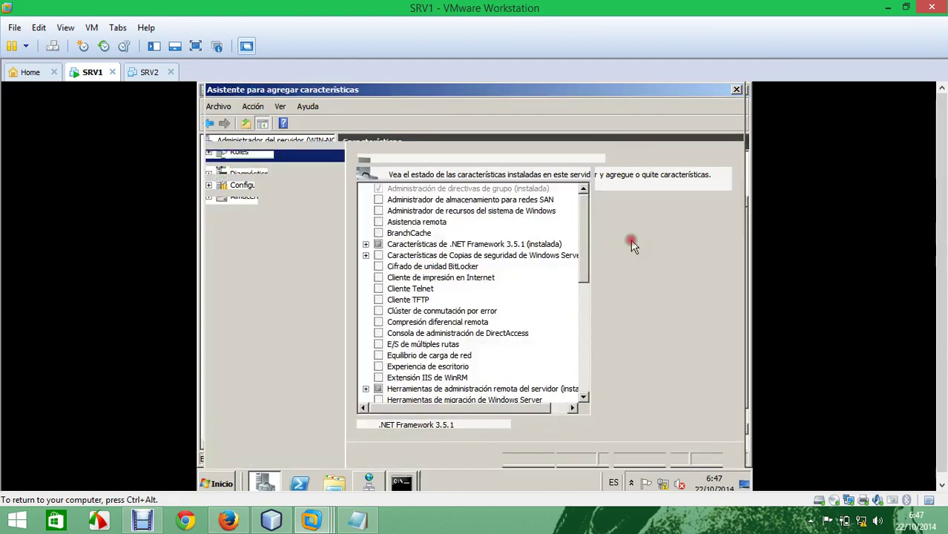
left_click(366, 255)
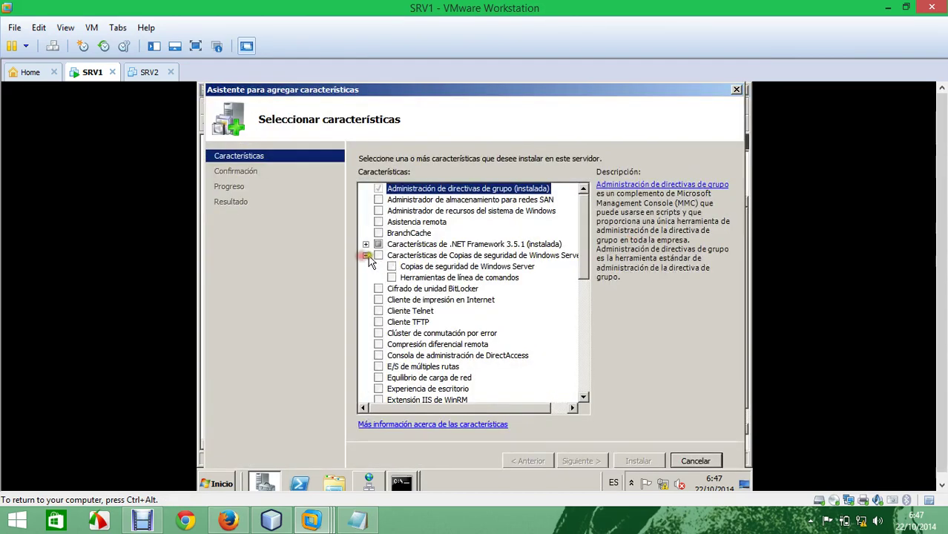
left_click(378, 255)
left_click(391, 277)
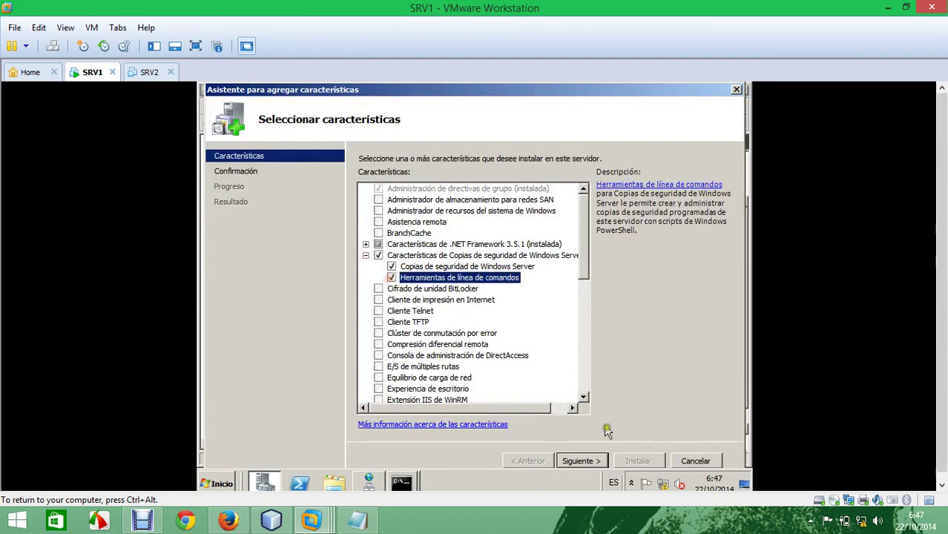
left_click(595, 461)
left_click(636, 460)
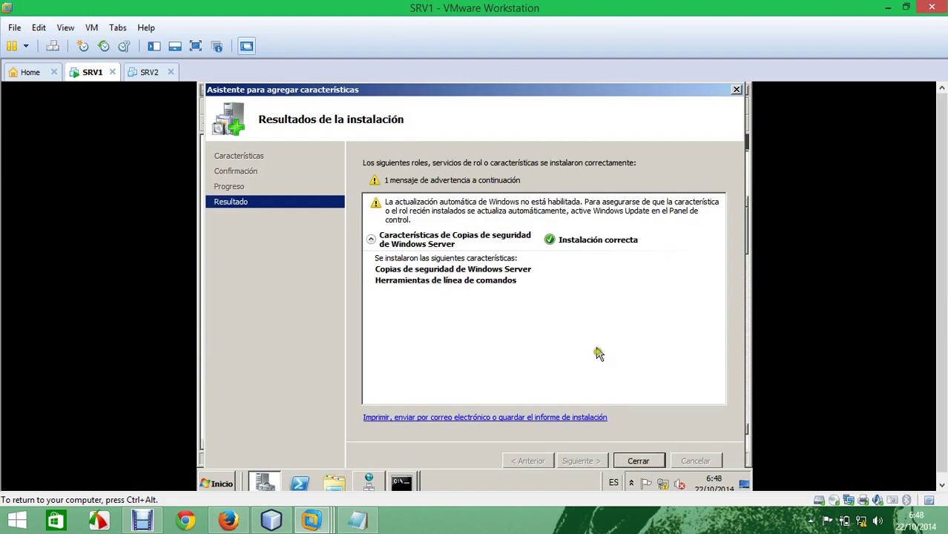
left_click(637, 460)
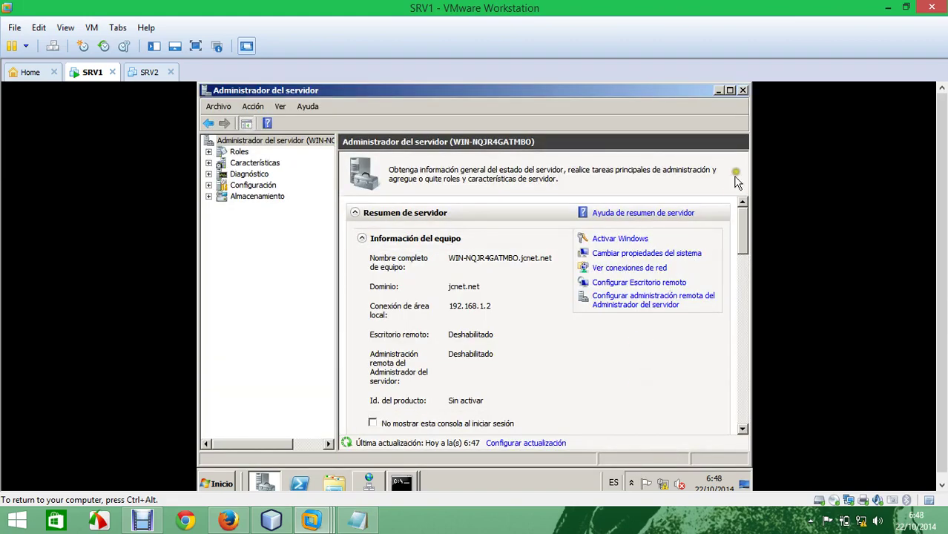
left_click(743, 91)
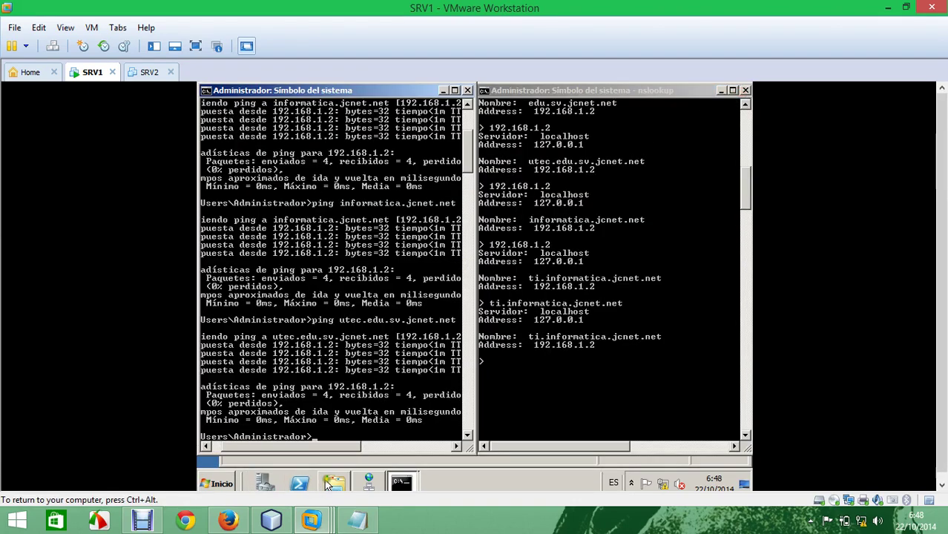
Step: Launch Internet Explorer, postpone first-run setup, and load 127.0.0.1 to show the IIS7 page
left_click(216, 483)
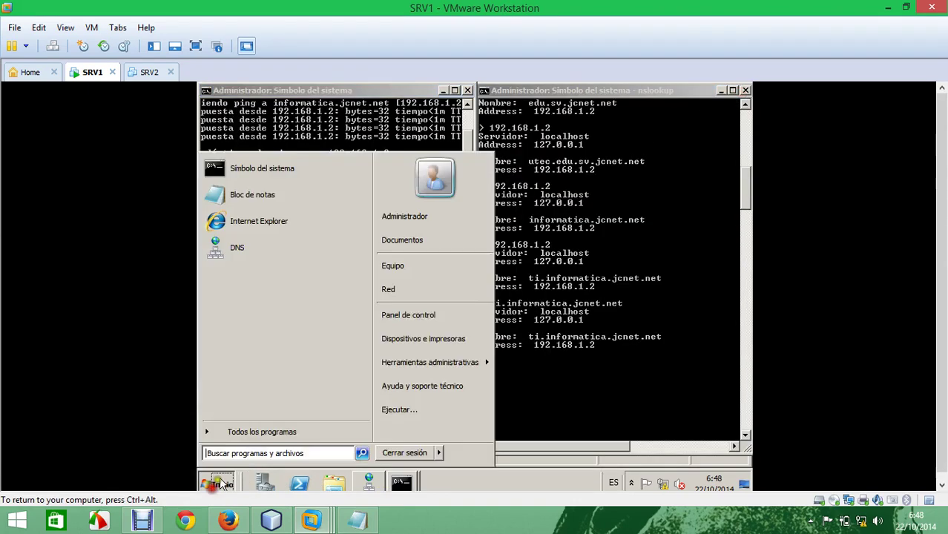
left_click(273, 220)
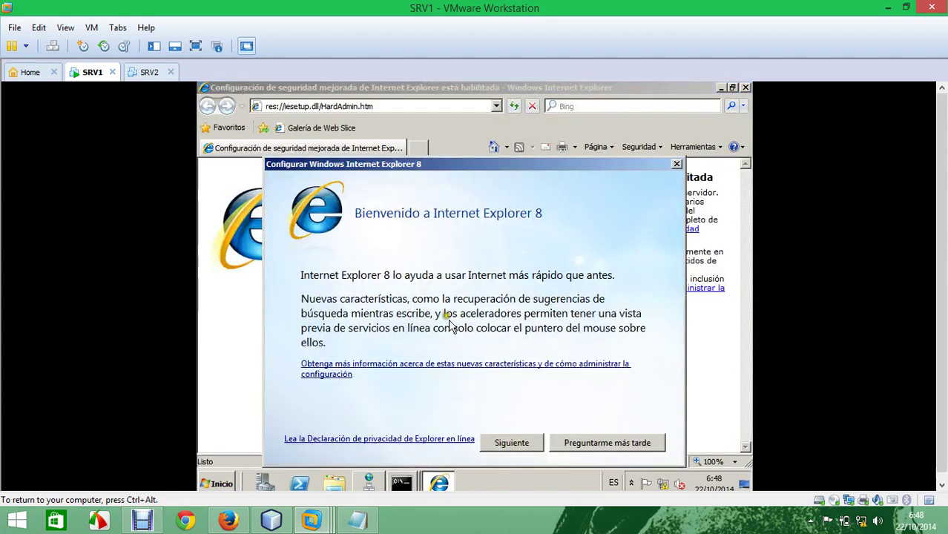
left_click(592, 447)
left_click(334, 108)
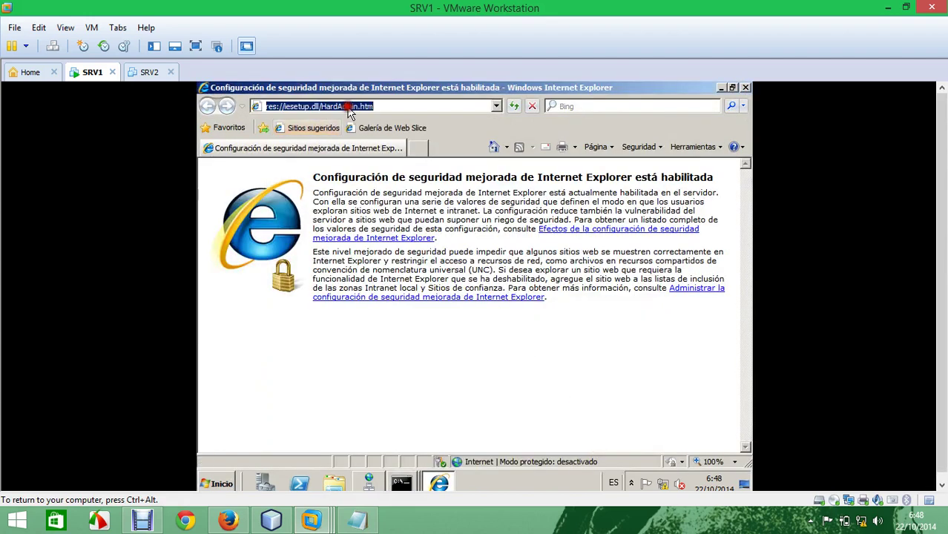
type("127.0")
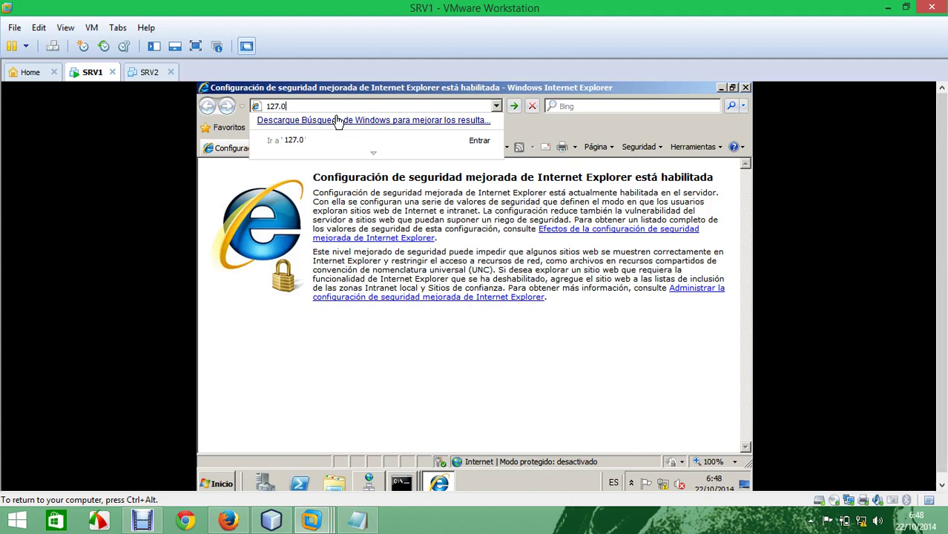
type(".0.1")
key("Return")
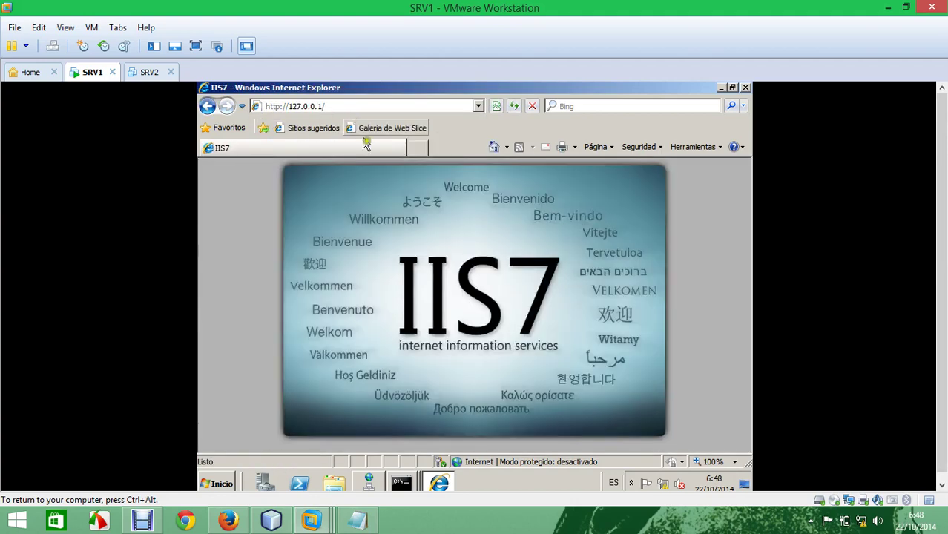
left_click(420, 150)
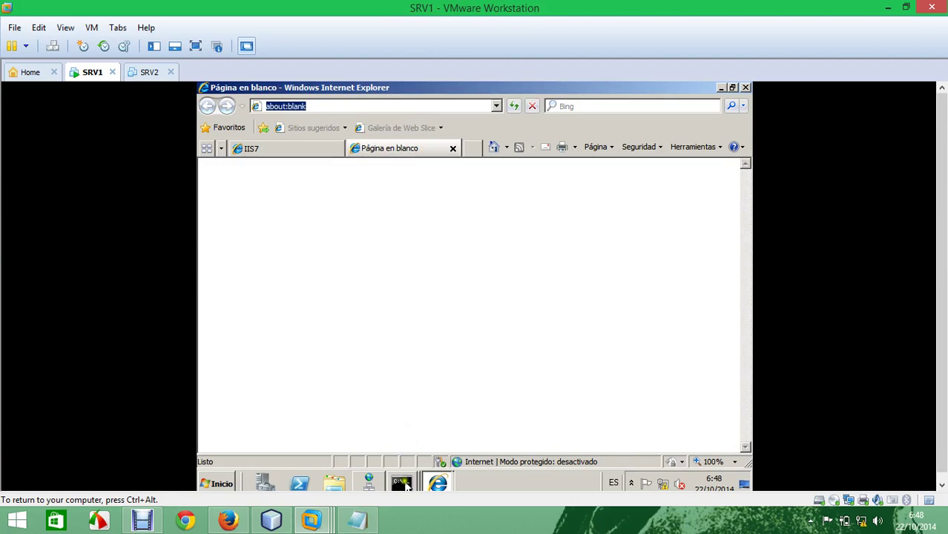
Step: Close the ping console window
mouse_move(407, 470)
left_click(413, 436)
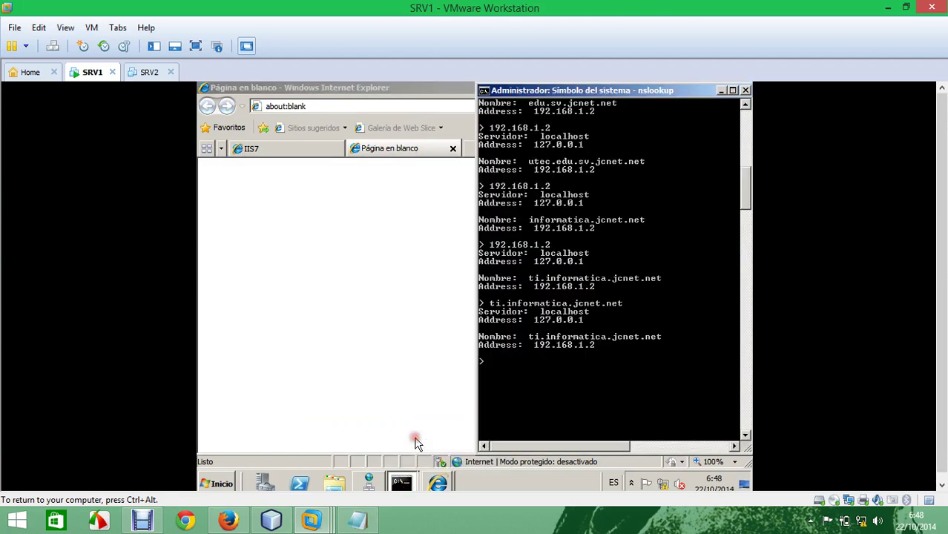
mouse_move(401, 482)
left_click(415, 459)
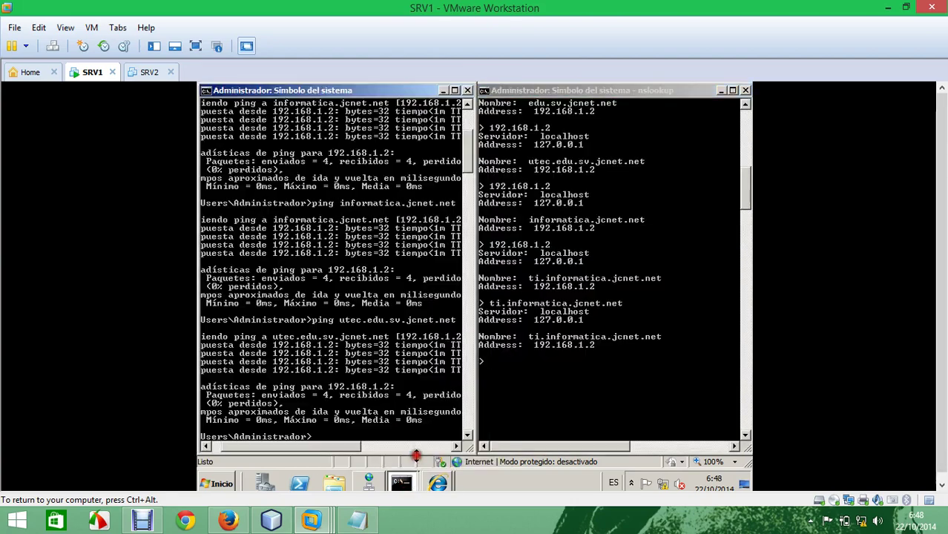
left_click(467, 91)
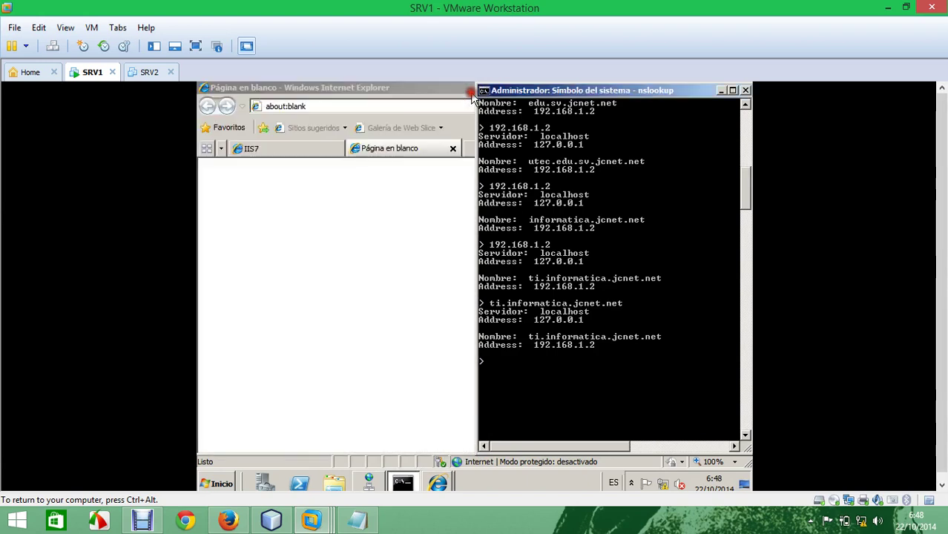
Step: Copy ti.informatica.jcnet.net from the nslookup output and load it in Internet Explorer
right_click(561, 333)
left_click(585, 342)
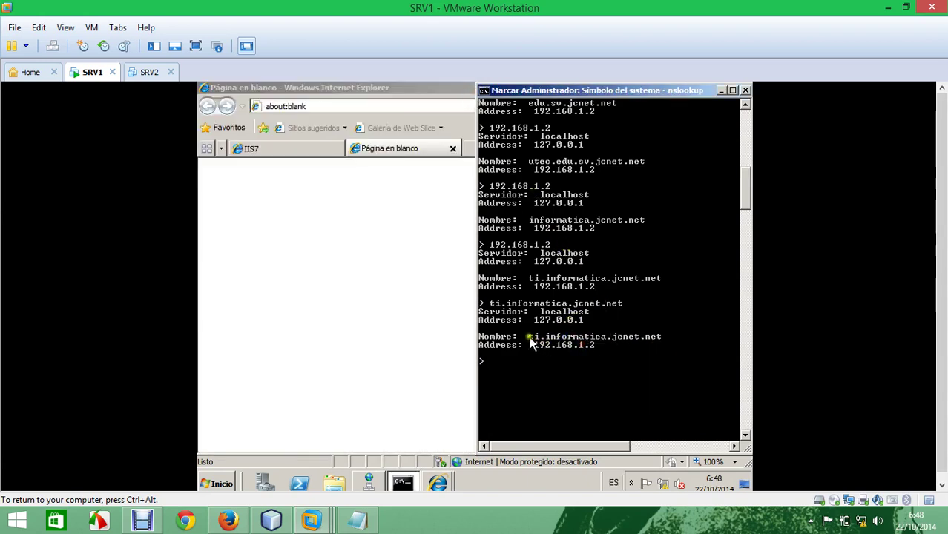
left_click_drag(528, 336, 659, 340)
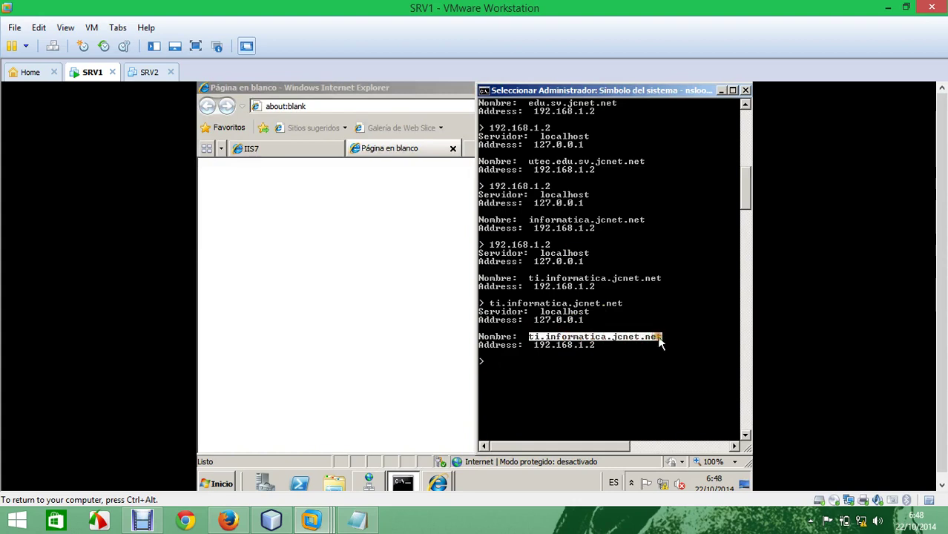
right_click(660, 339)
left_click(363, 105)
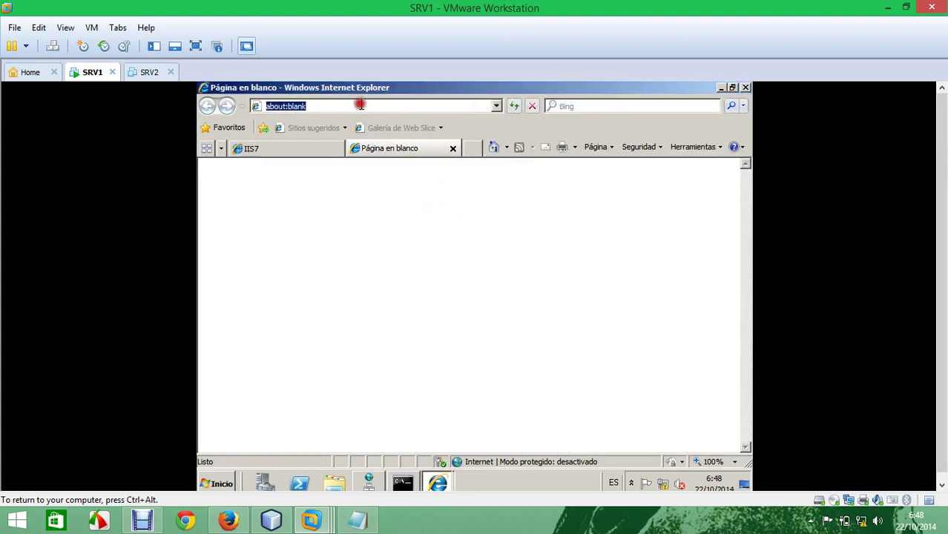
type("ti.informatica.jcnet.net")
key("Return")
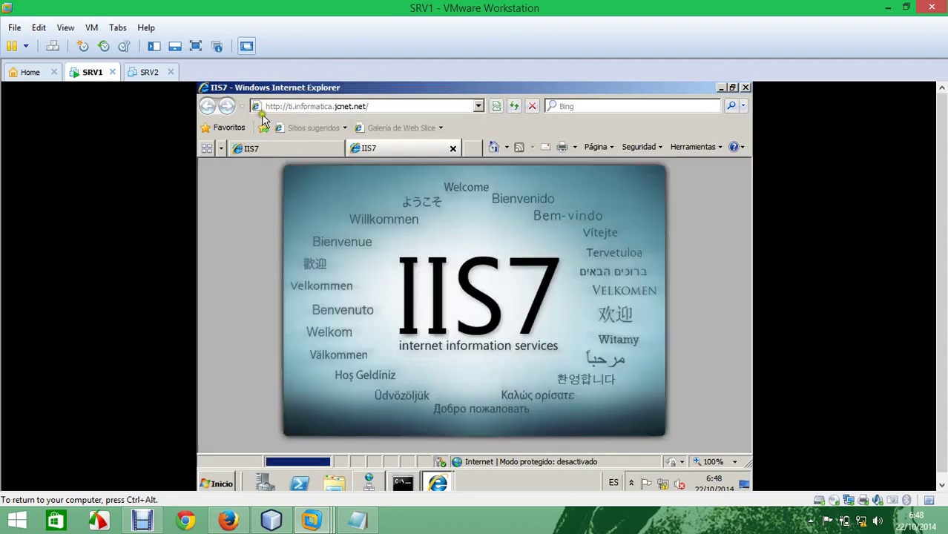
left_click(470, 148)
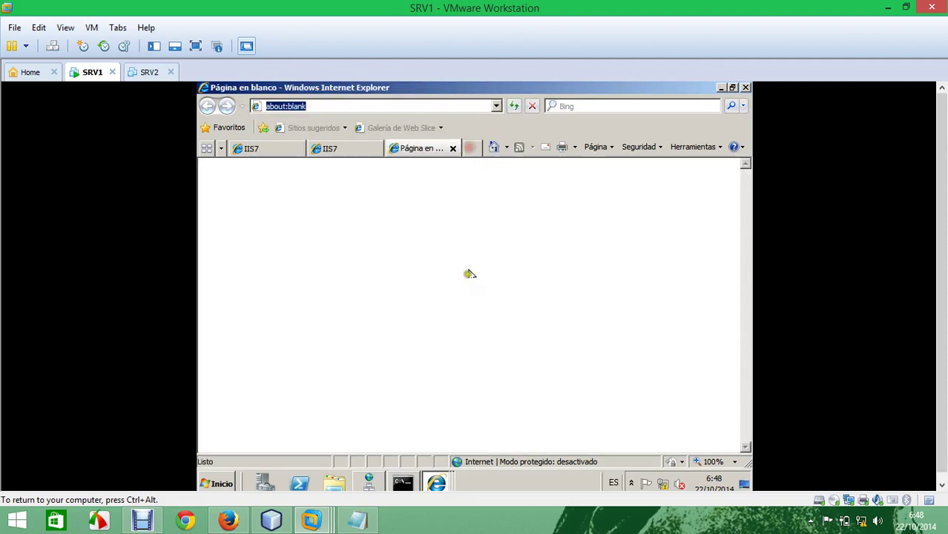
Step: Run nslookup for seguridad.informatica.jcnet.net by editing the previous query
left_click(402, 483)
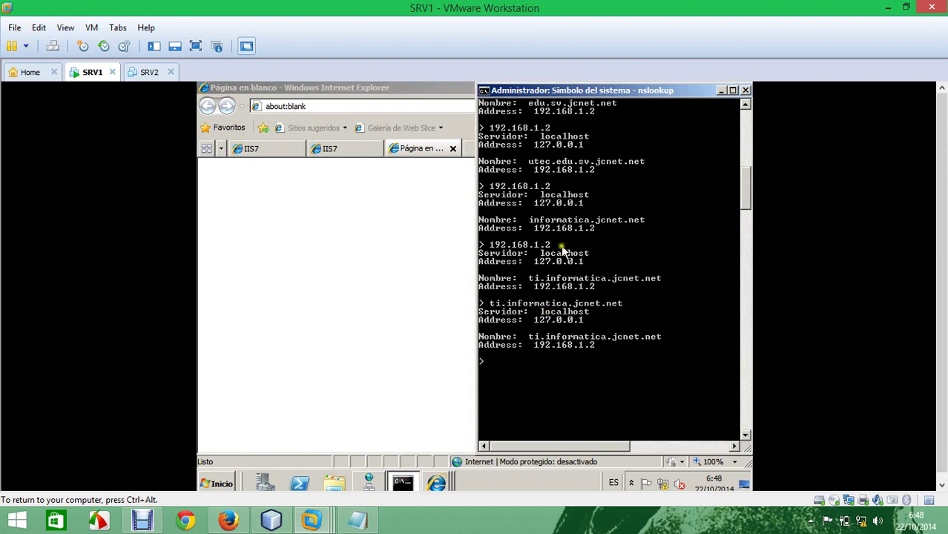
key("Up")
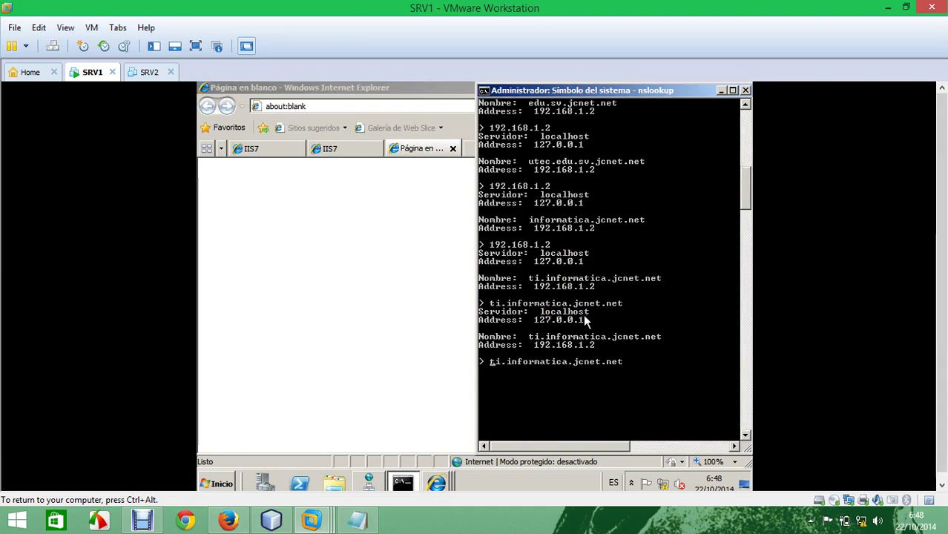
key("Home")
key("Delete")
key("Delete")
key("Delete")
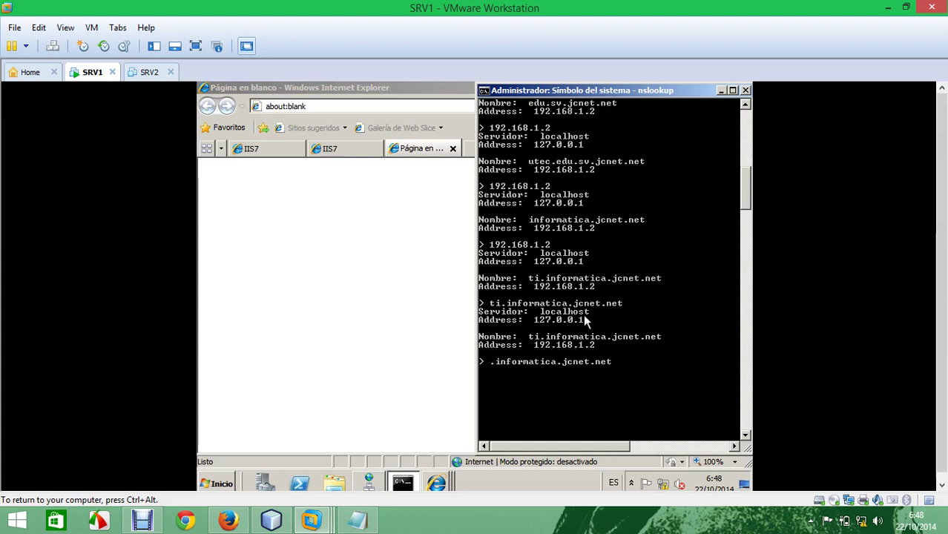
type("seg")
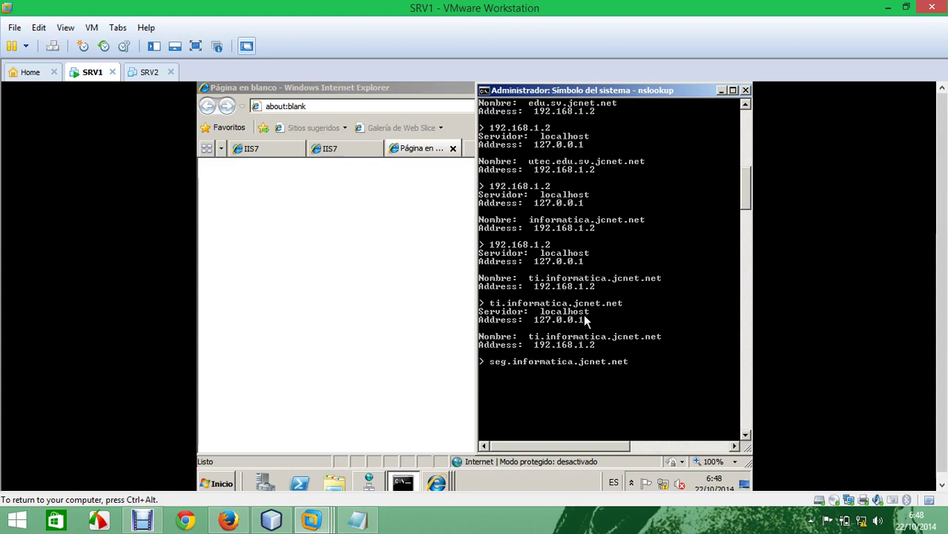
type("uridad")
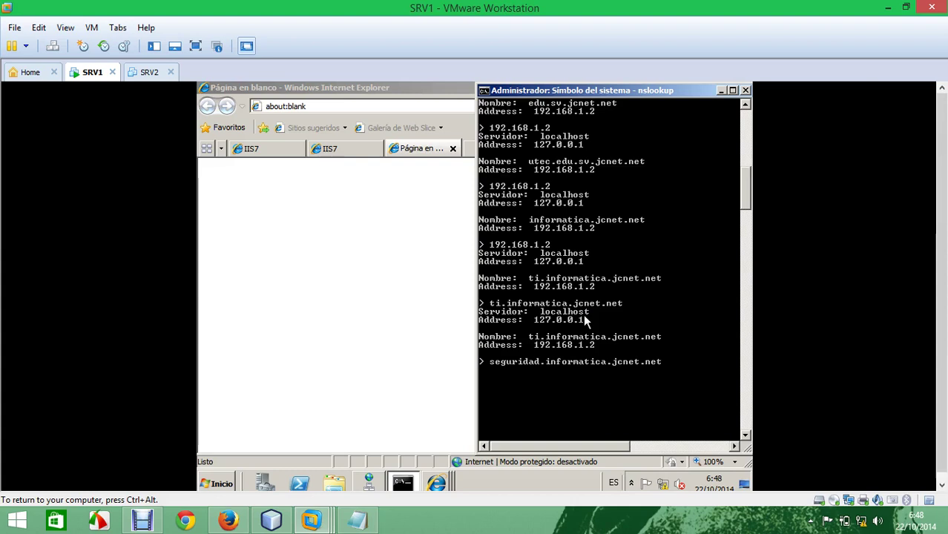
key("Return")
Step: Copy seguridad.informatica.jcnet.net from the lookup result and load it in the browser tab
right_click(575, 401)
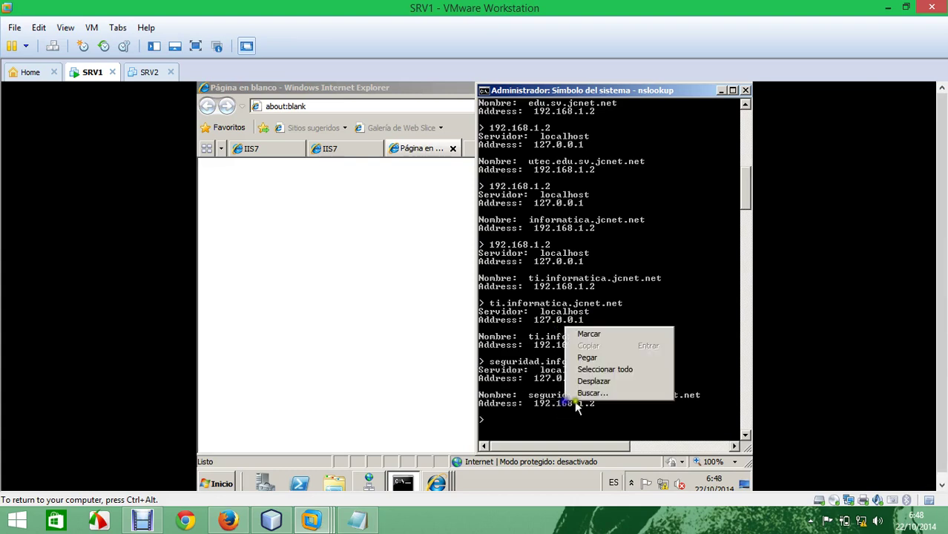
left_click(590, 335)
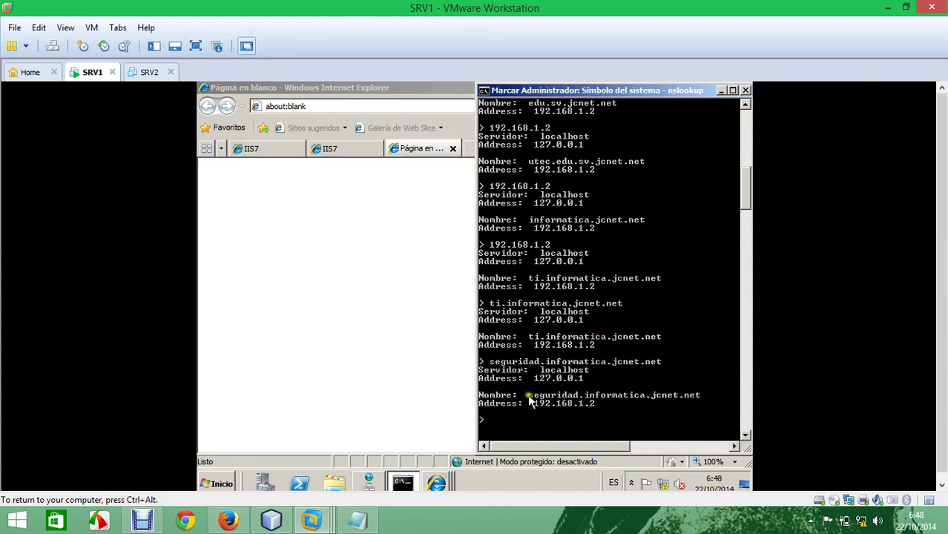
left_click_drag(529, 397, 703, 398)
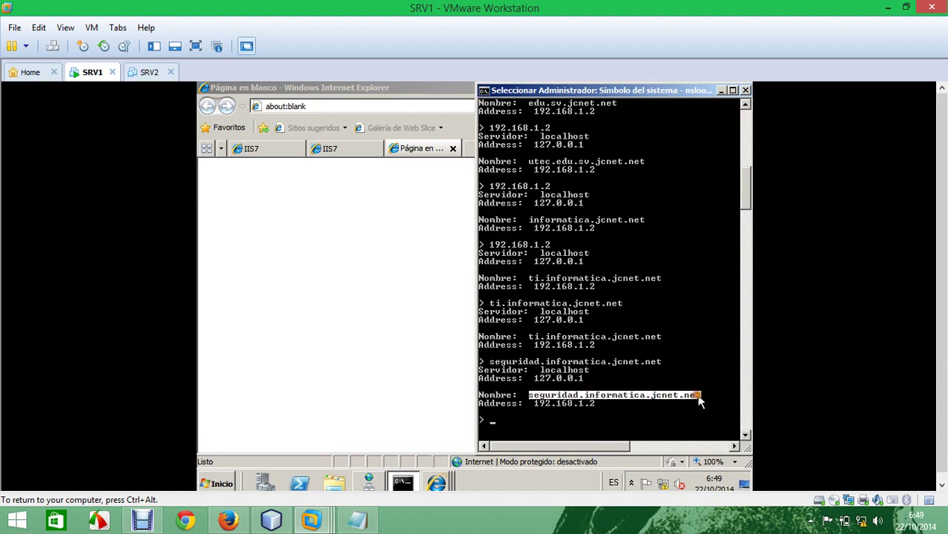
right_click(699, 401)
right_click(699, 401)
left_click(327, 109)
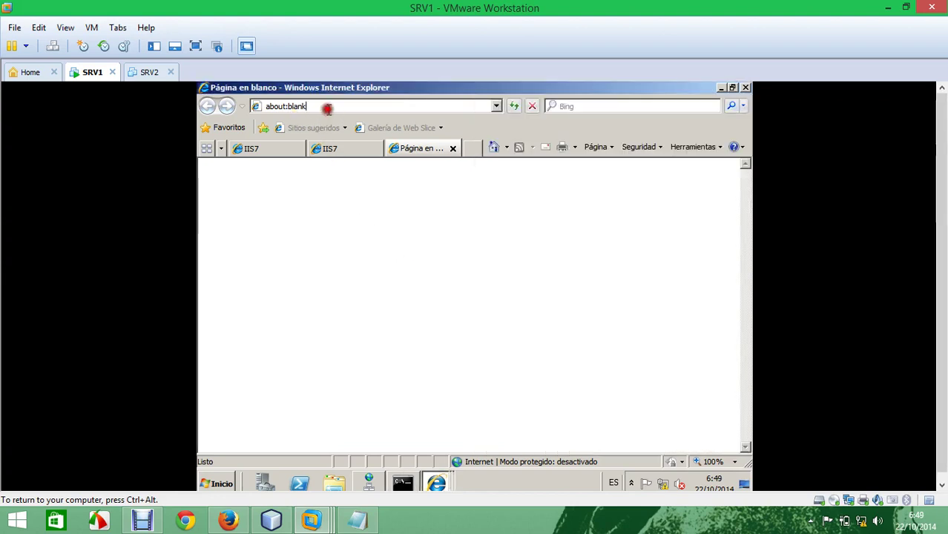
left_click(327, 109)
key("ctrl+v")
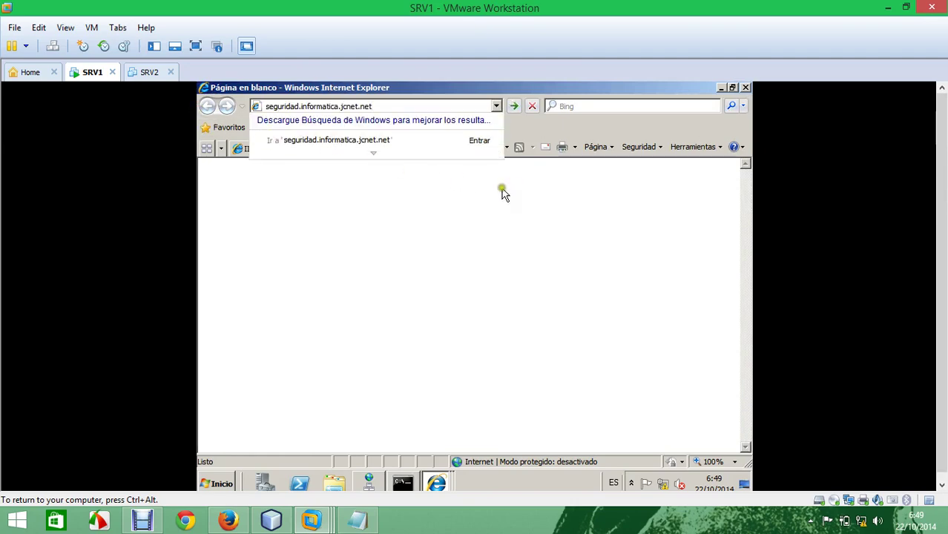
key("Return")
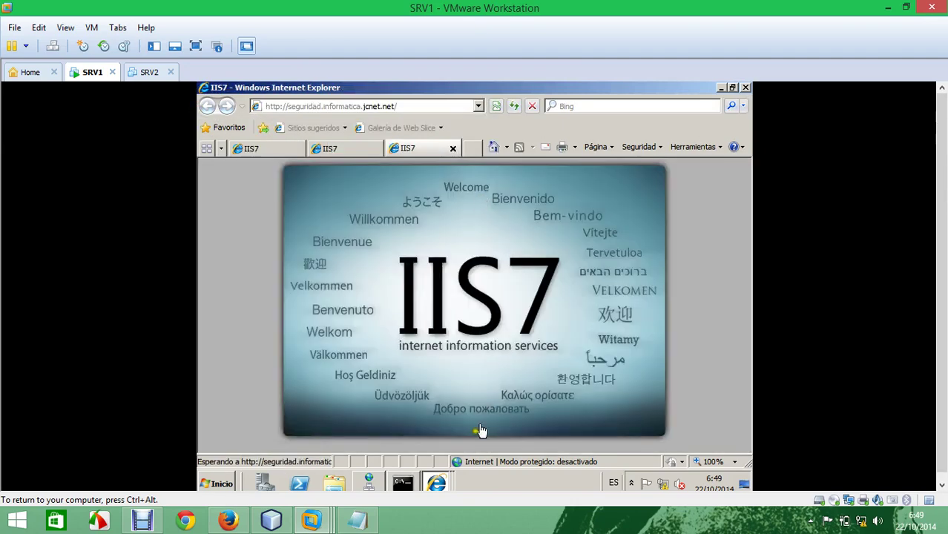
left_click(401, 484)
Step: Copy utec.edu.sv.jcnet.net from the nslookup results and load it in a fresh Internet Explorer tab
key("Return")
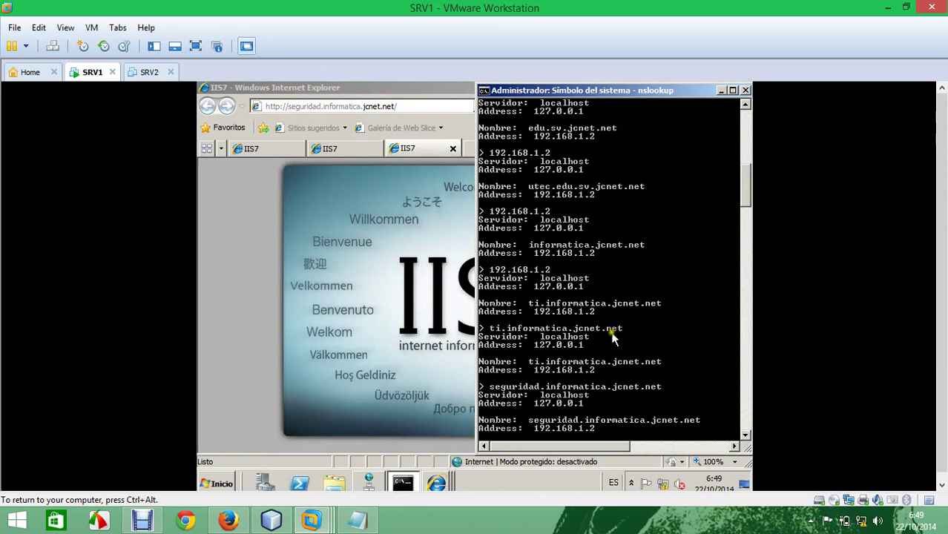
scroll(613, 338, "up", 2)
right_click(551, 233)
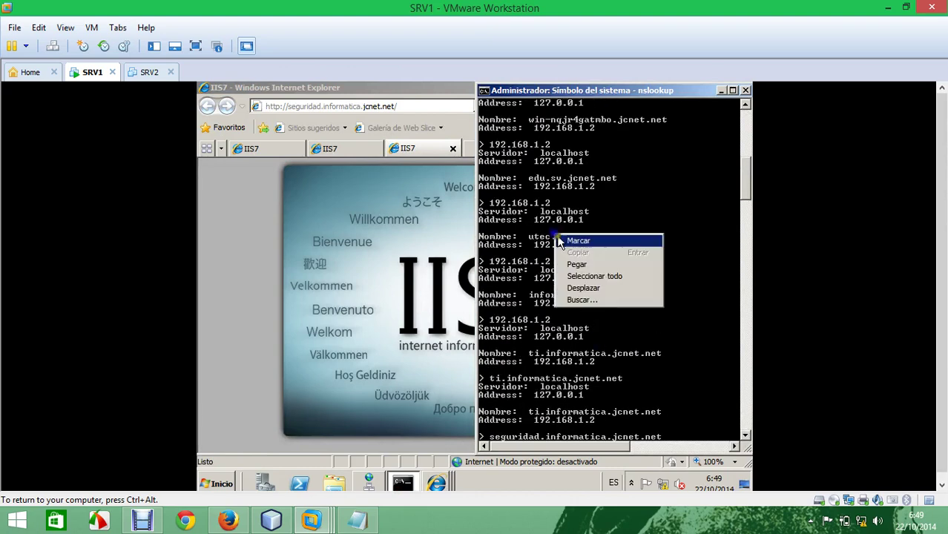
left_click(571, 239)
left_click_drag(528, 237, 645, 244)
key("Return")
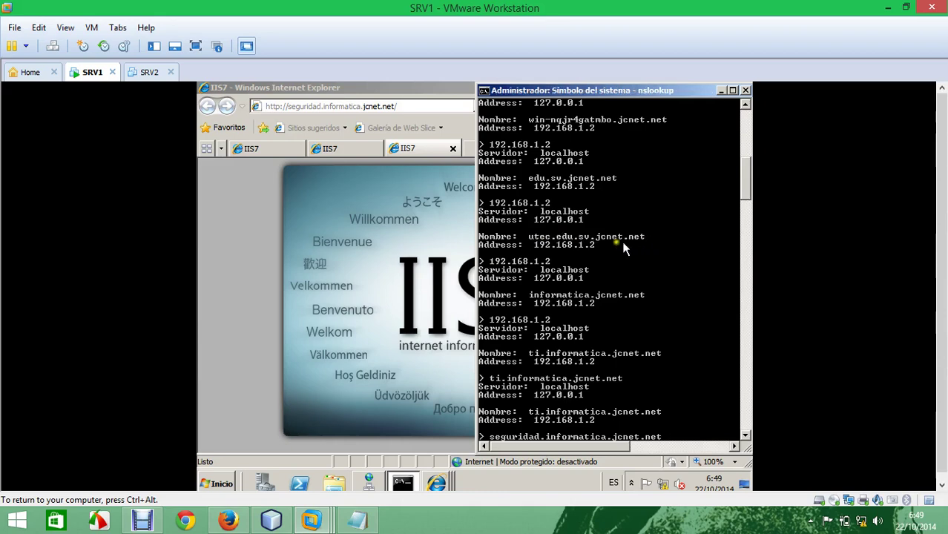
left_click(311, 214)
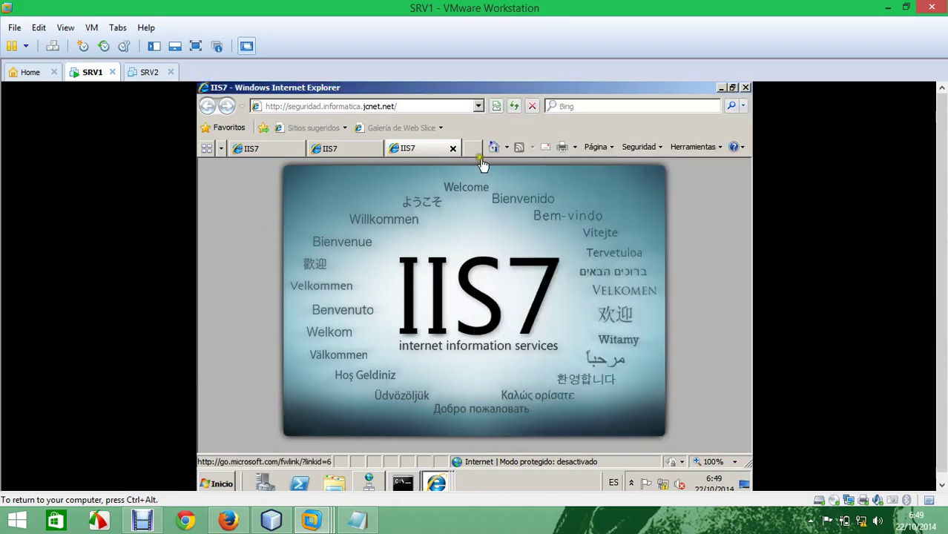
left_click(472, 148)
key("ctrl+v")
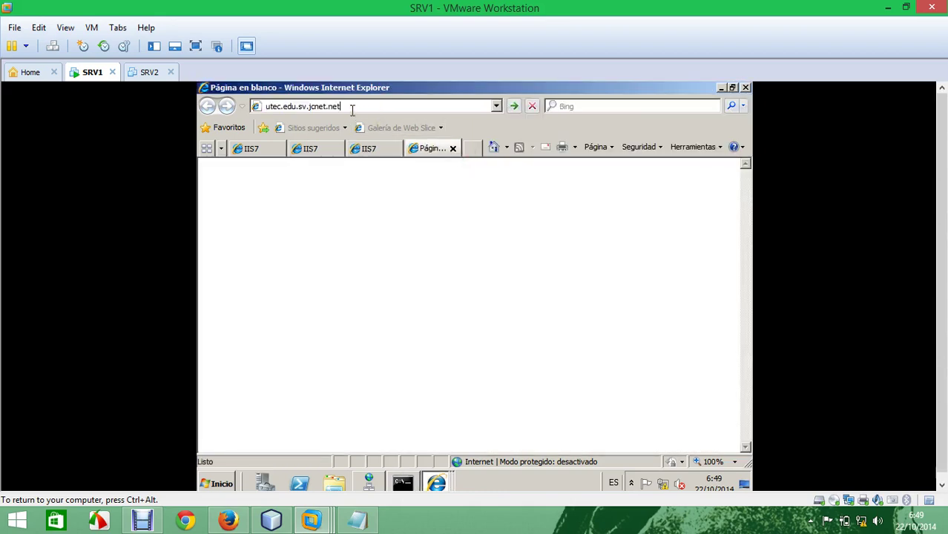
key("Return")
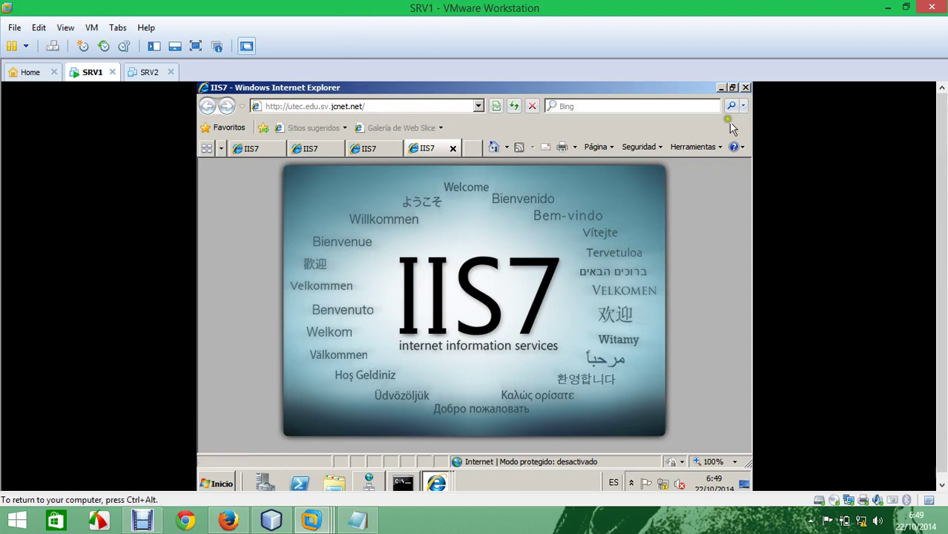
Step: Close Internet Explorer with all its tabs, the nslookup console and DNS Manager
left_click(744, 89)
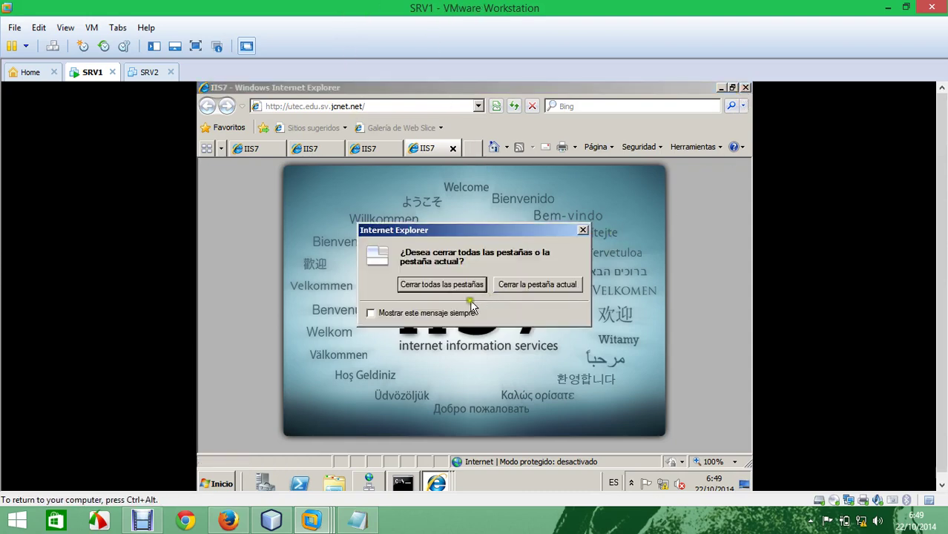
left_click(450, 286)
left_click(745, 90)
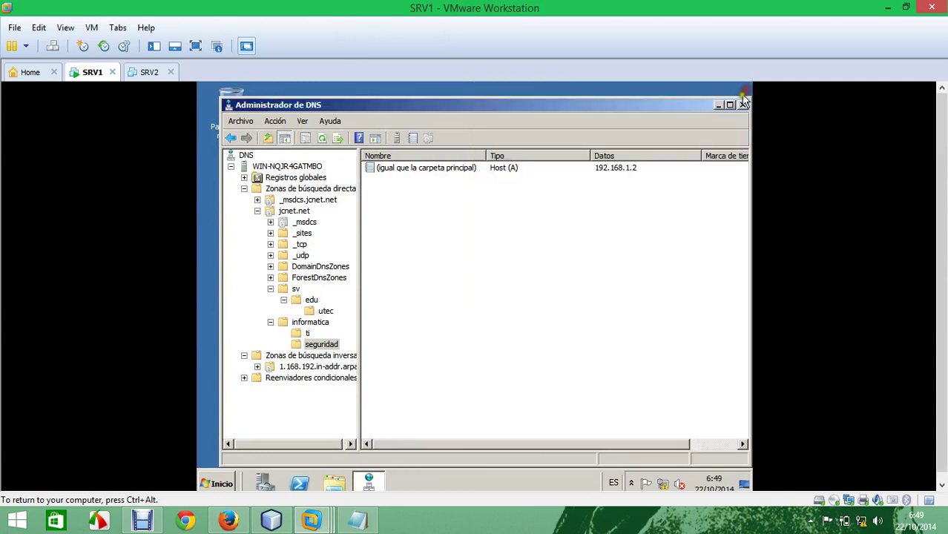
left_click(744, 87)
Step: Launch Símbolo del sistema as administrator on SRV1
left_click(213, 482)
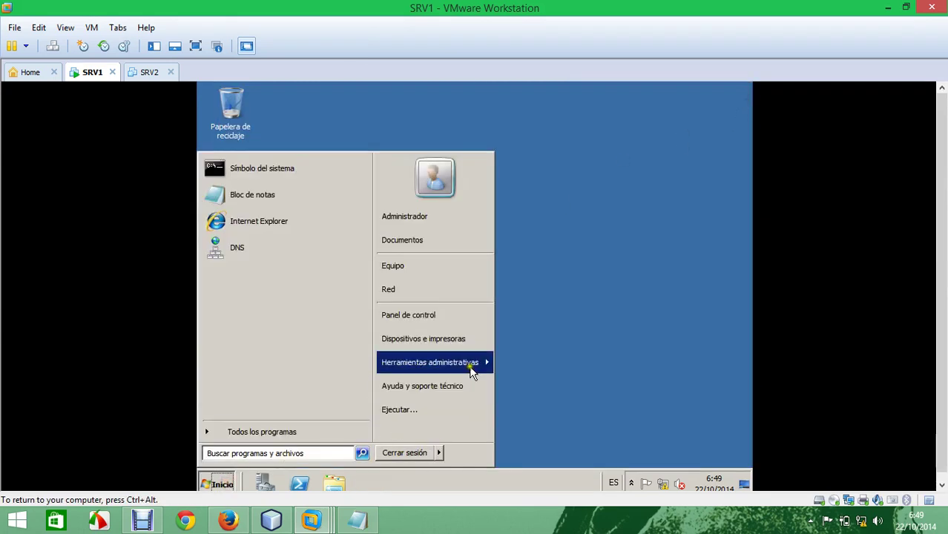
right_click(305, 168)
left_click(340, 185)
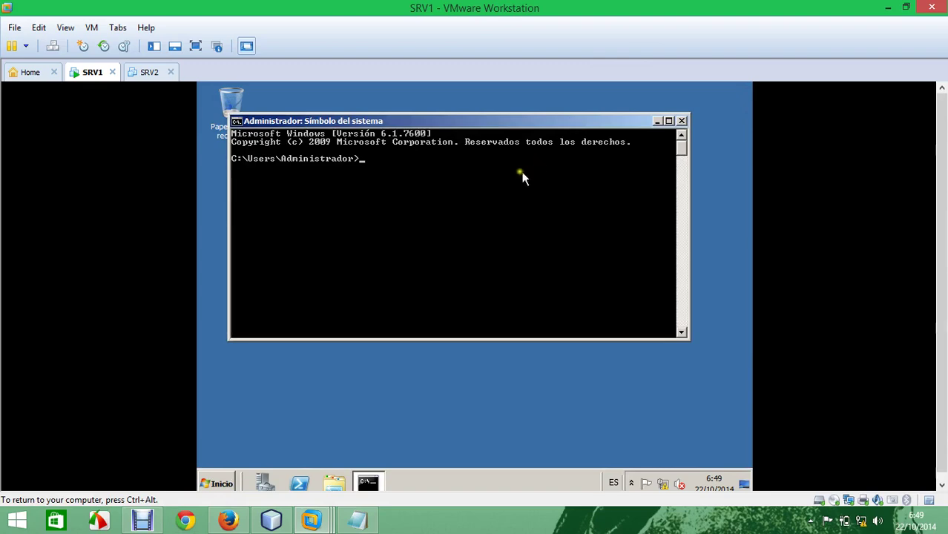
left_click(887, 8)
Step: Copy 'wbadmin start systemstatebackup -backupTarget' from the maximized Notepad notes and return to SRV1
left_click(704, 120)
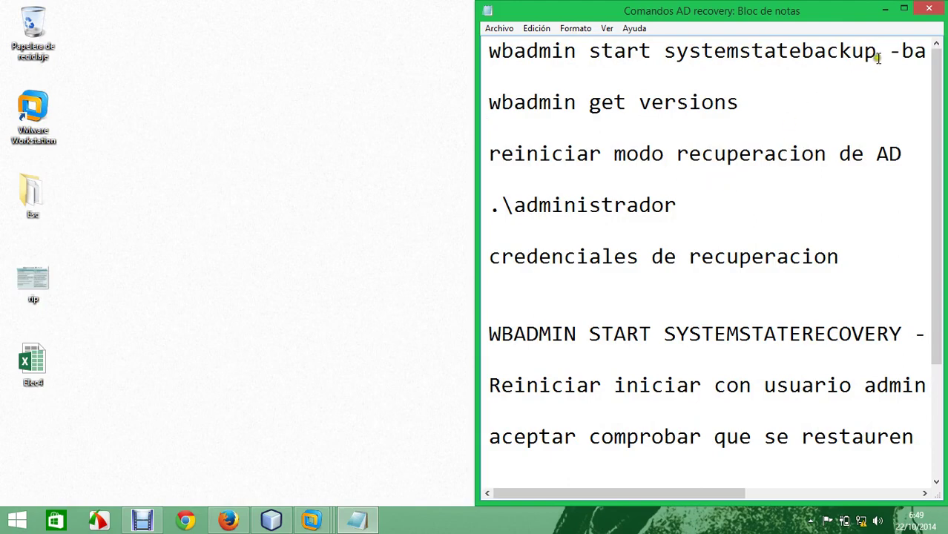
mouse_move(672, 492)
left_mouse_down()
mouse_move(701, 493)
mouse_move(677, 494)
left_mouse_up()
left_click(903, 9)
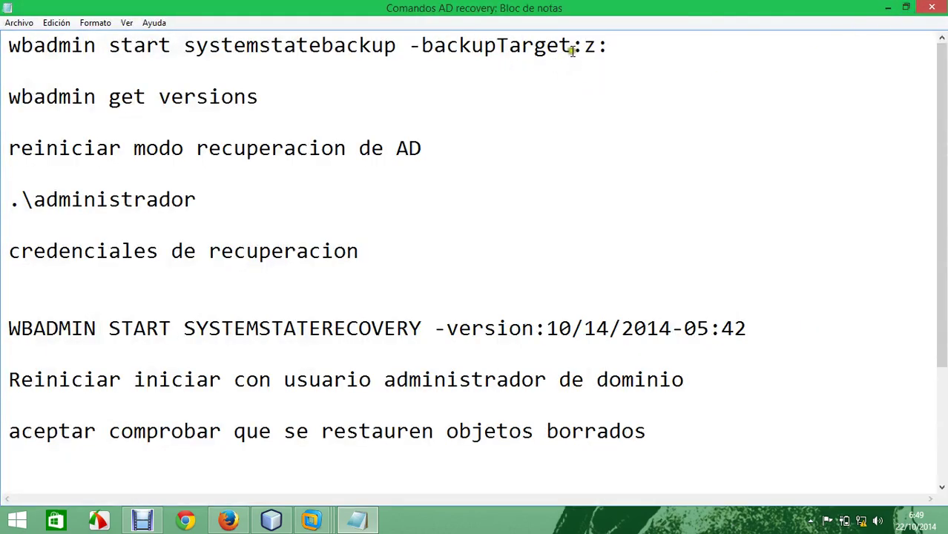
left_click_drag(571, 49, 36, 45)
right_click(64, 46)
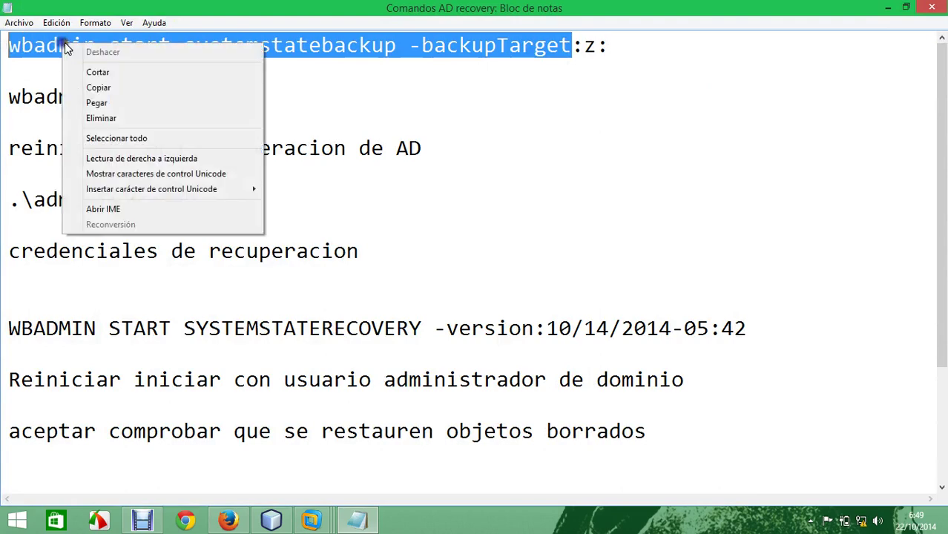
left_click(114, 89)
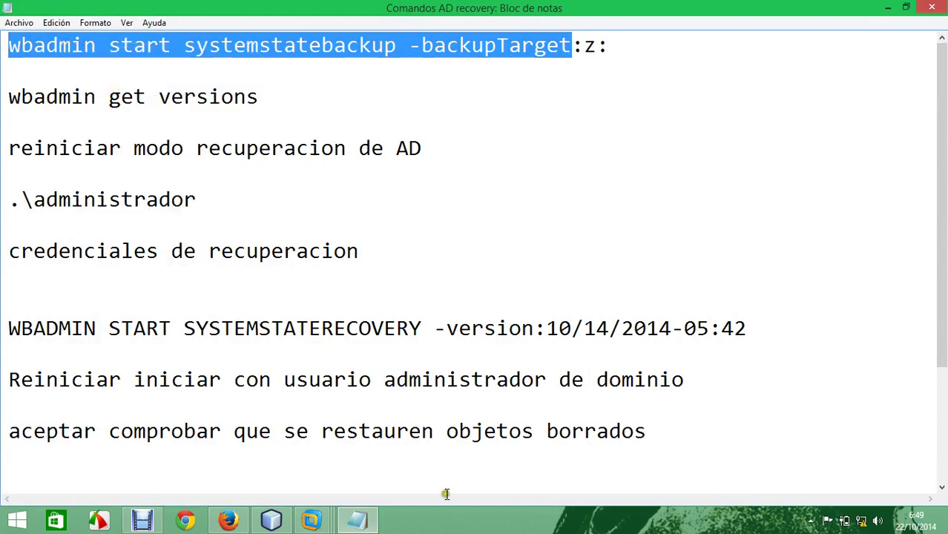
left_click(404, 270)
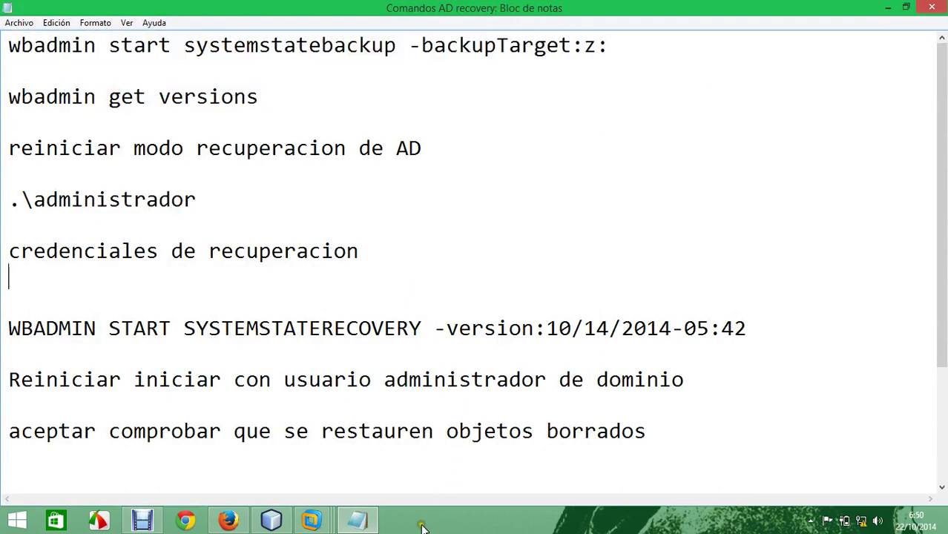
left_click(326, 522)
left_click(322, 442)
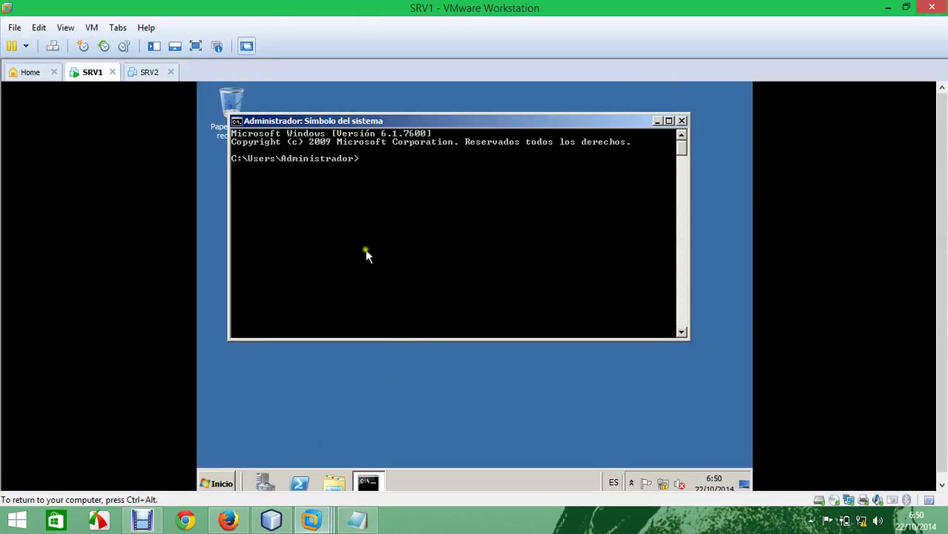
Step: Paste the wbadmin command via VMware's Edit menu and replace the stray apostrophe with '-'
right_click(377, 181)
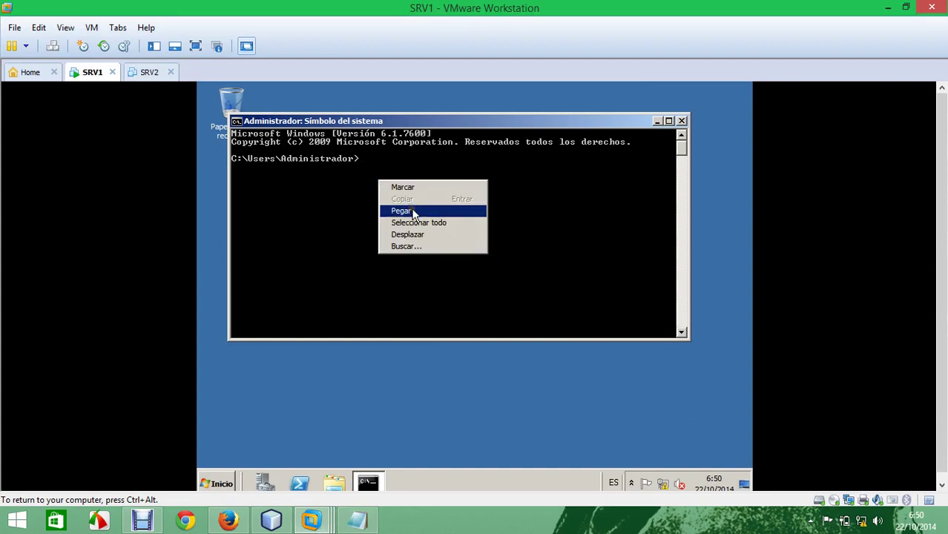
left_click(401, 211)
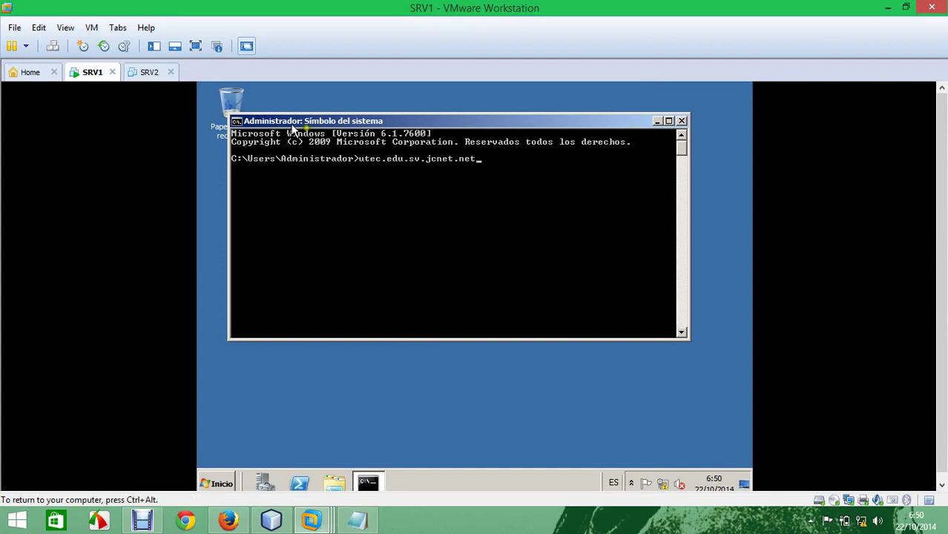
key("BackSpace")
key("BackSpace")
key("BackSpace")
key("BackSpace")
key("BackSpace")
key("BackSpace")
key("BackSpace")
key("BackSpace")
key("BackSpace")
key("BackSpace")
key("BackSpace")
key("BackSpace")
key("BackSpace")
key("BackSpace")
key("BackSpace")
key("BackSpace")
key("BackSpace")
key("BackSpace")
key("BackSpace")
key("BackSpace")
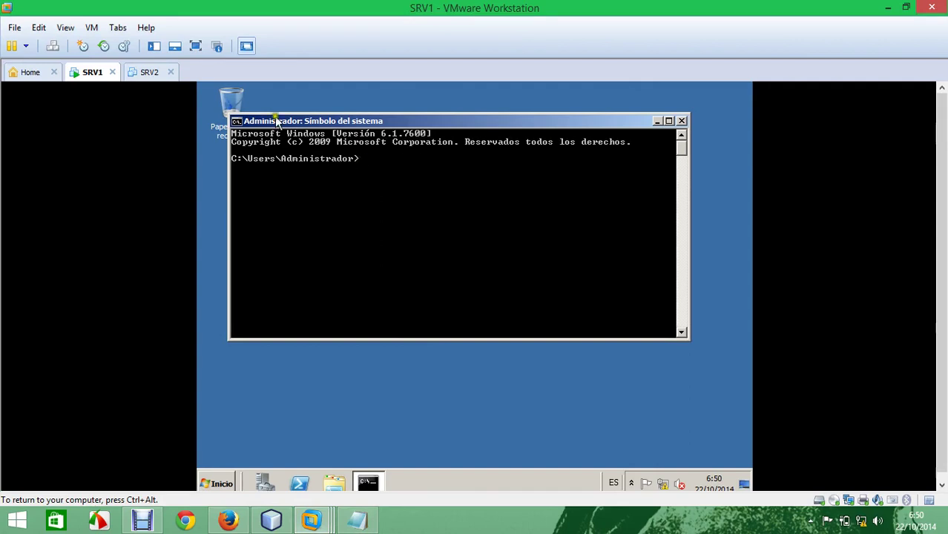
left_click(40, 28)
left_click(64, 76)
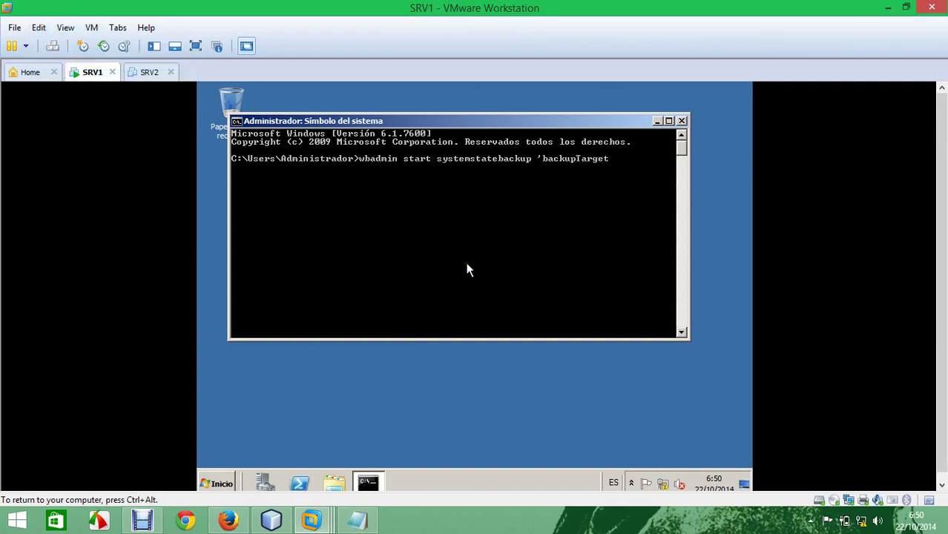
key("Left")
key("Left")
key("Left")
key("Left")
key("Left")
key("Left")
key("Left")
key("Left")
key("Left")
key("Left")
key("Left")
key("Left")
key("BackSpace")
type("-")
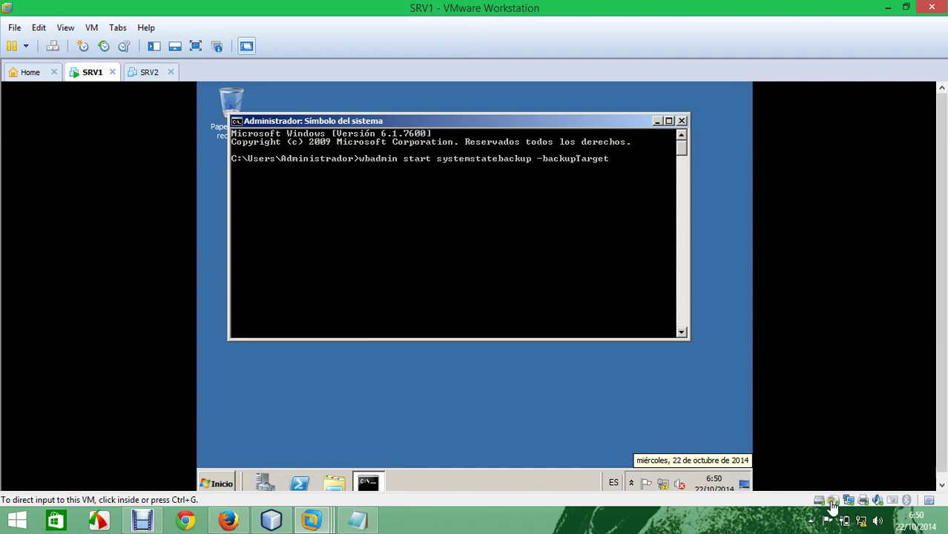
Step: Add a new 40 GB virtual hard disk with default settings to SRV1 and confirm
left_click(837, 502)
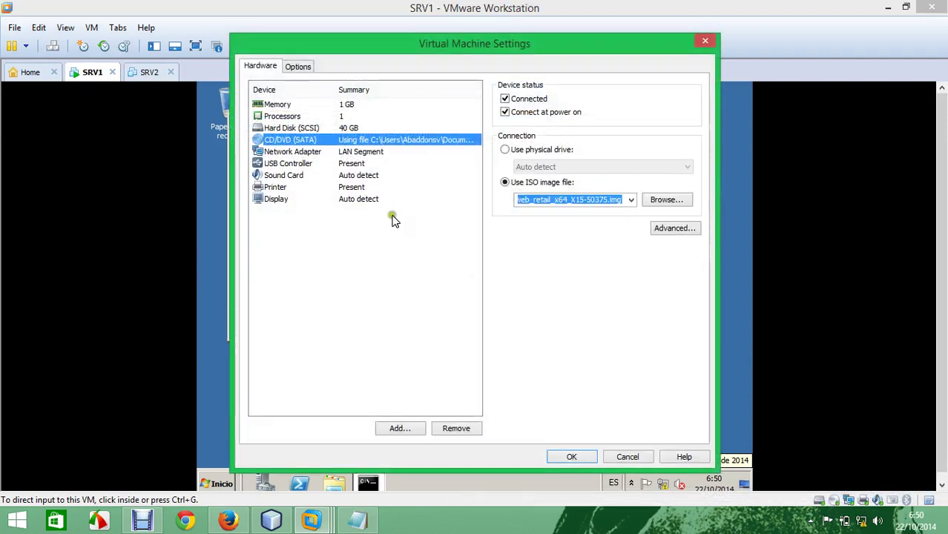
left_click(323, 129)
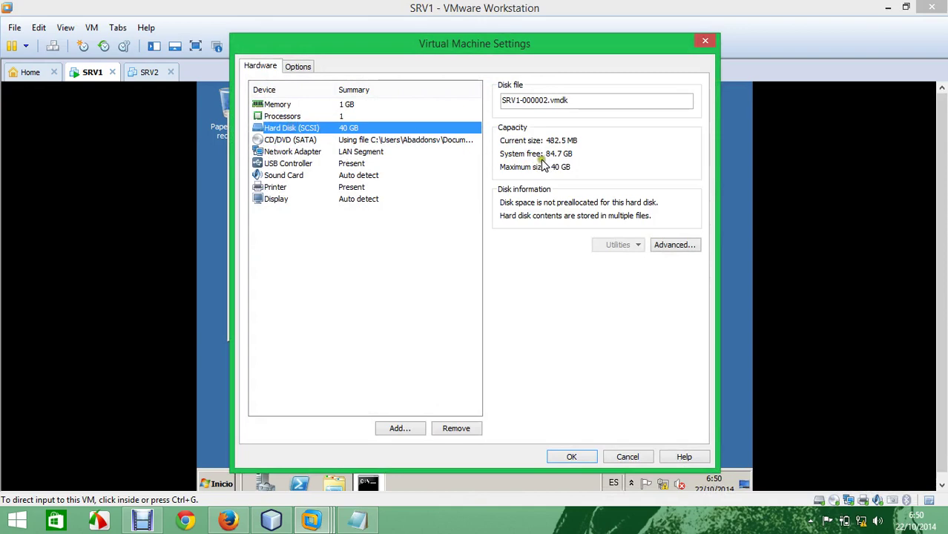
left_click(404, 428)
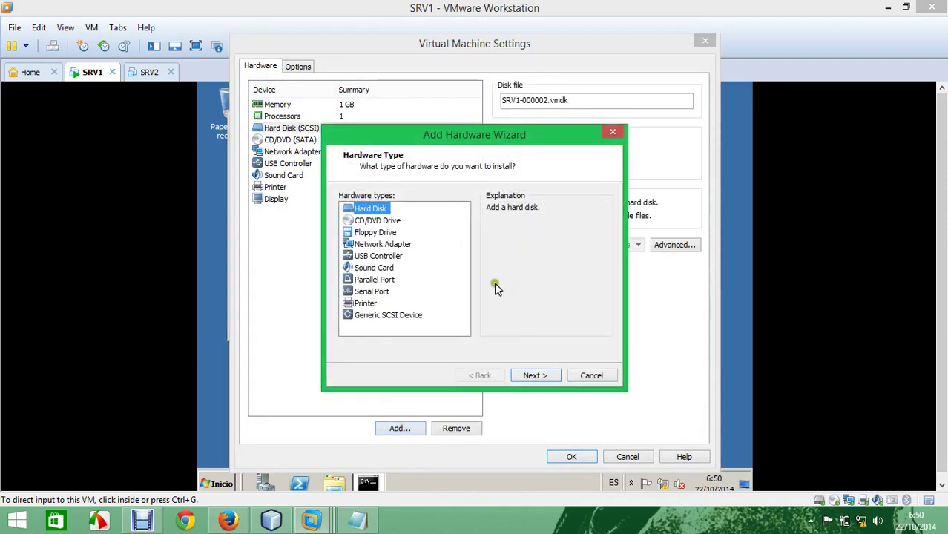
left_click(545, 376)
left_click(544, 375)
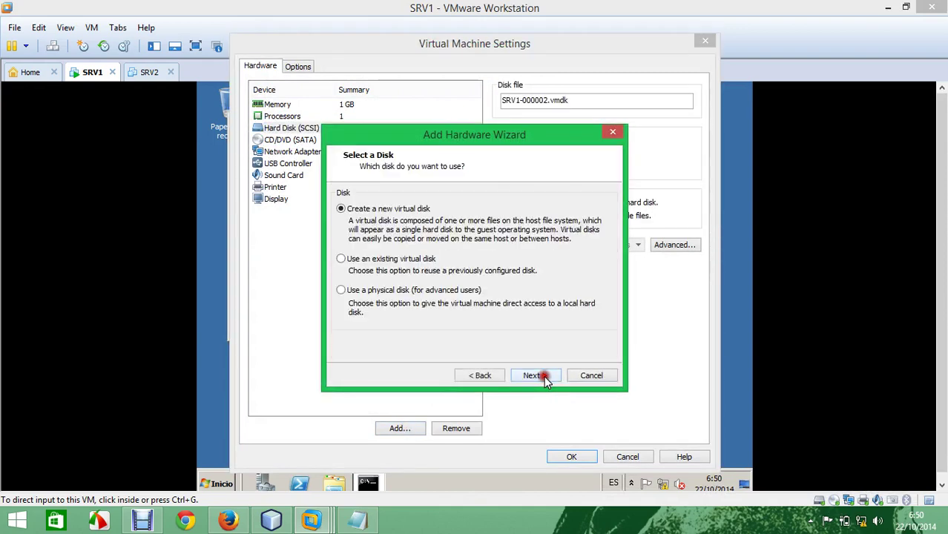
left_click(543, 375)
left_click(544, 375)
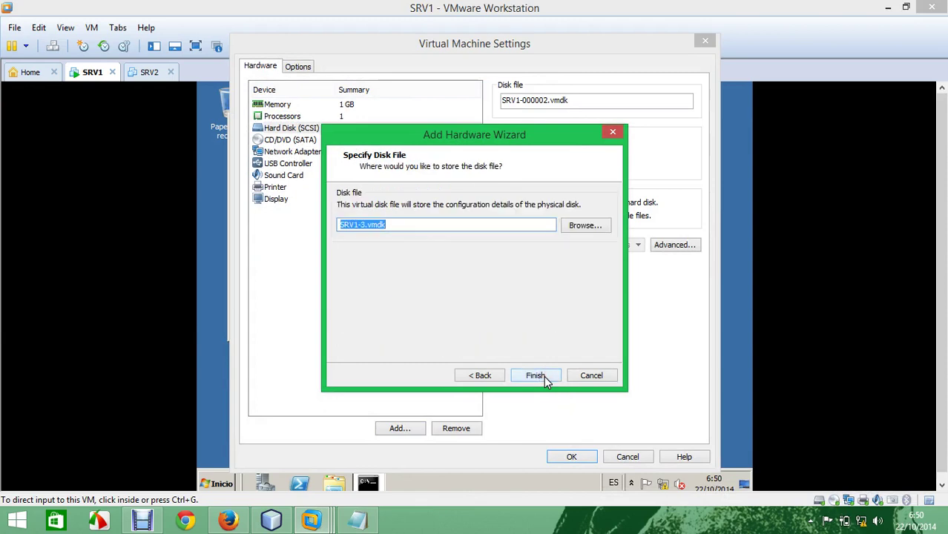
left_click(544, 376)
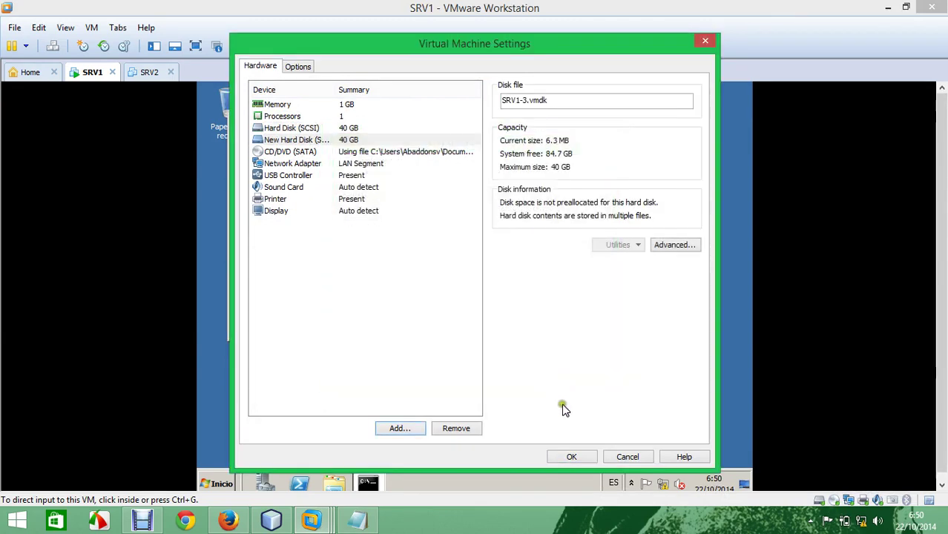
left_click(570, 456)
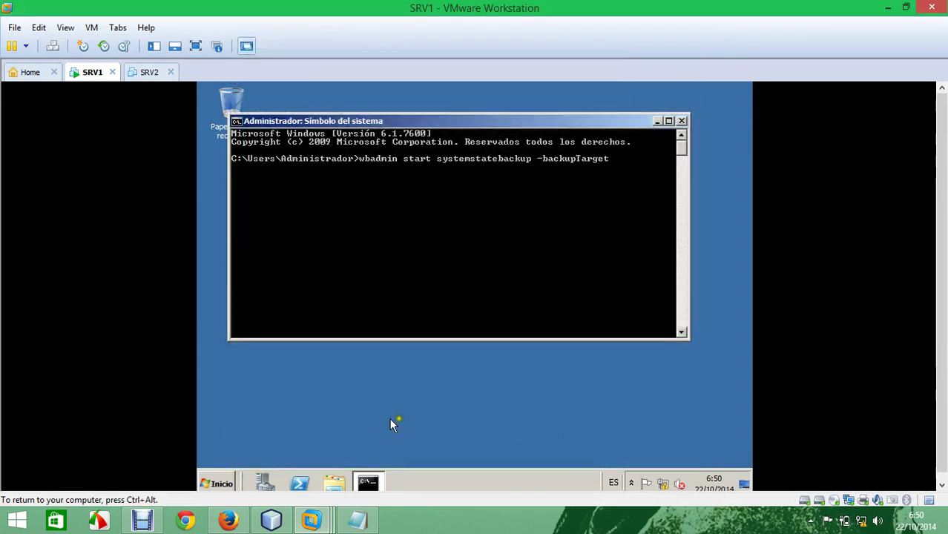
Step: Open Disk Management through Equipo > Administrar in the guest
left_click(215, 485)
right_click(419, 263)
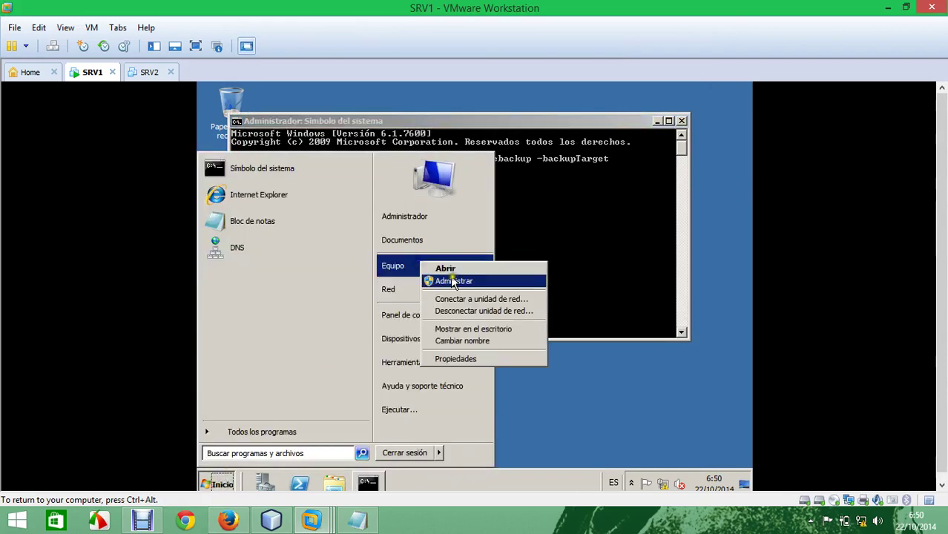
left_click(460, 280)
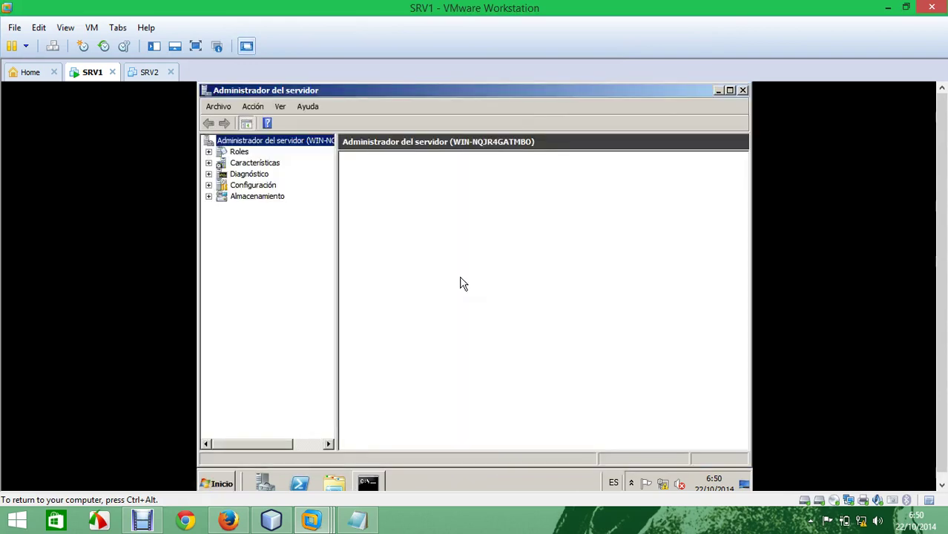
left_click(258, 196)
double_click(375, 186)
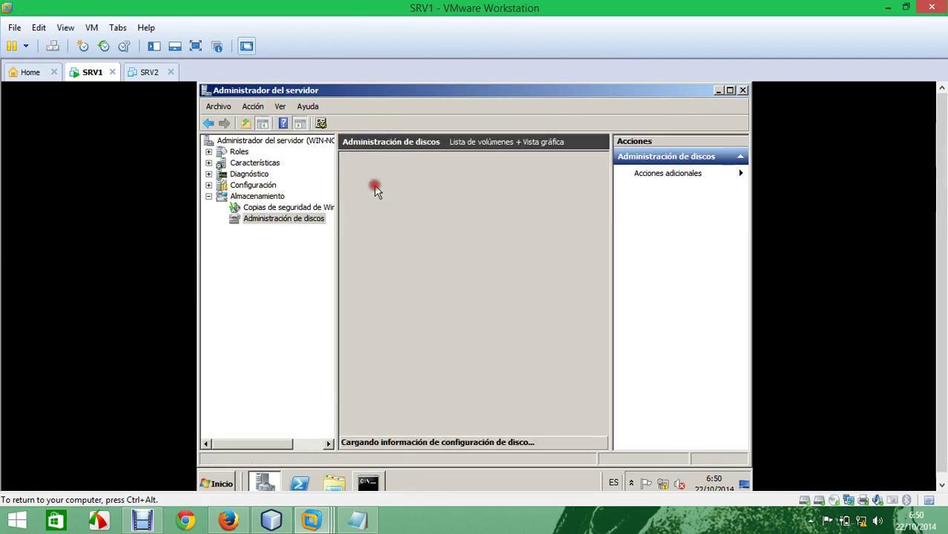
Step: Bring Disco 1 online and initialize it
right_click(381, 398)
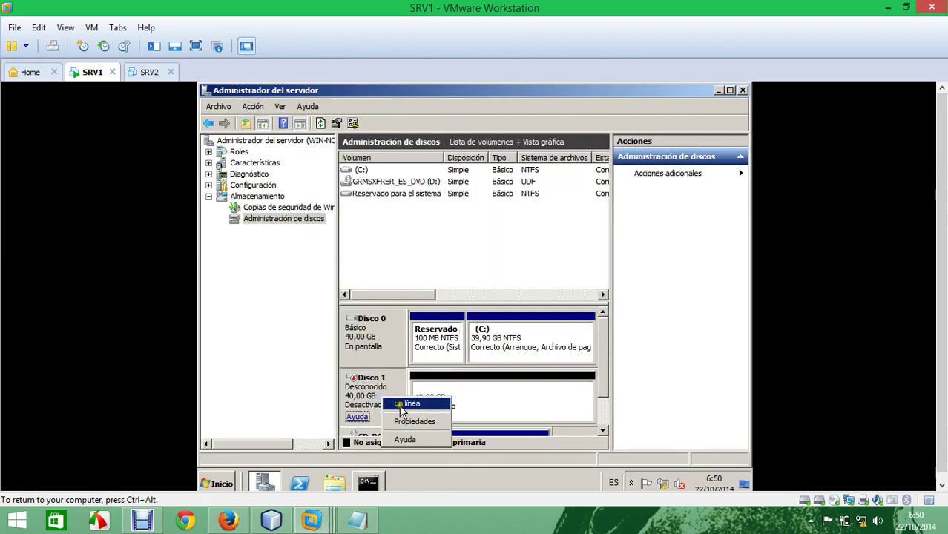
left_click(403, 404)
right_click(406, 404)
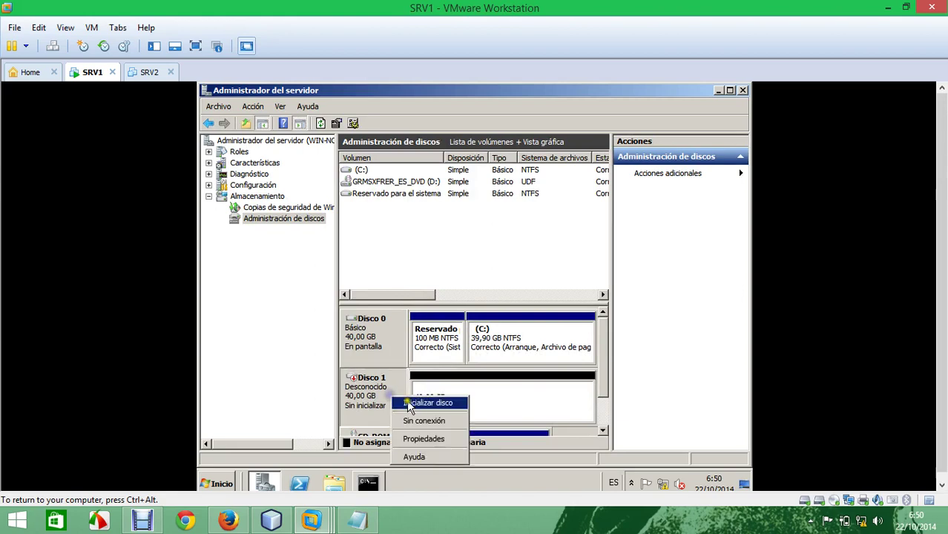
left_click(408, 404)
left_click(509, 359)
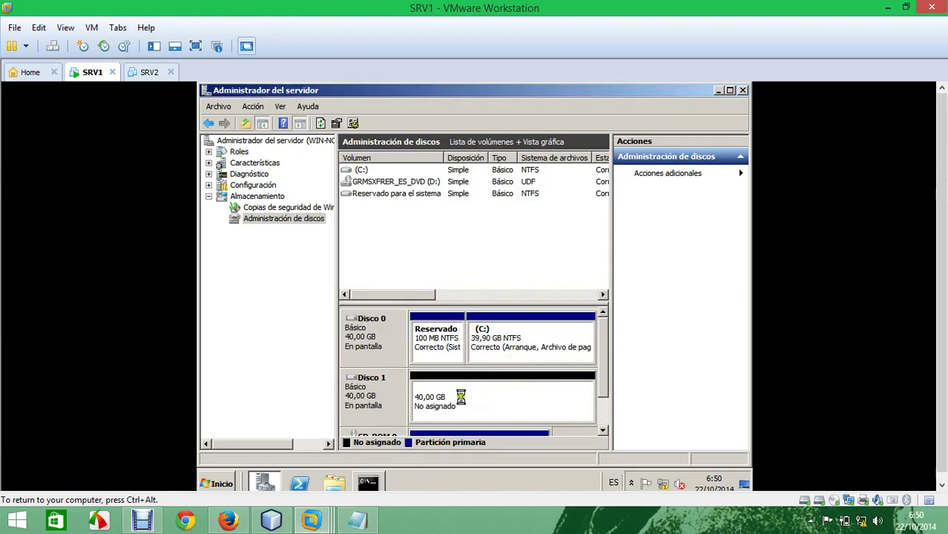
Step: Create a full-size NTFS simple volume on Disco 1 with drive letter X
right_click(461, 401)
left_click(513, 306)
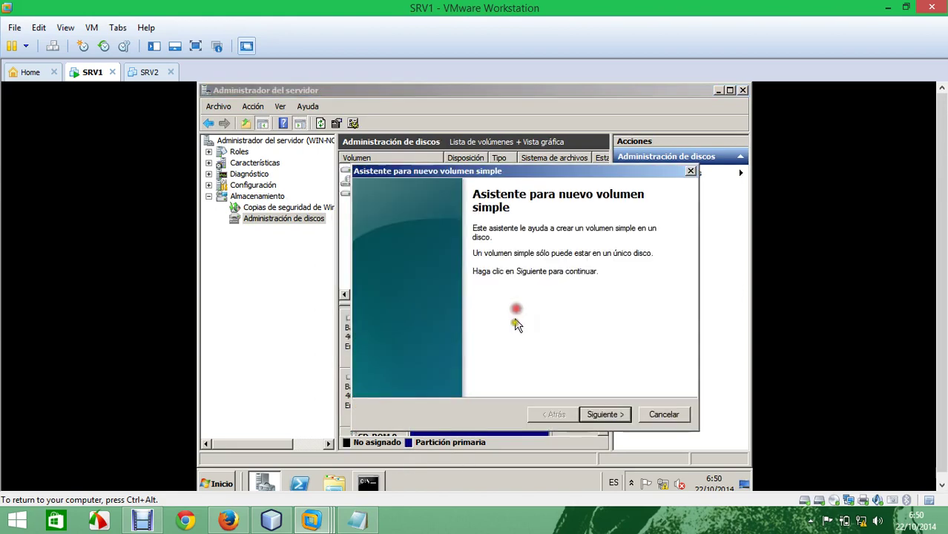
left_click(611, 416)
left_click(611, 417)
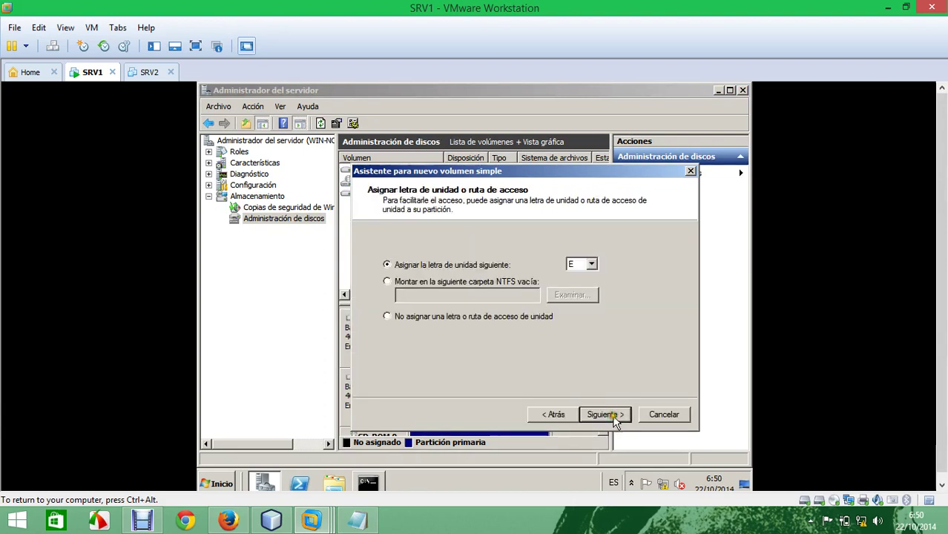
left_click(591, 264)
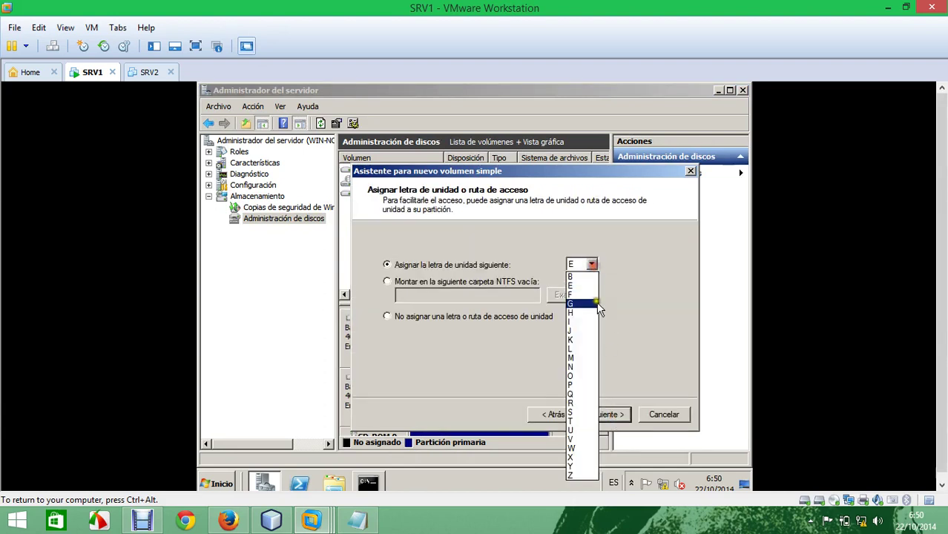
left_click(577, 458)
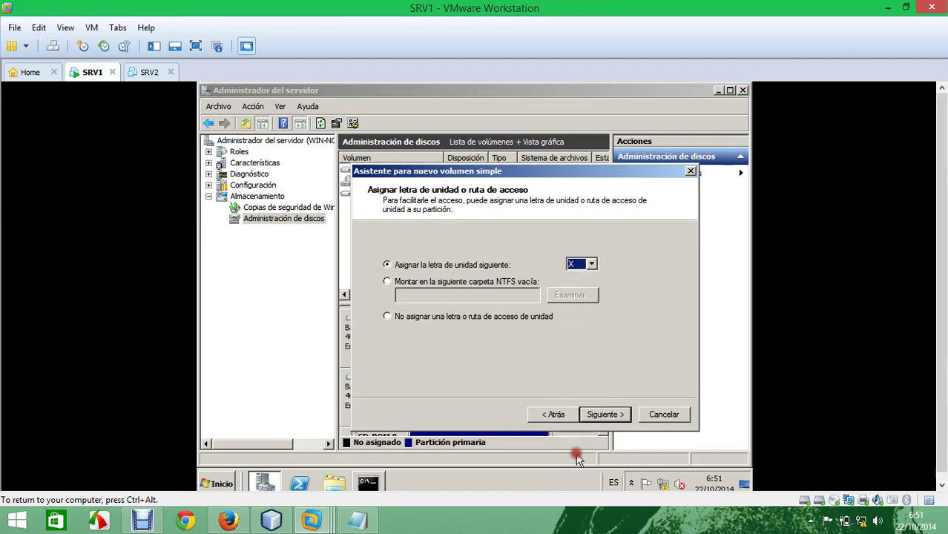
left_click(605, 415)
left_click(607, 415)
left_click(606, 415)
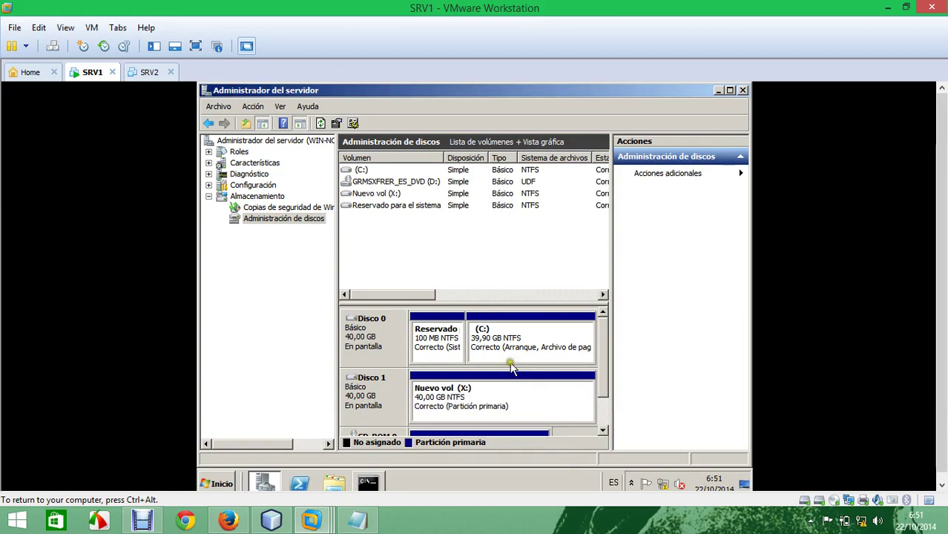
Step: Close Server Manager and run 'wbadmin start systemstatebackup -backupTarget:x:' in the console
left_click(744, 92)
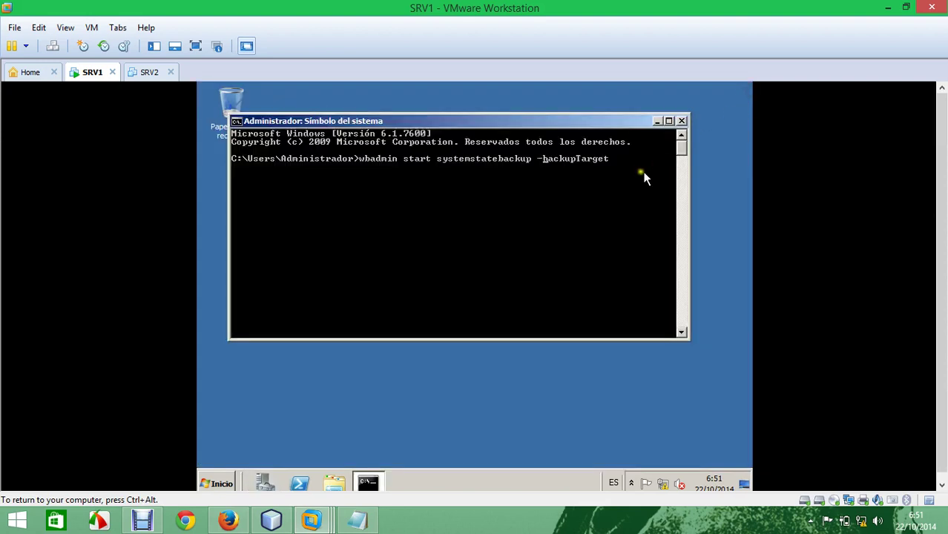
key("Left")
key("Left")
key("Left")
key("Left")
key("Left")
key("Left")
key("Left")
key("Left")
key("Left")
key("Left")
key("Left")
key("Left")
key("Left")
key("Right")
key("Right")
key("Right")
key("Right")
type(":")
key("Return")
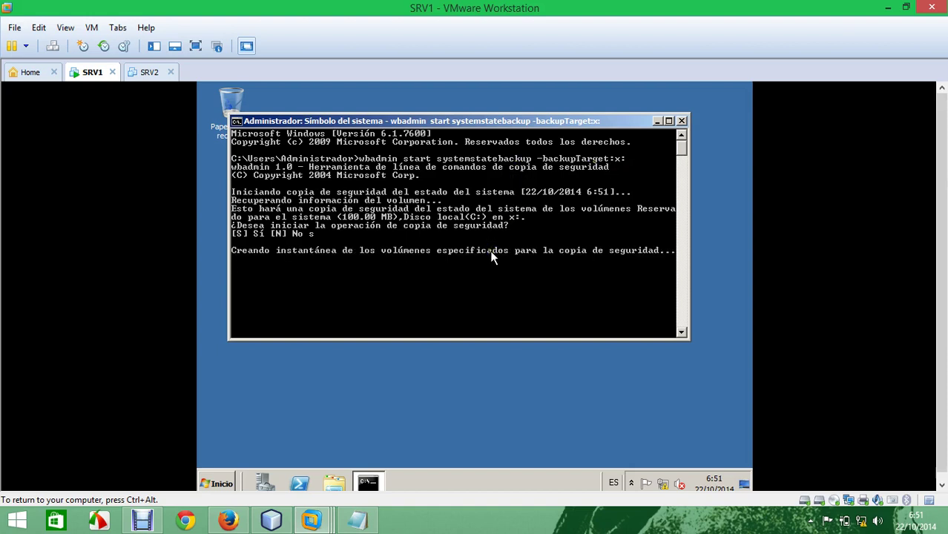
Step: Launch Active Directory Users and Computers from Administrative Tools
left_click(219, 484)
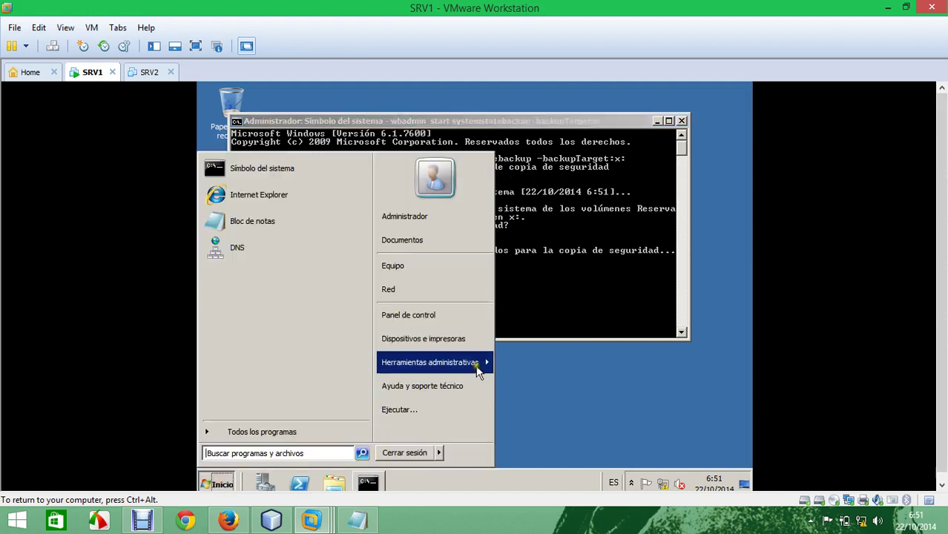
mouse_move(478, 370)
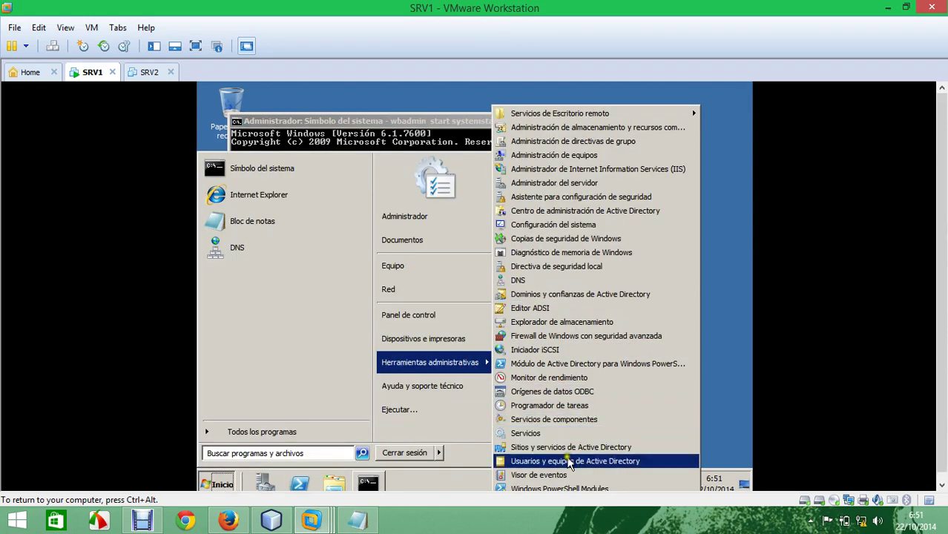
left_click(565, 458)
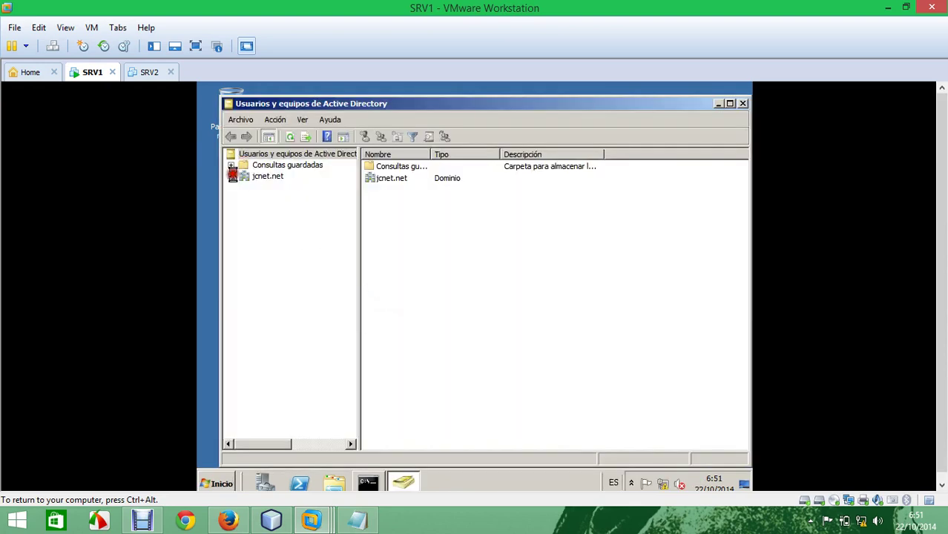
Step: Add an OU named 'redes' under jcnet.net with accidental-deletion protection turned off
left_click(277, 177)
right_click(275, 178)
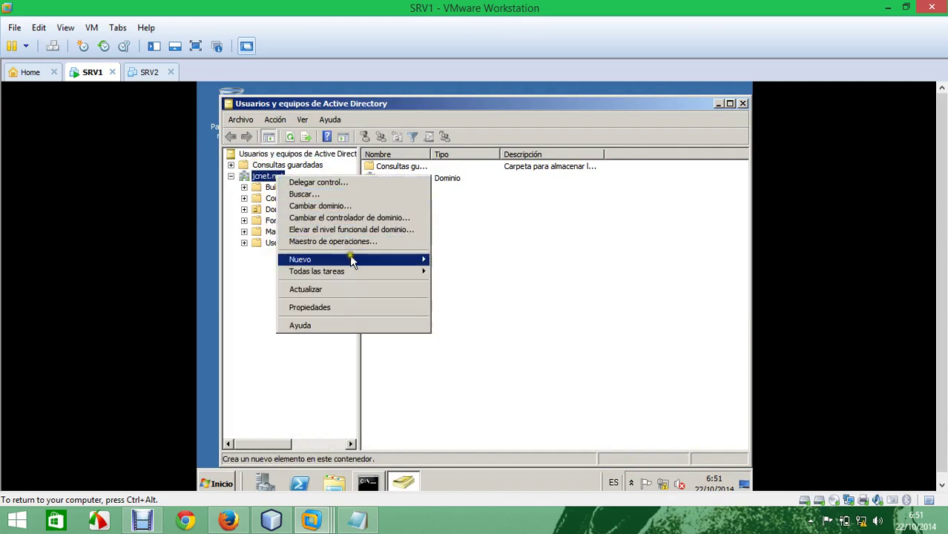
mouse_move(351, 261)
left_click(495, 331)
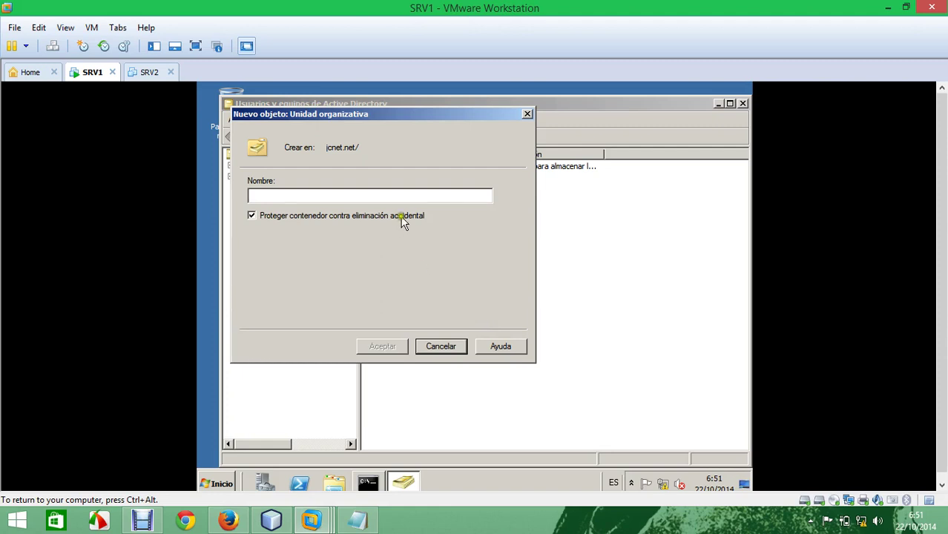
left_click(400, 216)
left_click(386, 196)
type("rede")
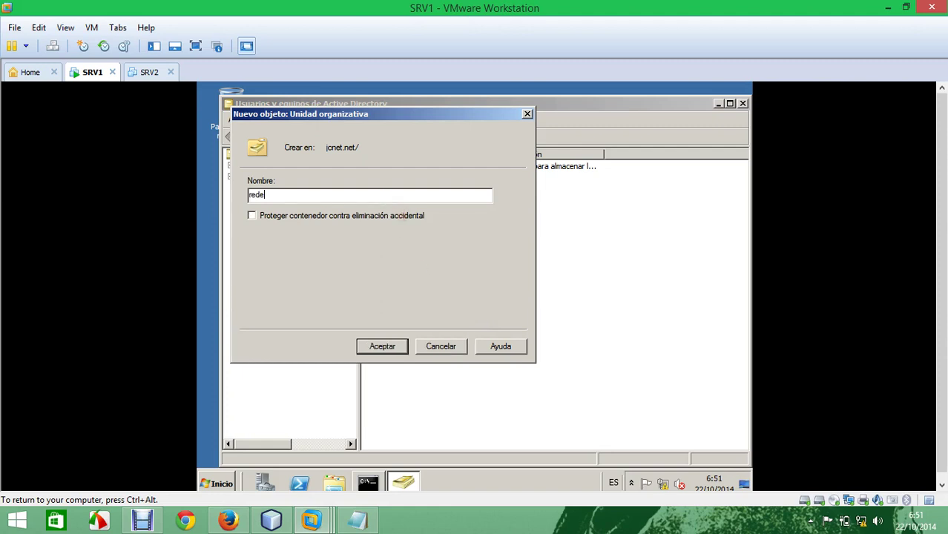
type("s")
left_click(386, 345)
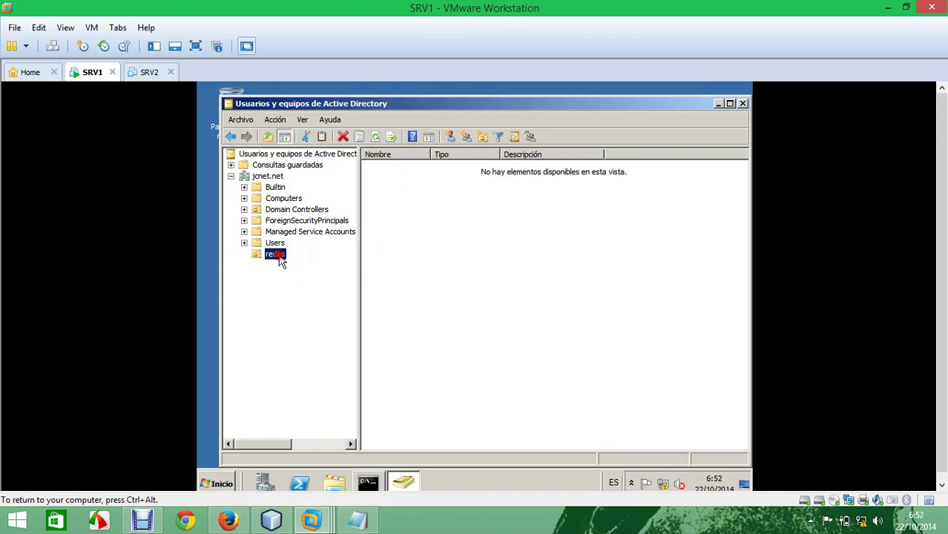
left_click(397, 245)
Step: Start a new user in the redes OU with name and logon name 'a'
right_click(417, 249)
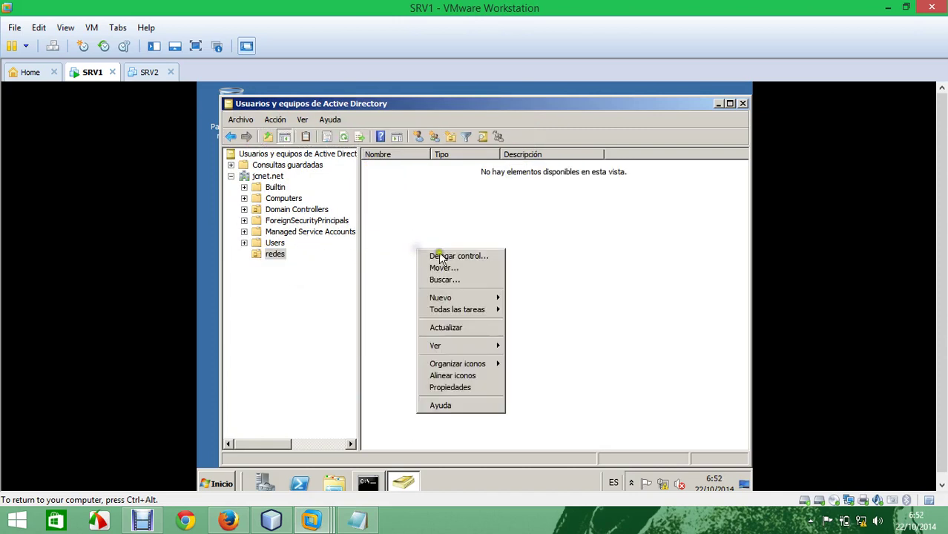
mouse_move(487, 296)
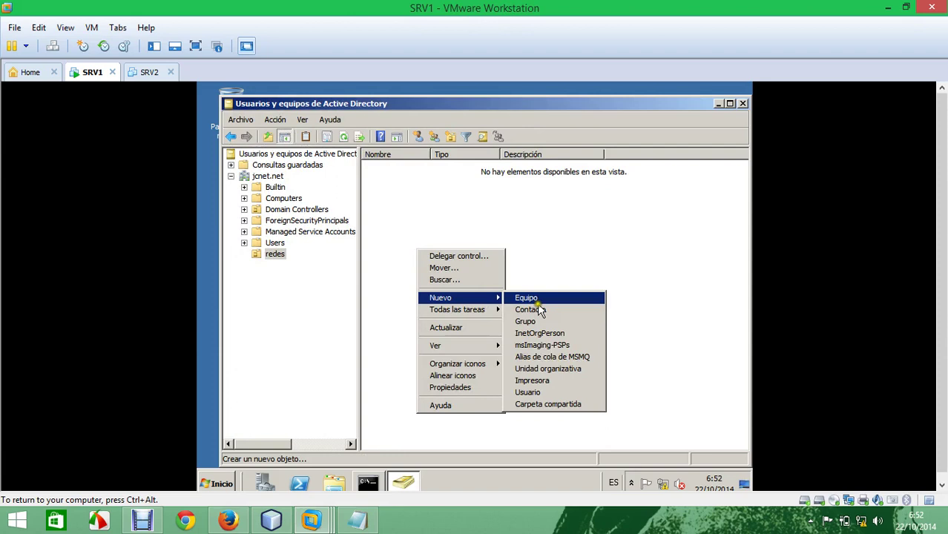
left_click(547, 391)
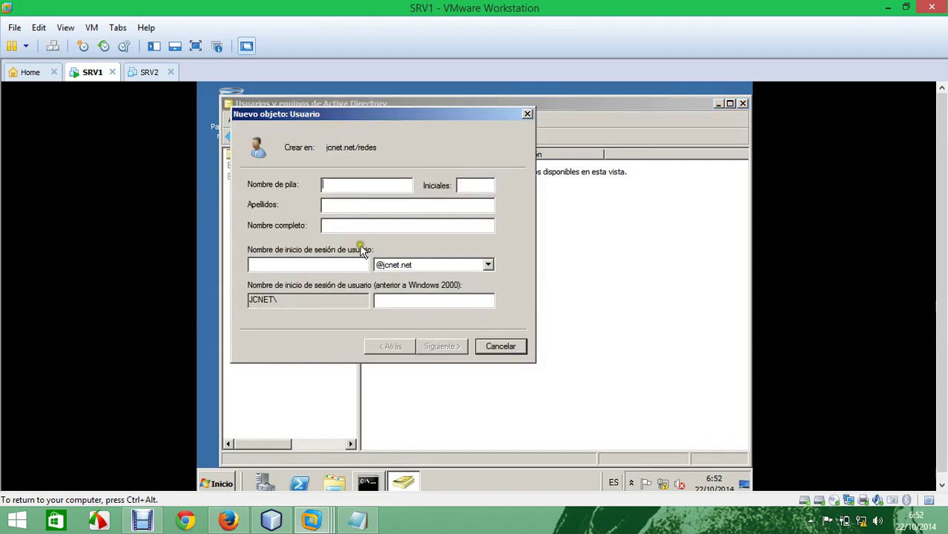
type("a")
left_click(311, 264)
type("a")
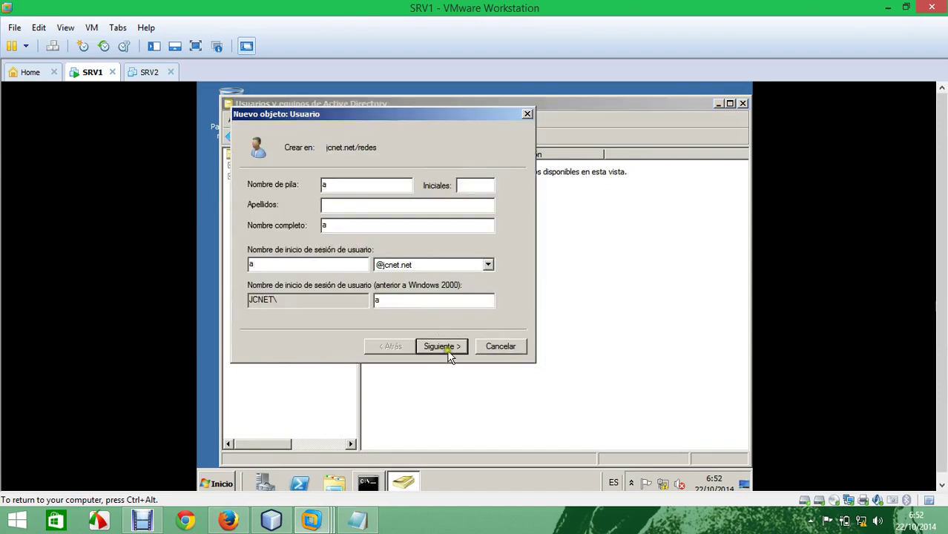
Step: Give the user an unchangeable, never-expiring password, finish, and minimize Active Directory Users and Computers
left_click(449, 354)
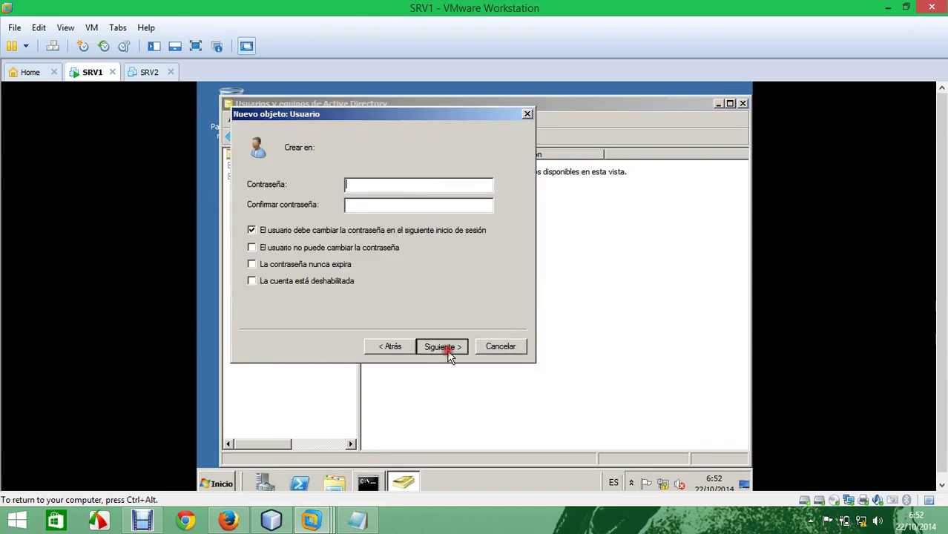
left_click(331, 247)
left_click(330, 264)
left_click(375, 185)
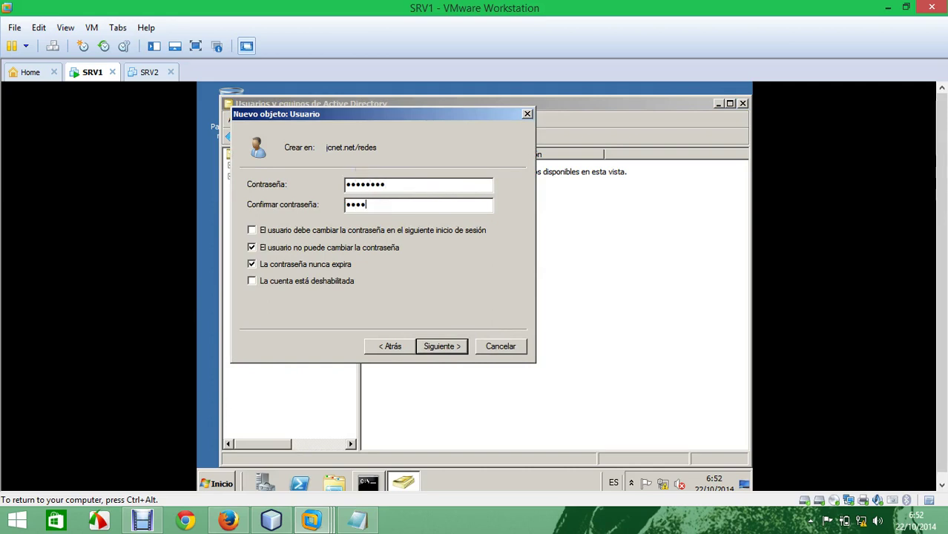
left_click(435, 344)
left_click(435, 344)
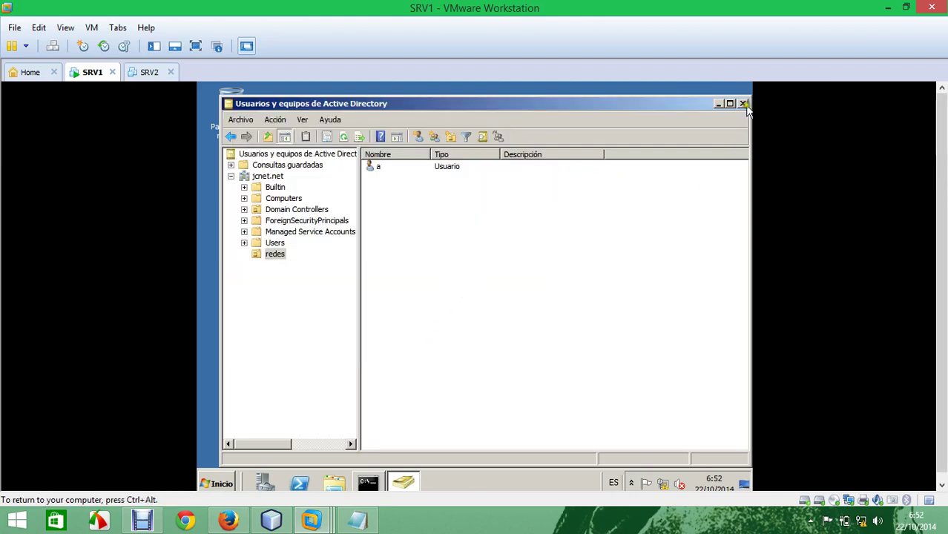
left_click(718, 103)
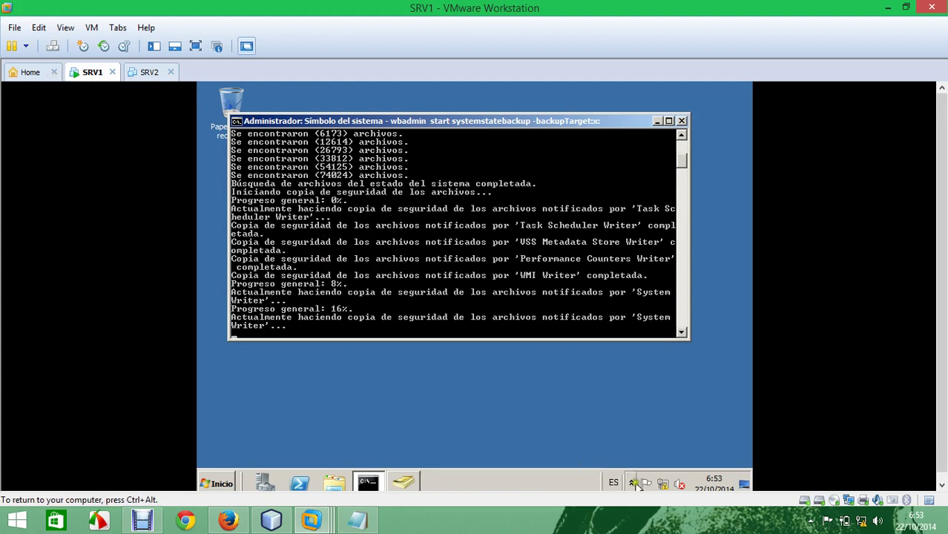
Step: Dismiss the notification-area popup and open Equipo from the Start menu
left_click(635, 482)
left_click(473, 406)
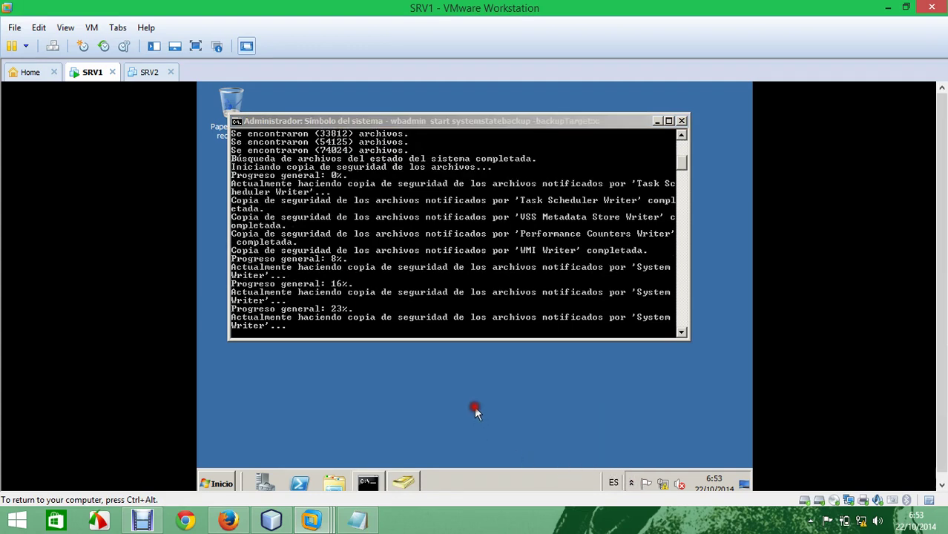
left_click(216, 483)
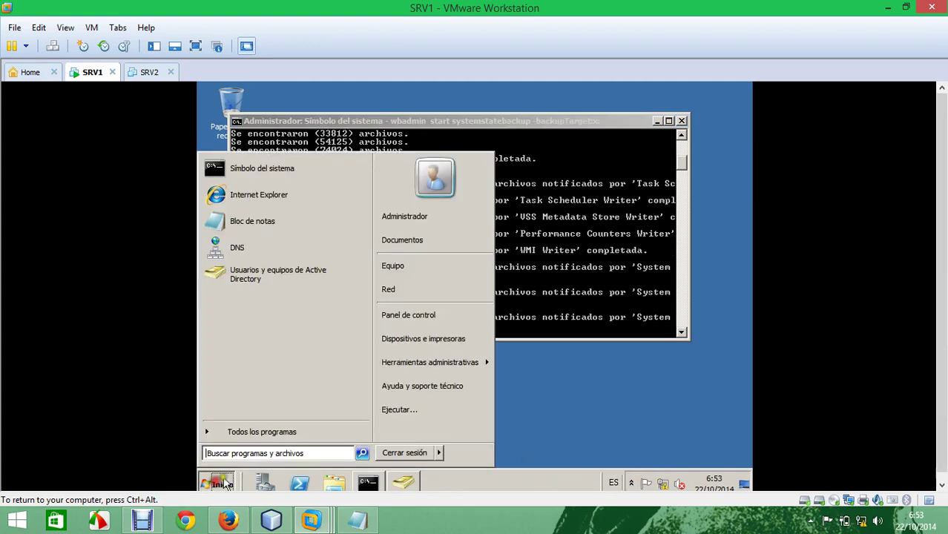
left_click(425, 266)
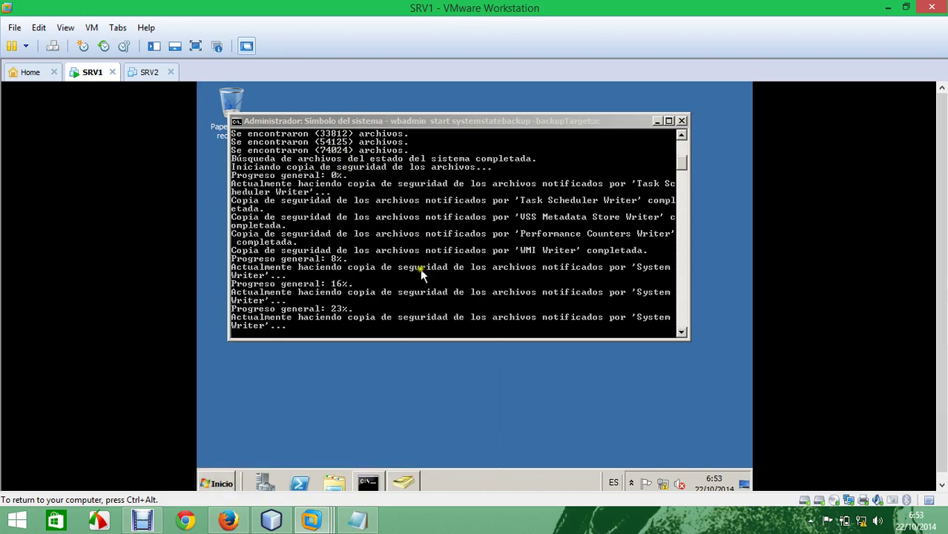
double_click(542, 183)
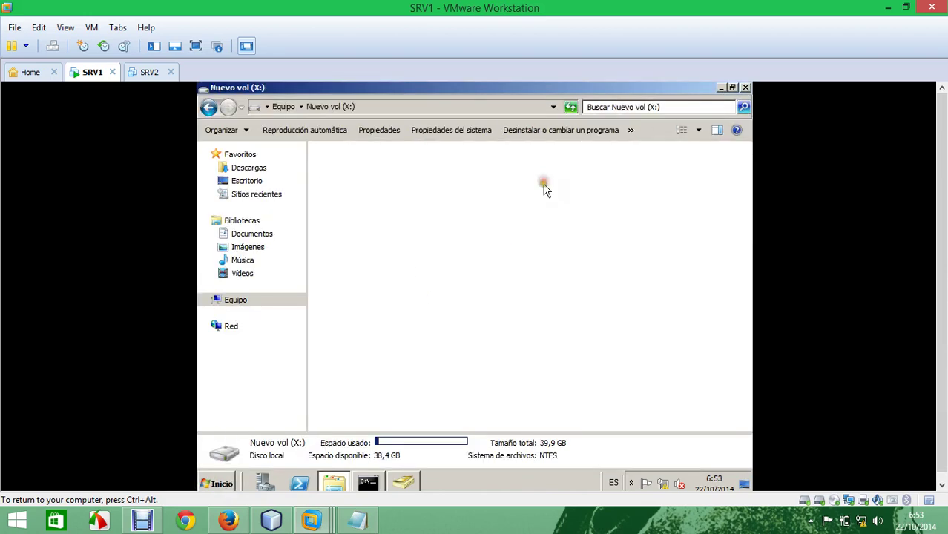
double_click(379, 171)
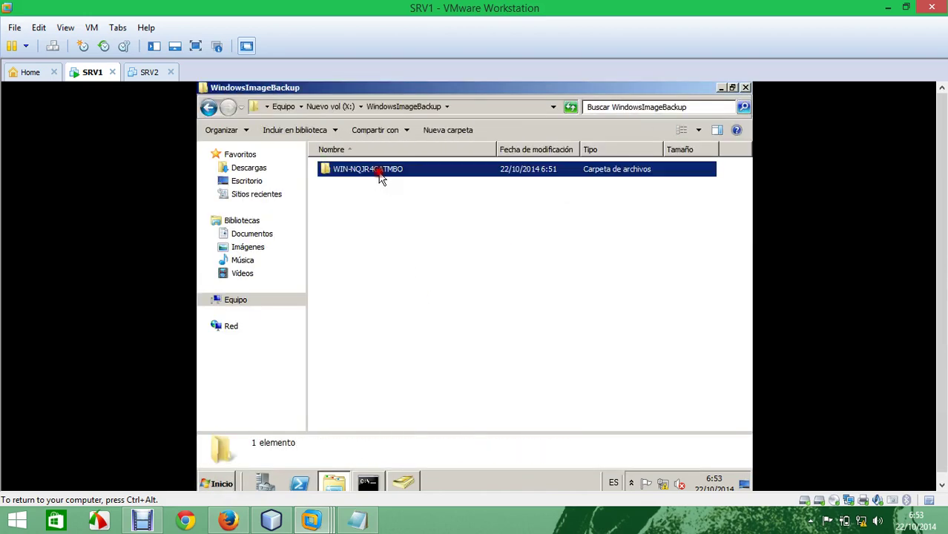
double_click(379, 170)
double_click(379, 171)
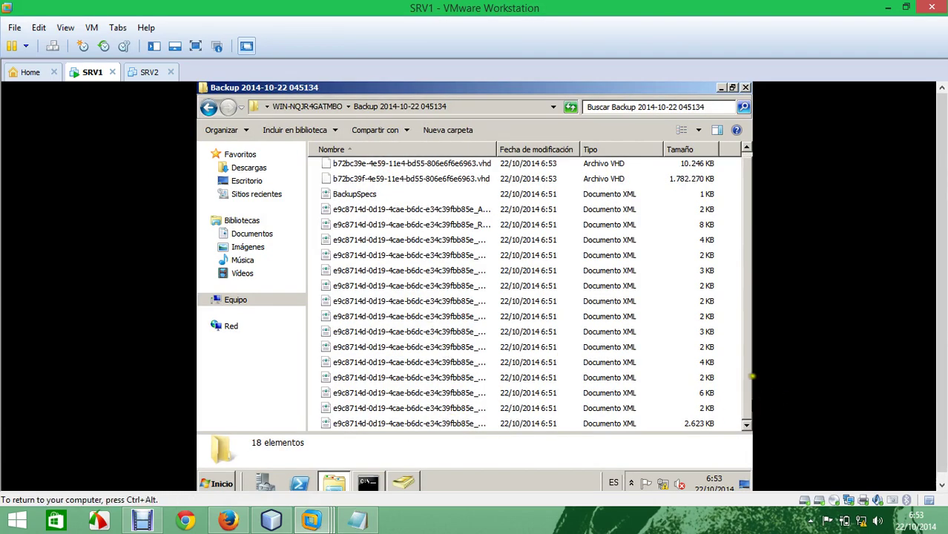
mouse_move(745, 376)
left_mouse_down()
mouse_move(745, 388)
mouse_move(738, 296)
left_mouse_up()
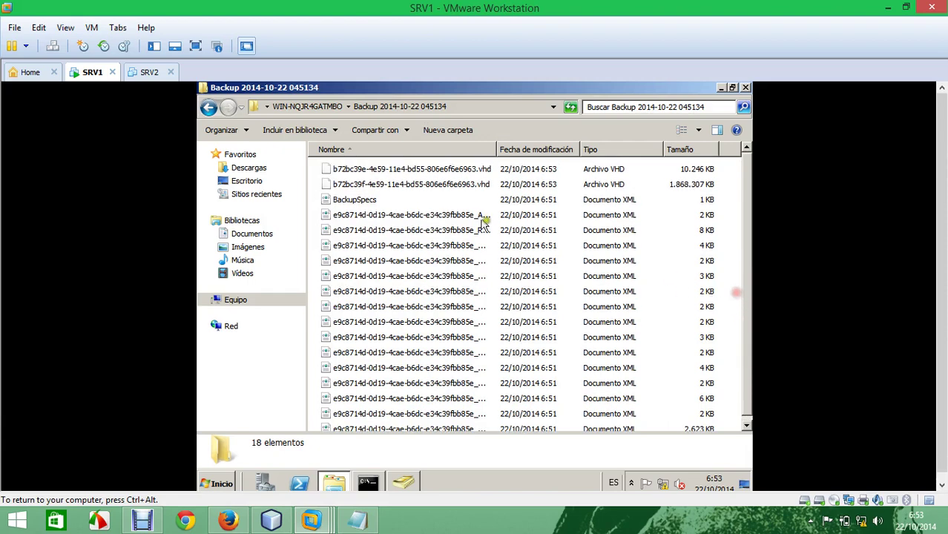
Step: Check the growing VHD file sizes in the backup folder, then close the window
left_click(414, 184)
left_click(418, 169)
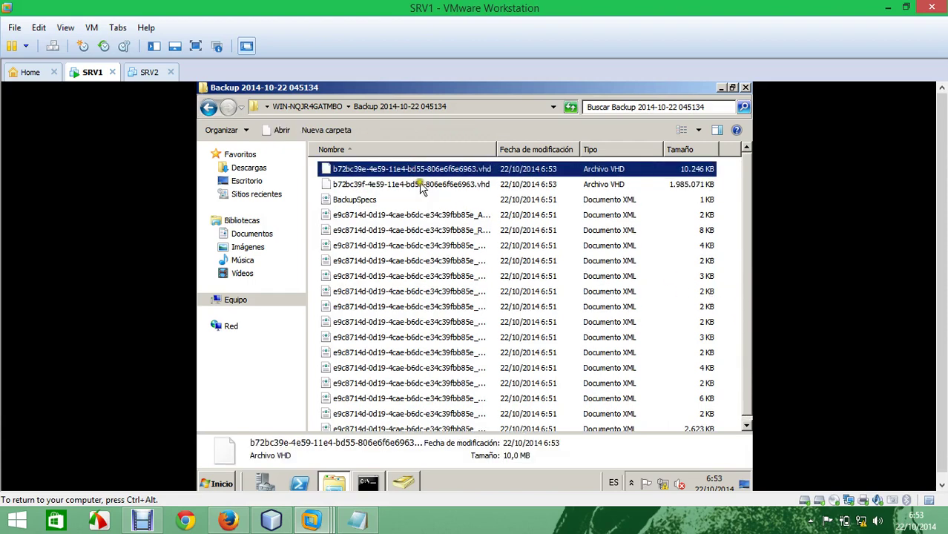
left_click(693, 184)
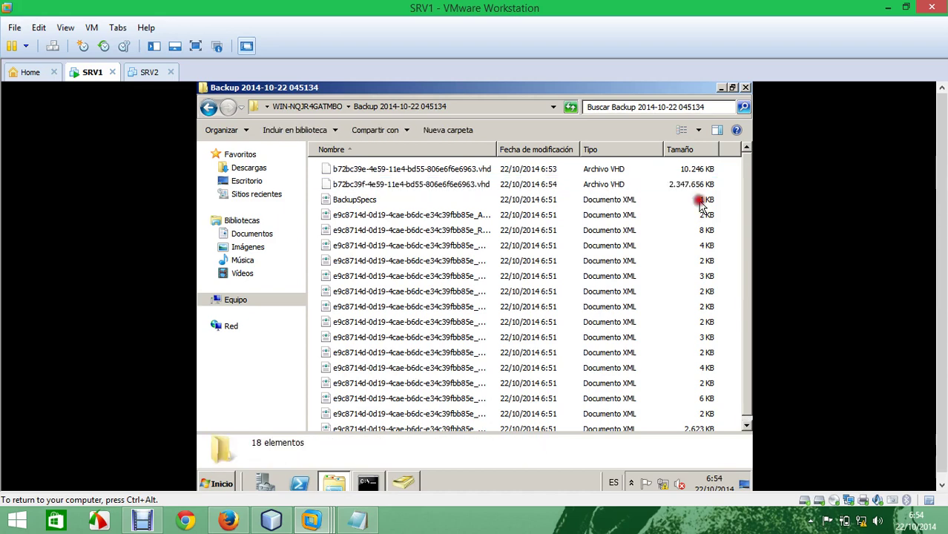
left_click(699, 200)
left_click(696, 190)
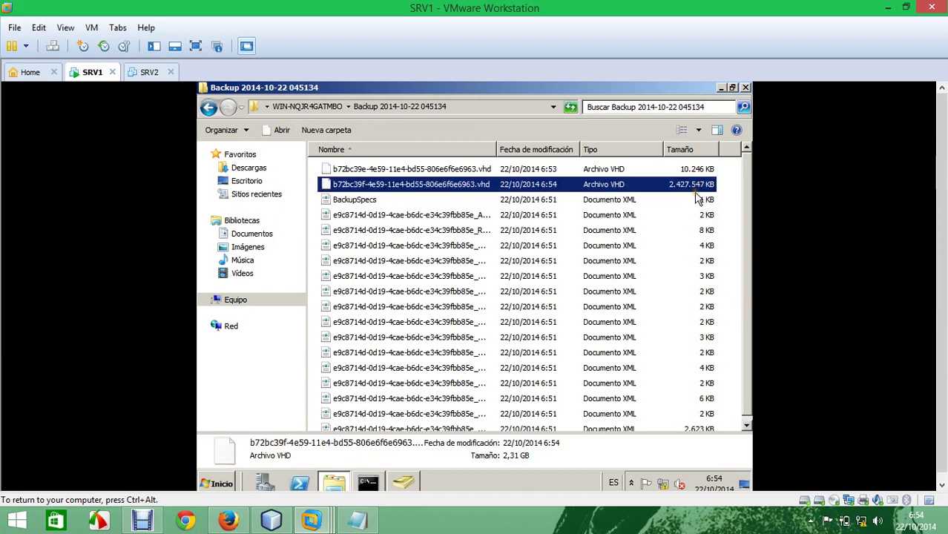
left_click(745, 88)
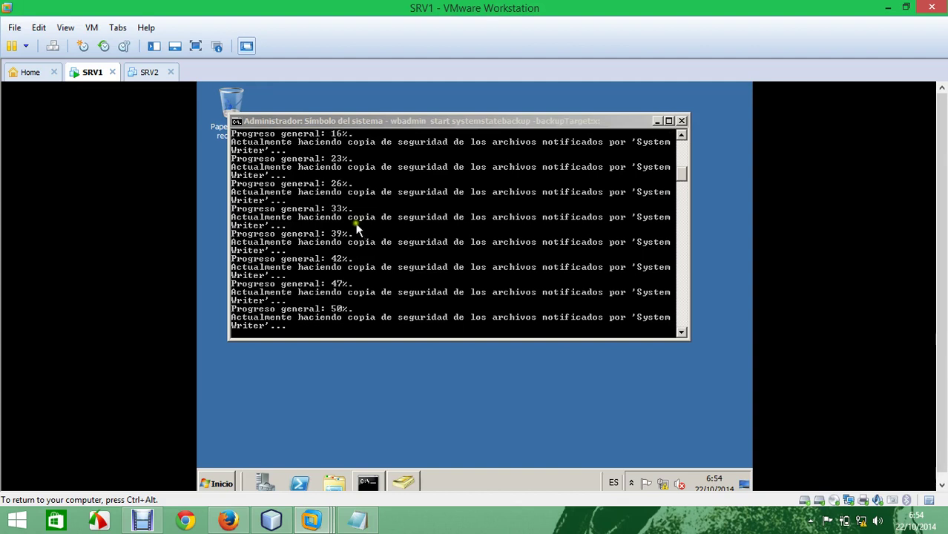
Step: Restore Active Directory Users and Computers from the taskbar and close it
left_click(404, 482)
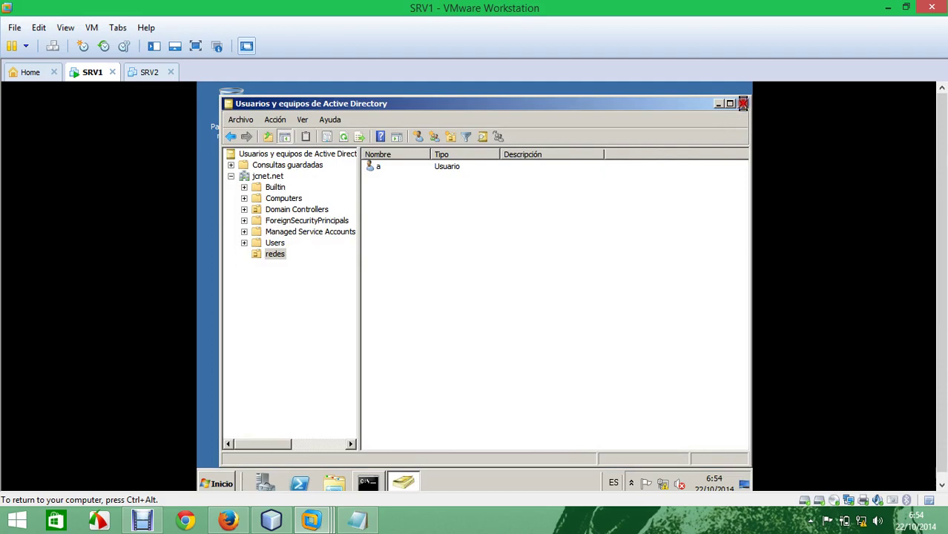
left_click(742, 104)
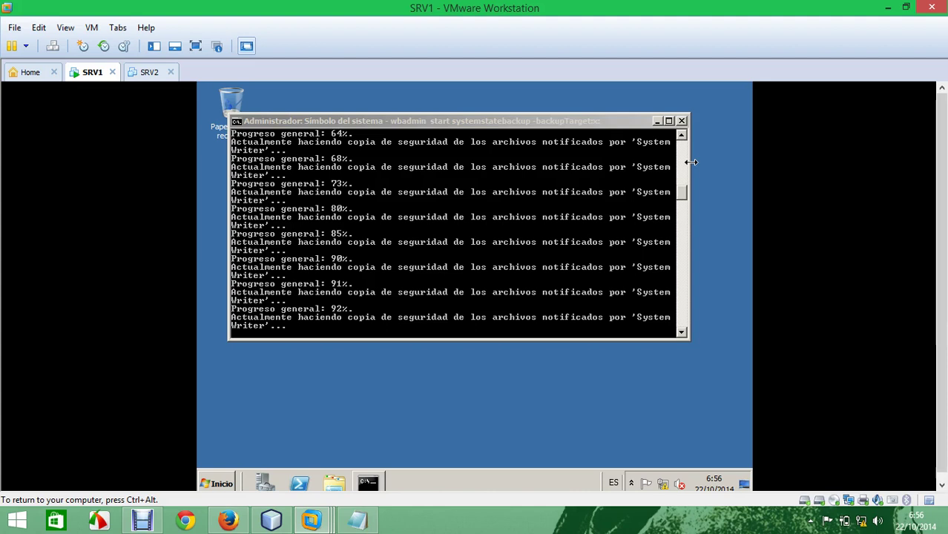
Step: Create 'Nuevo documento de texto' on the desktop and open it in Notepad
right_click(339, 385)
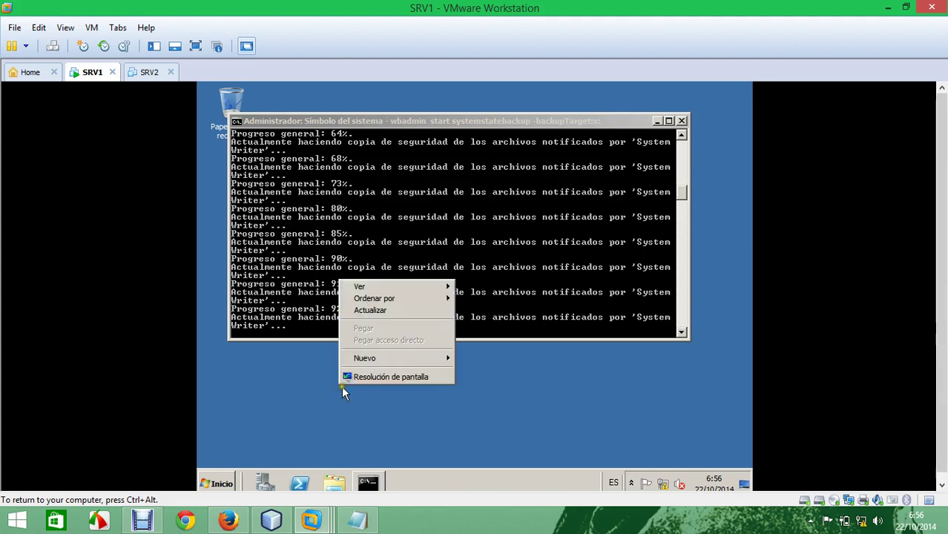
mouse_move(412, 360)
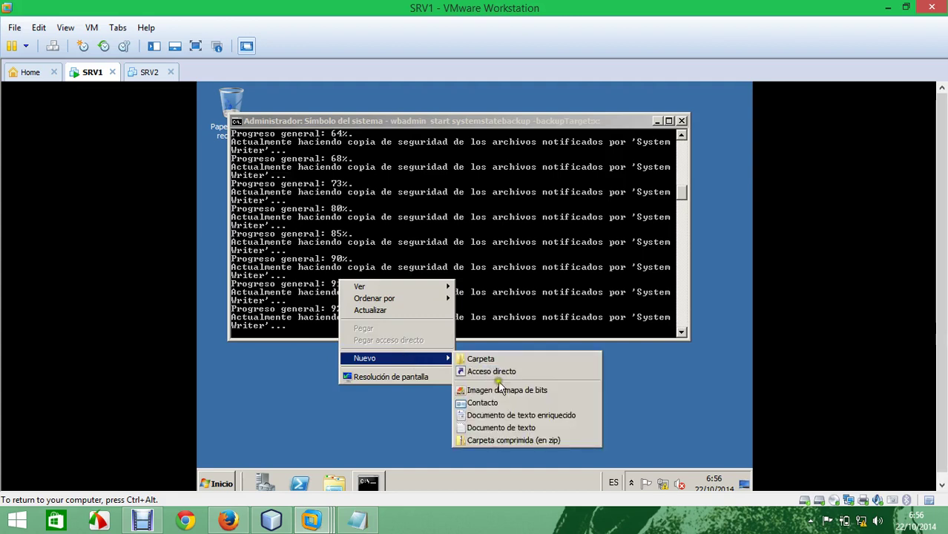
left_click(512, 428)
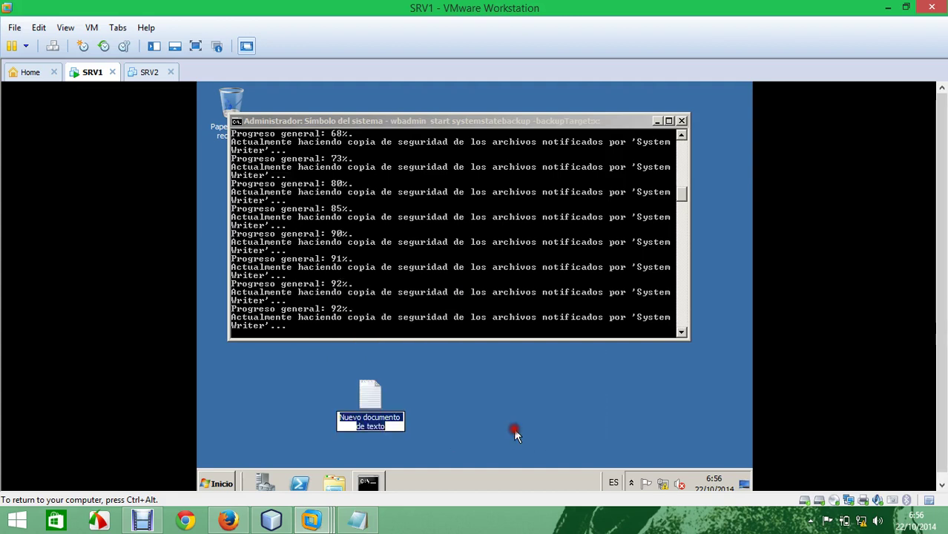
left_click(376, 407)
double_click(376, 407)
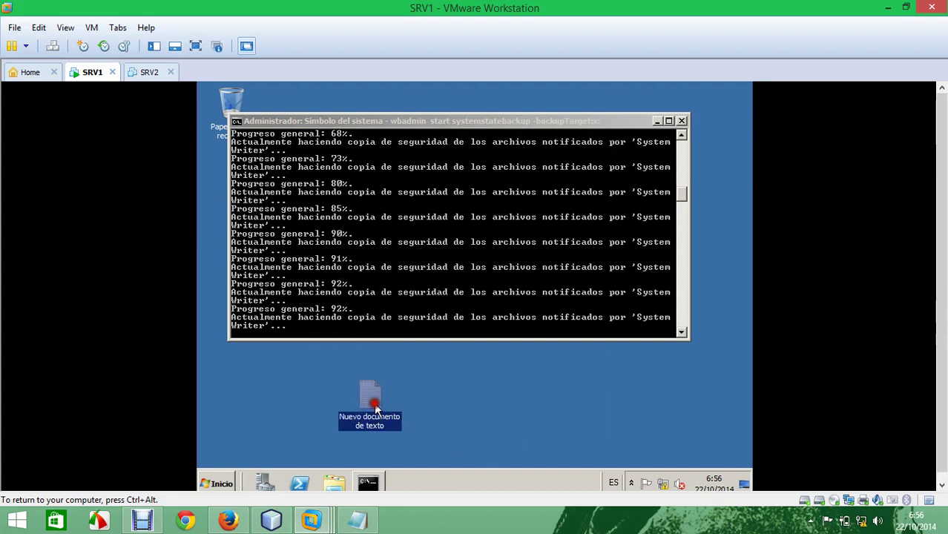
left_click(695, 182)
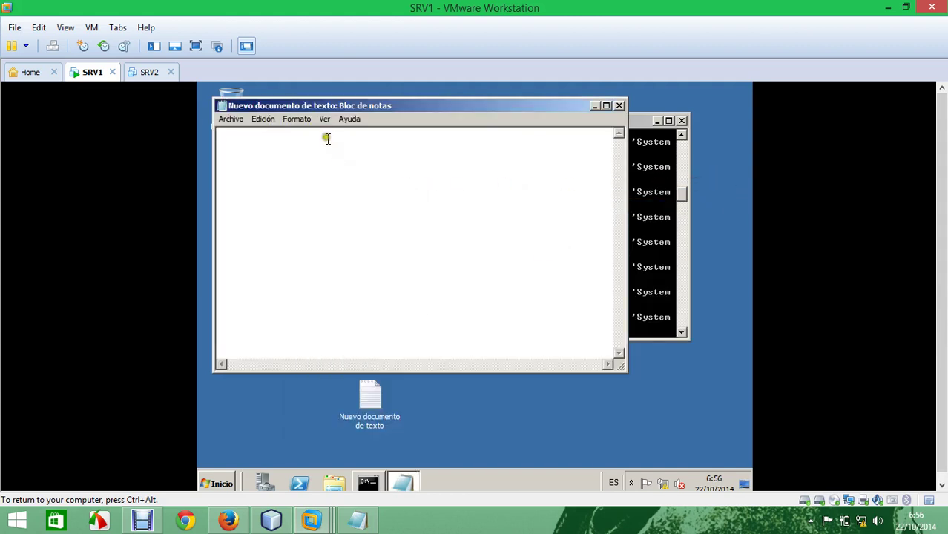
Step: Set Notepad's font size to 20 and maximize the window
left_click(298, 119)
left_click(302, 145)
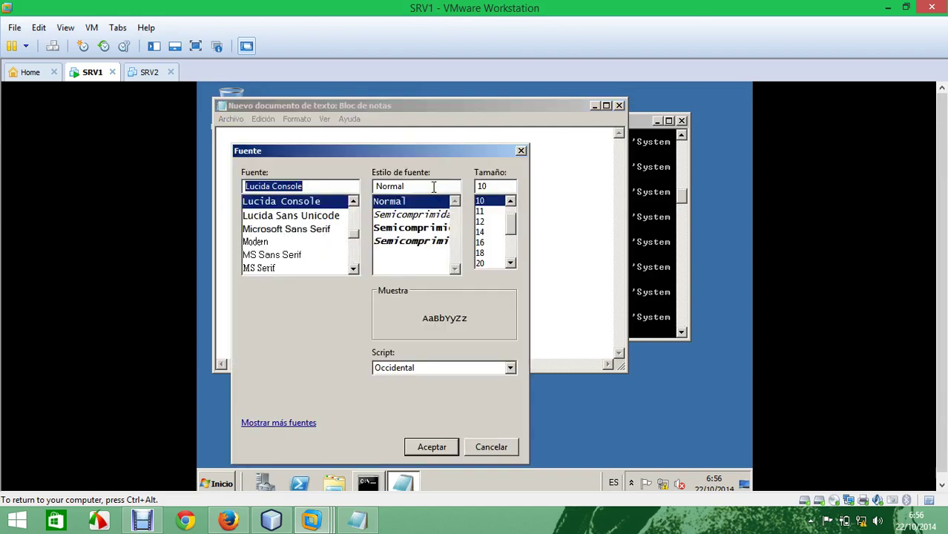
left_click(488, 262)
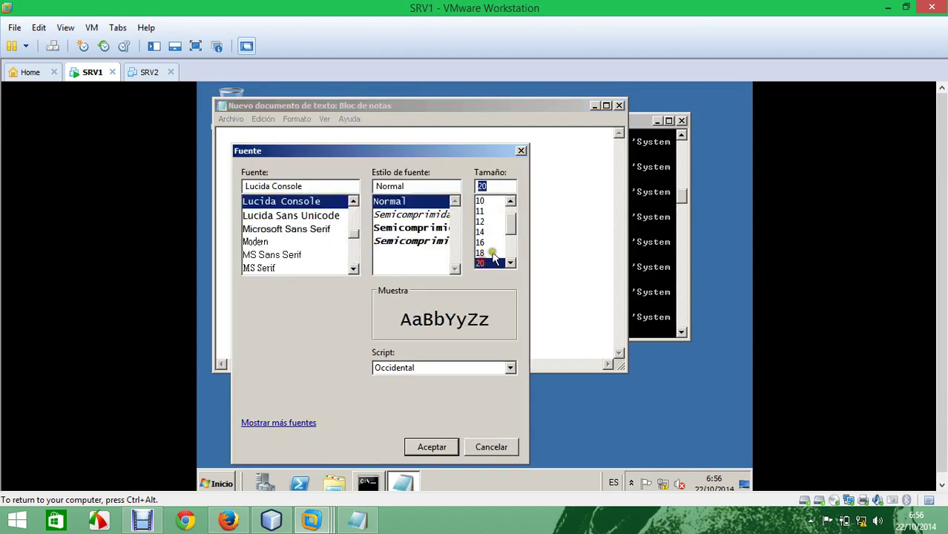
left_click(433, 447)
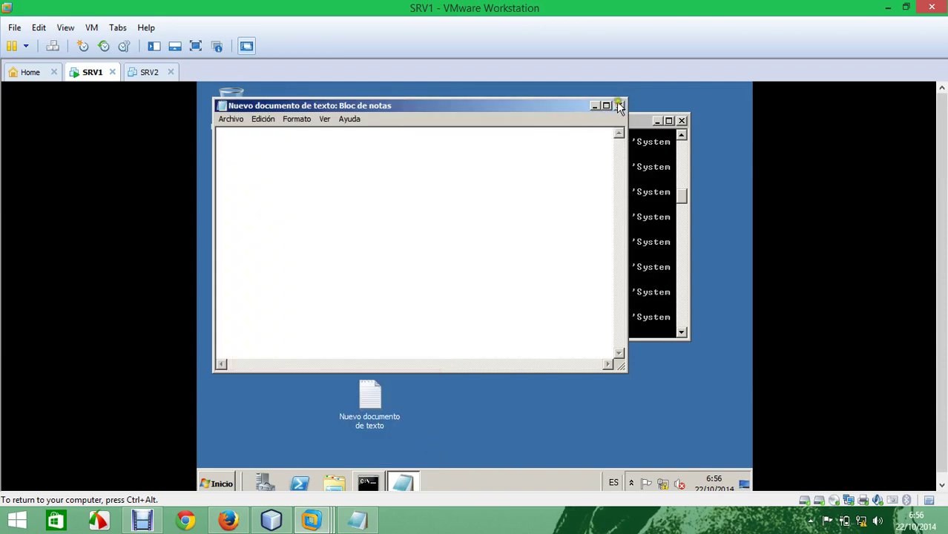
left_click(605, 106)
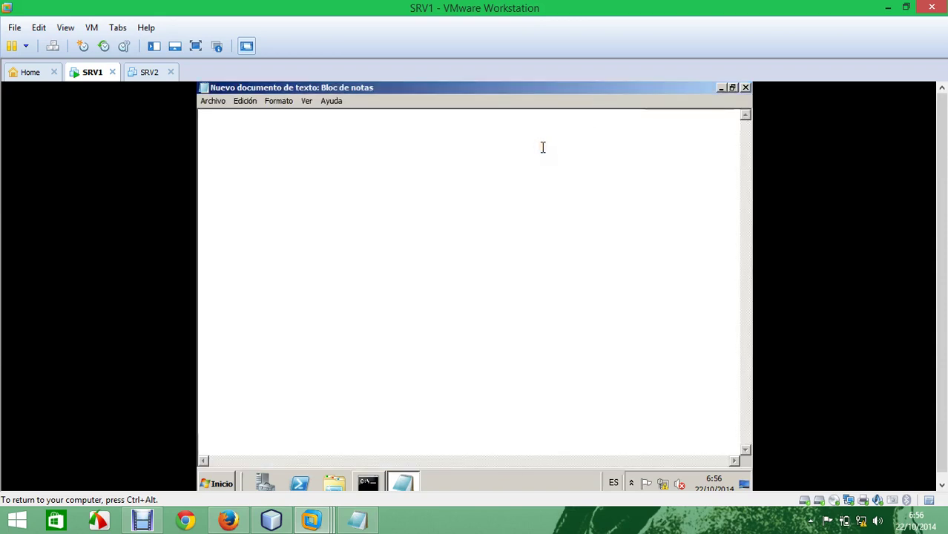
Step: Type three lines: 'esperemos que la copia de seguridad considere… la OU y el usuario… recuperacion mediante el backup'
type("esperemos ")
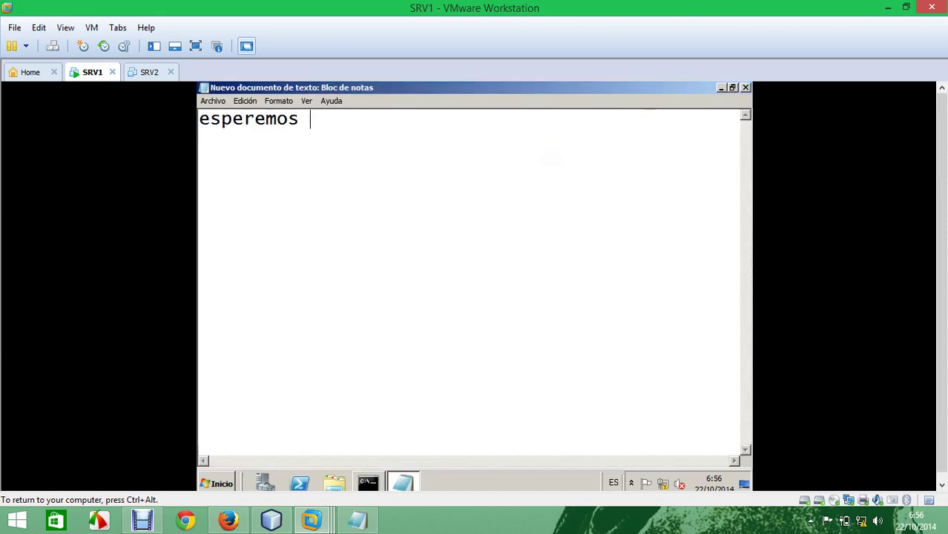
type("que la copia")
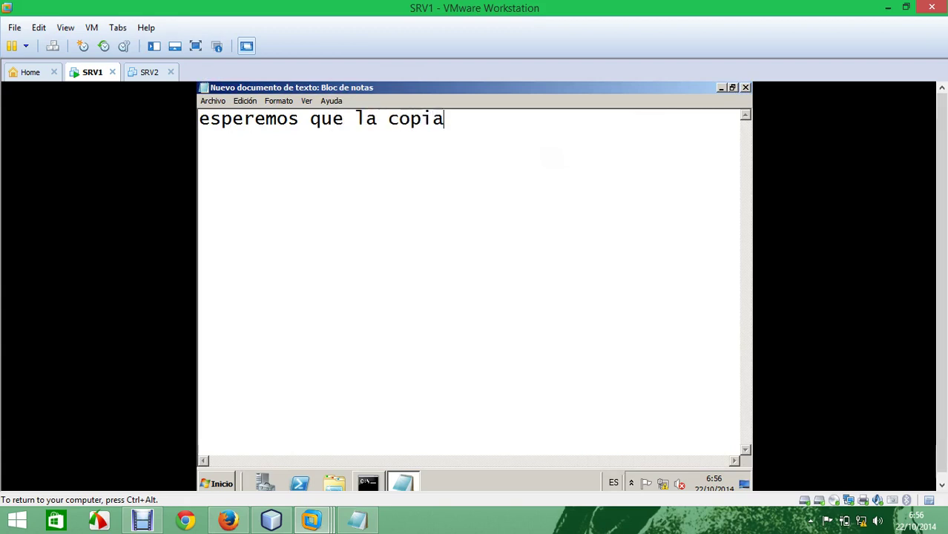
type(" de seg")
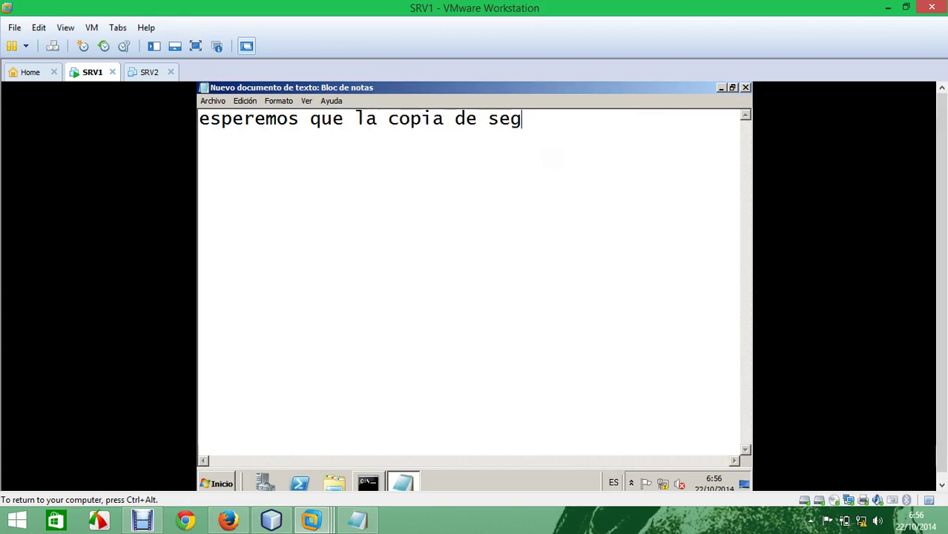
type("uridad cons")
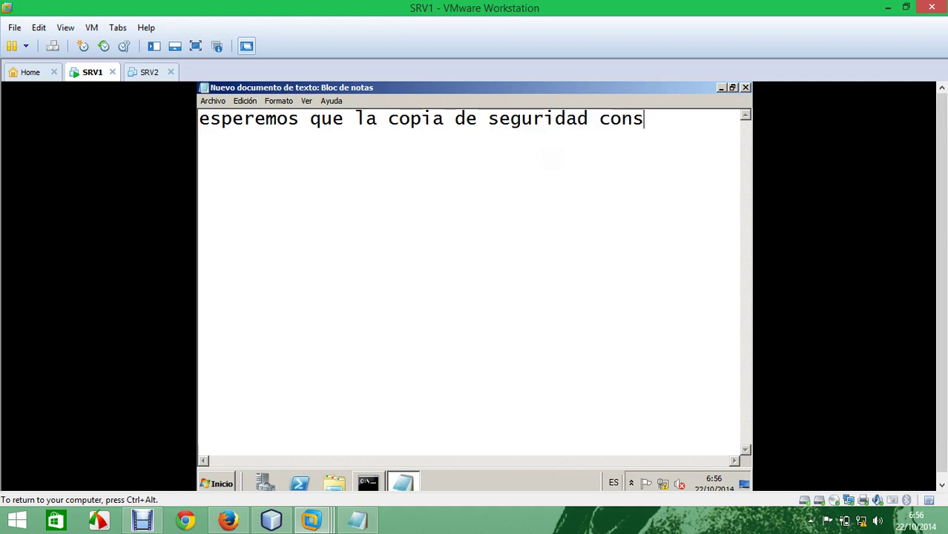
type("idere")
key("Return")
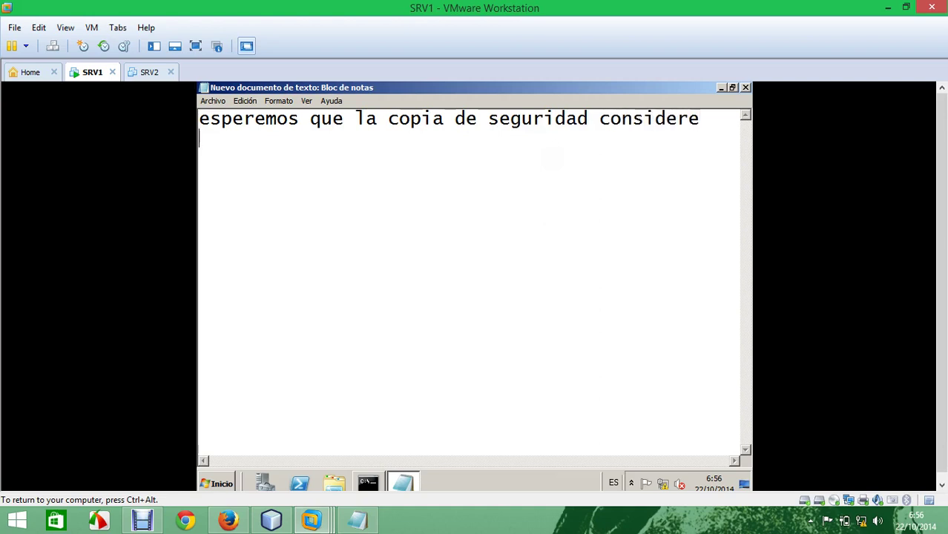
type("la OU")
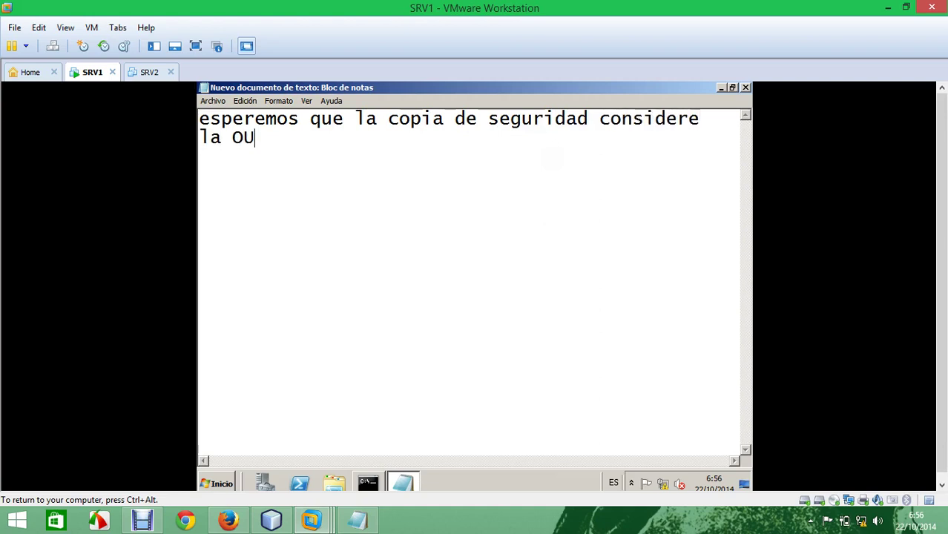
type(" y e")
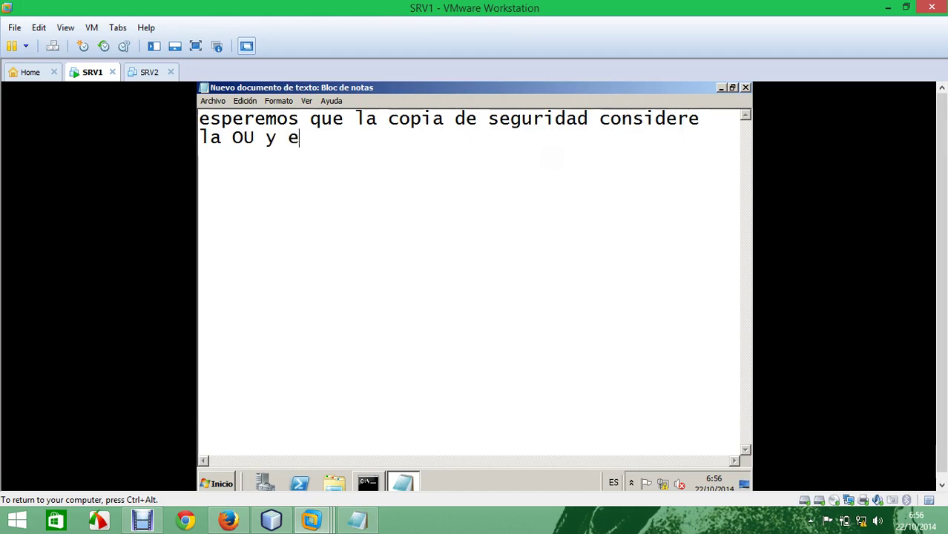
type("l usuario")
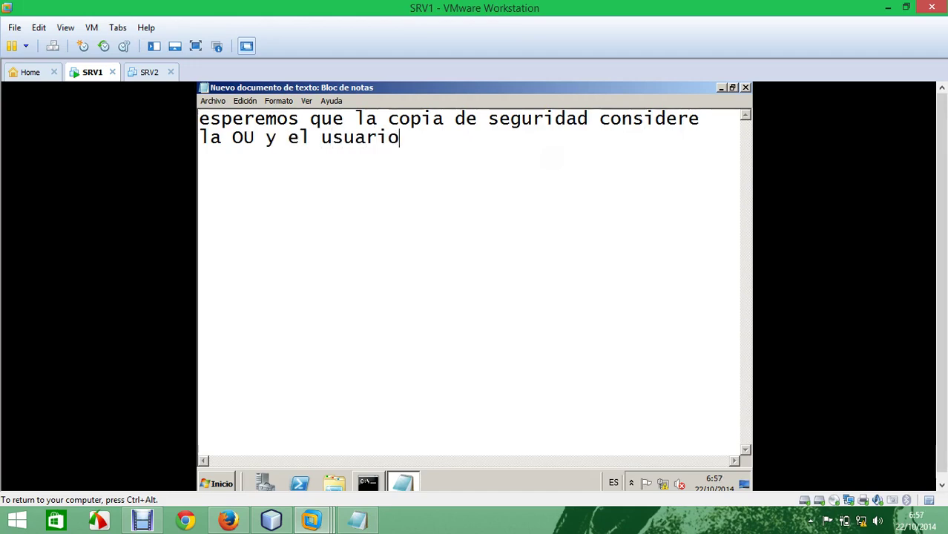
type(" que crea")
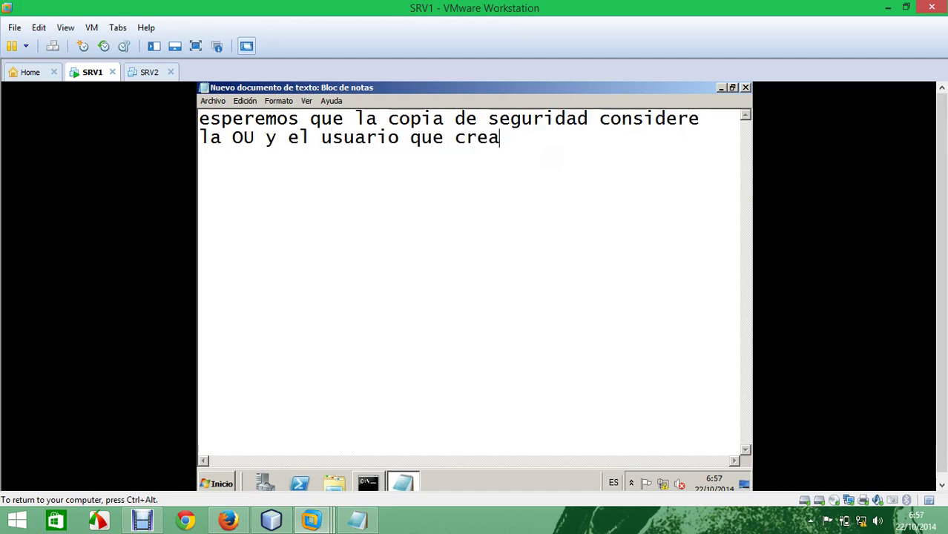
type("mos para ")
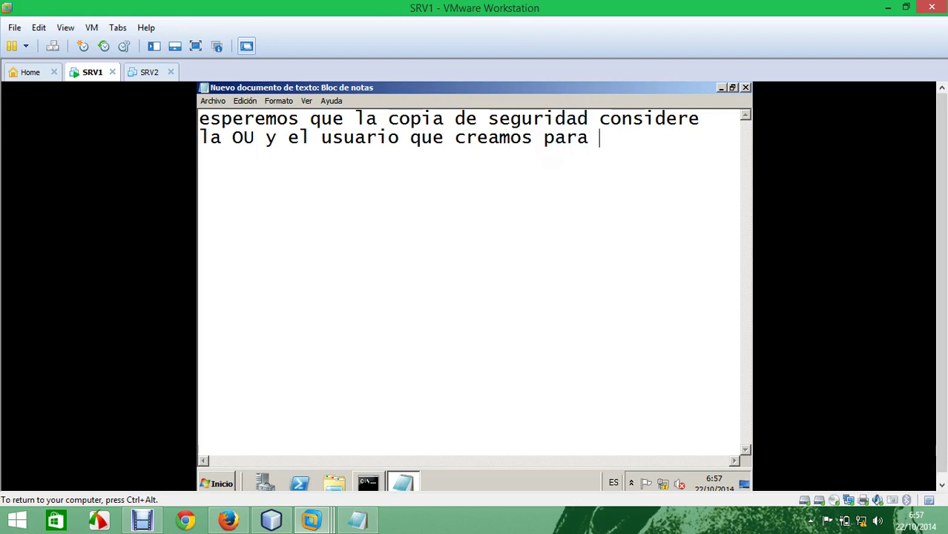
type("la elim")
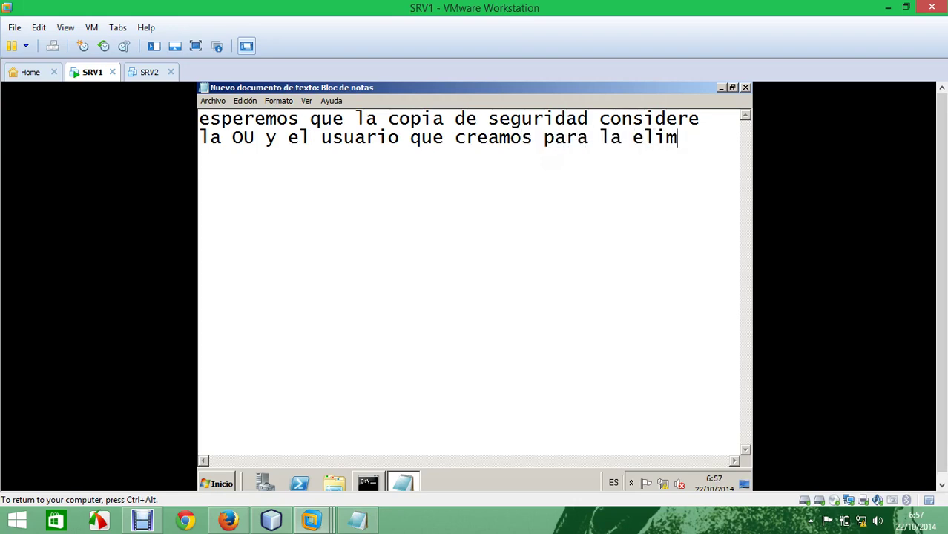
type("inacion")
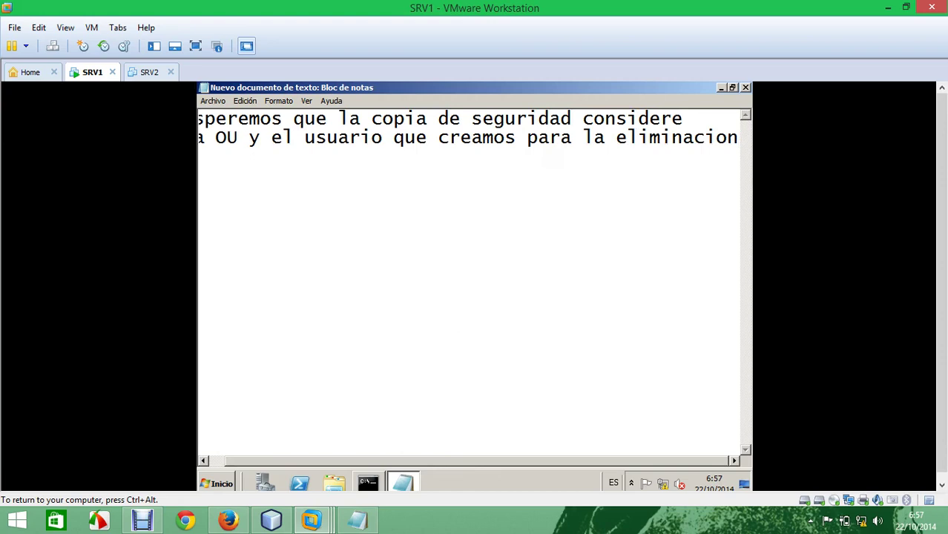
key("Return")
type("y rep")
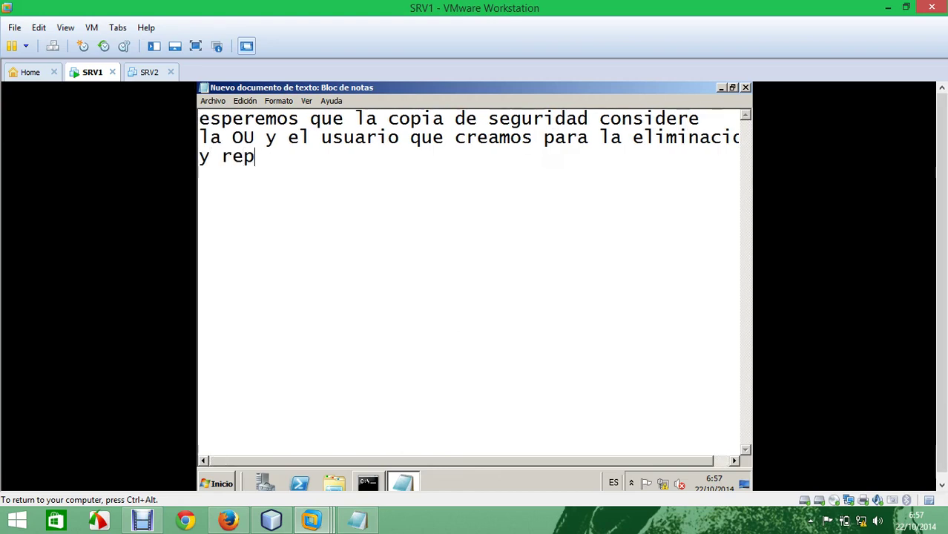
type("upe")
key("BackSpace")
key("BackSpace")
key("BackSpace")
key("BackSpace")
type("cuperaci")
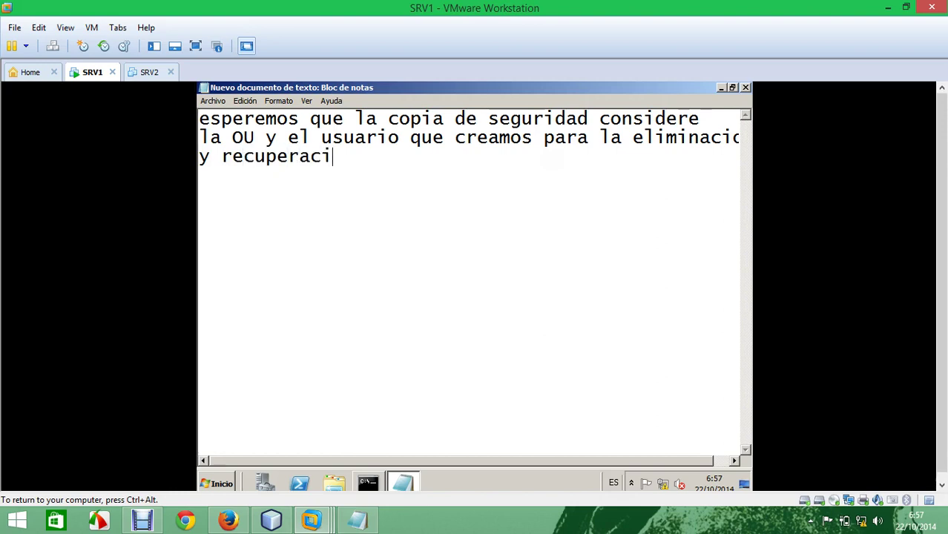
type("on mediant")
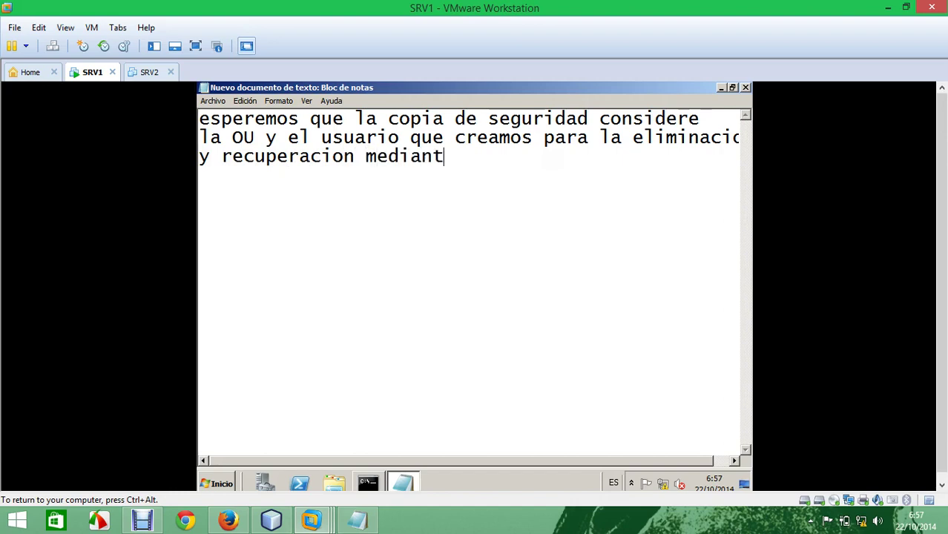
type("e el ba")
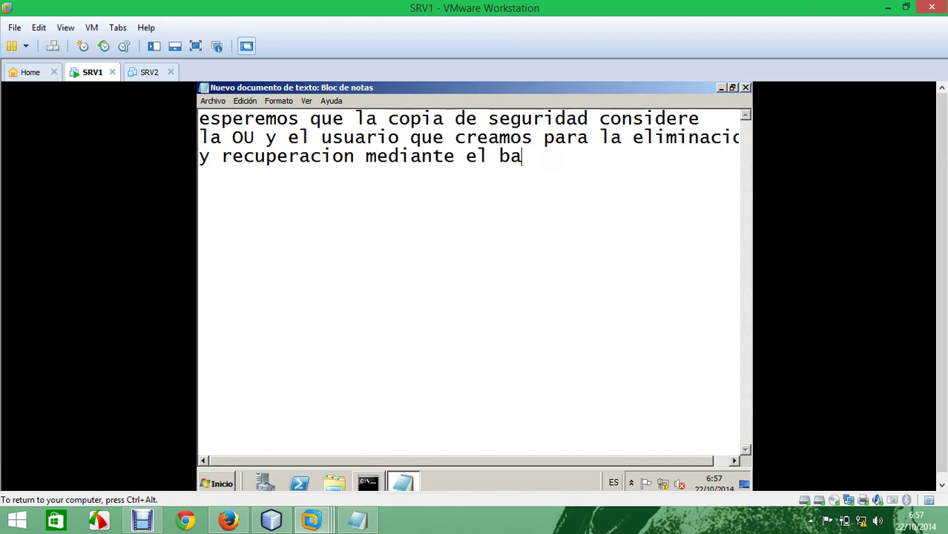
type("ckup")
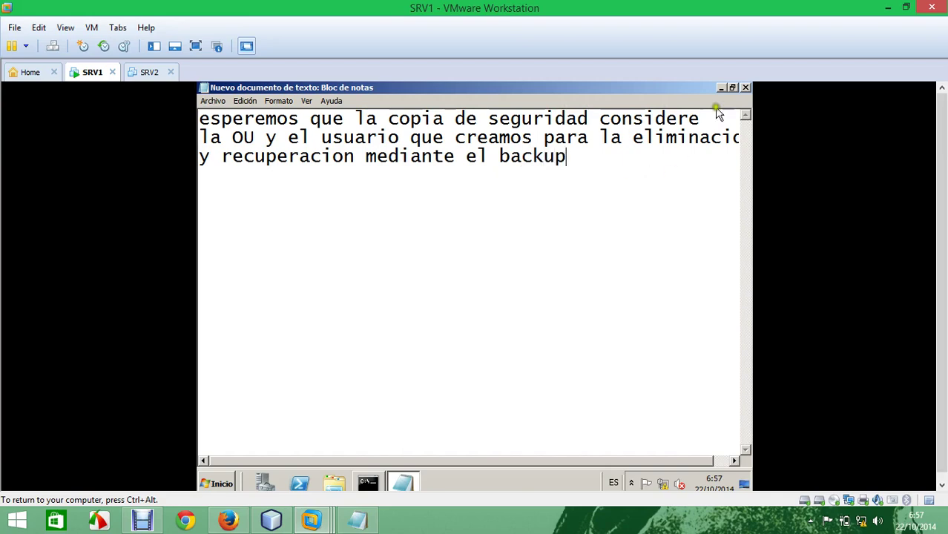
Step: Discard the unsaved note, then delete the redes OU and its subtree in Active Directory Users and Computers
left_click(745, 87)
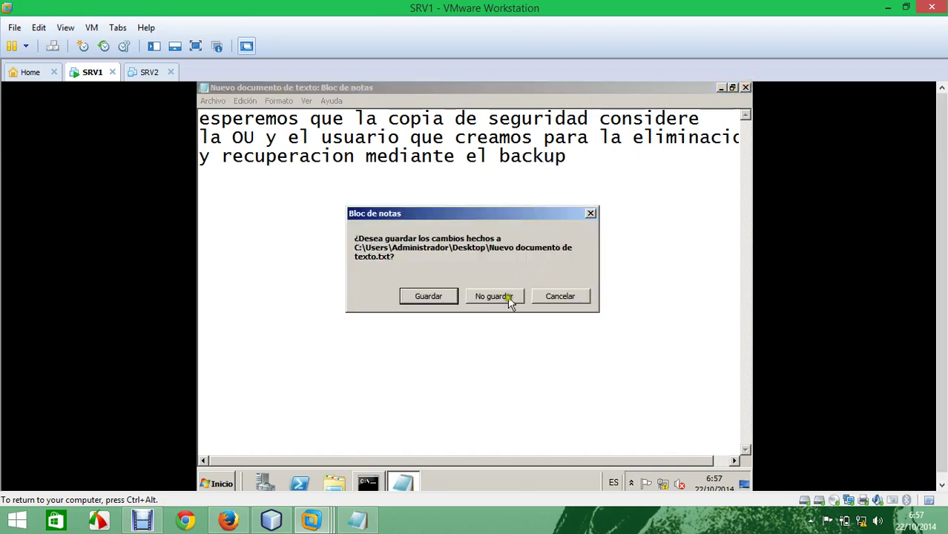
left_click(507, 297)
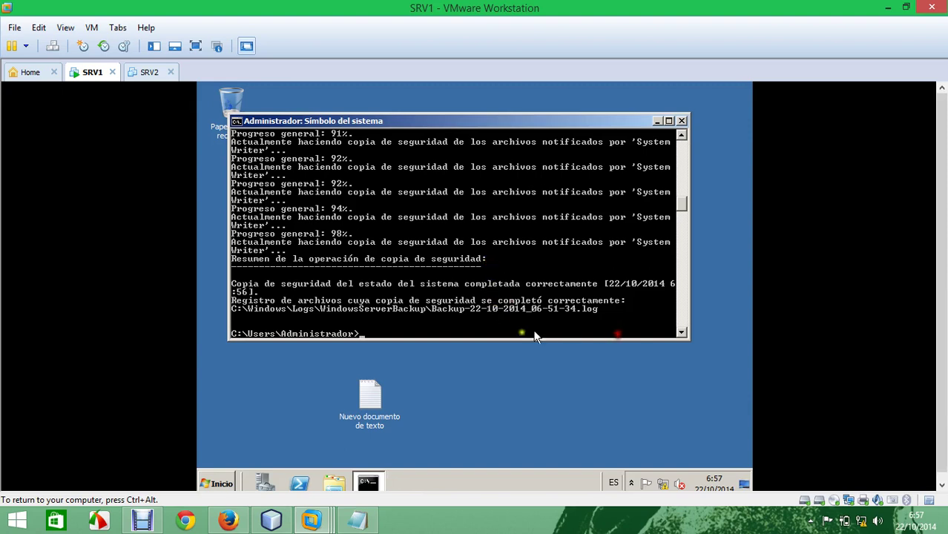
left_click(218, 483)
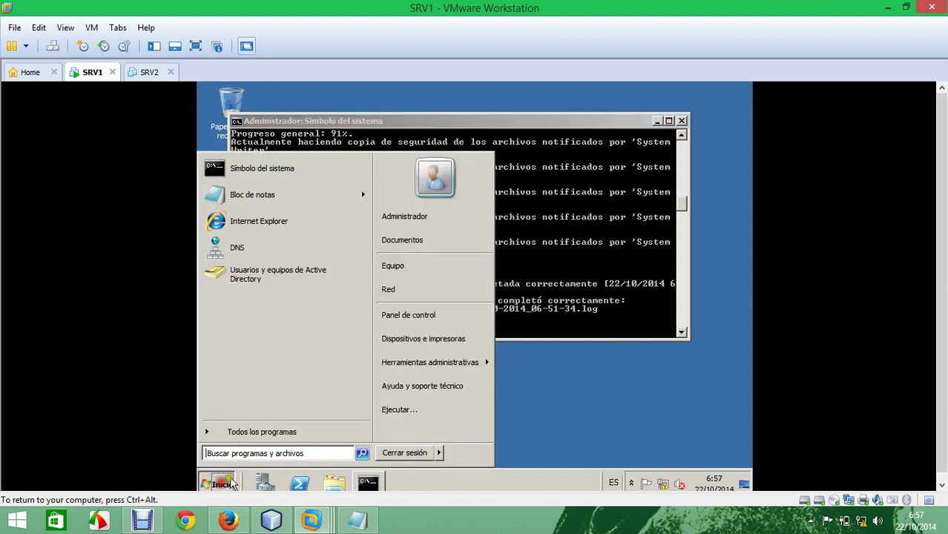
mouse_move(439, 372)
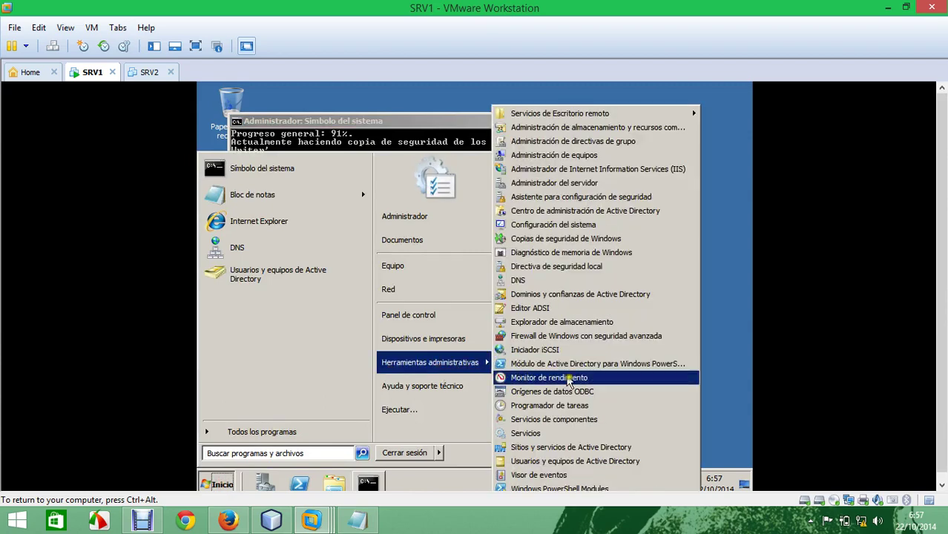
left_click(596, 467)
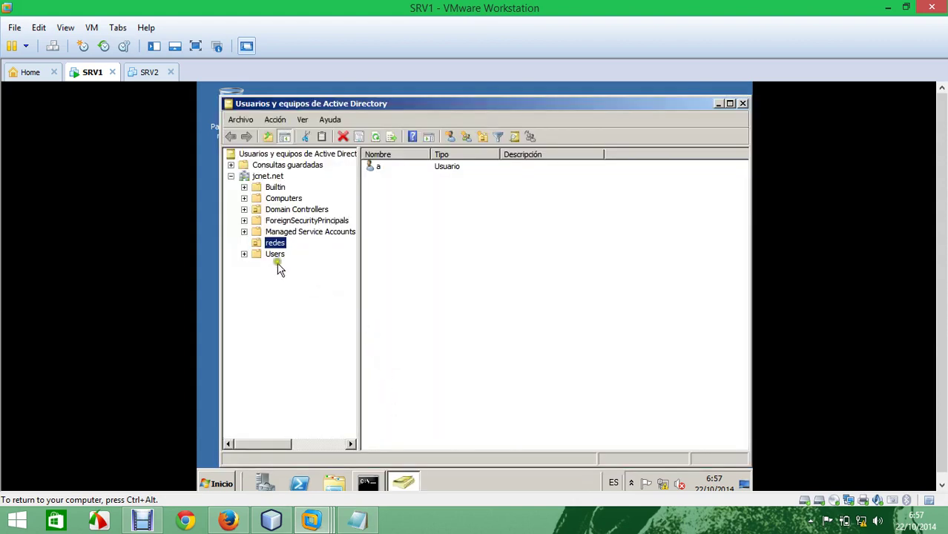
right_click(276, 244)
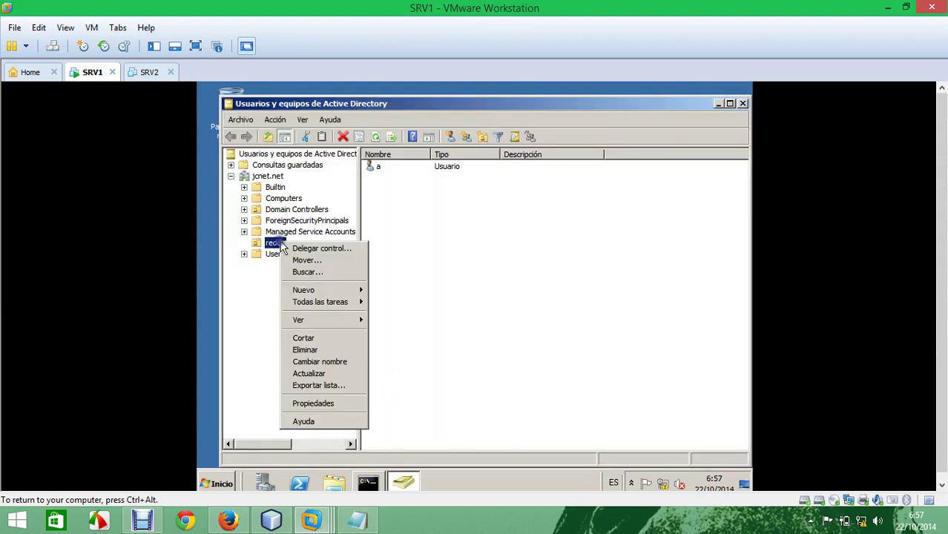
left_click(341, 349)
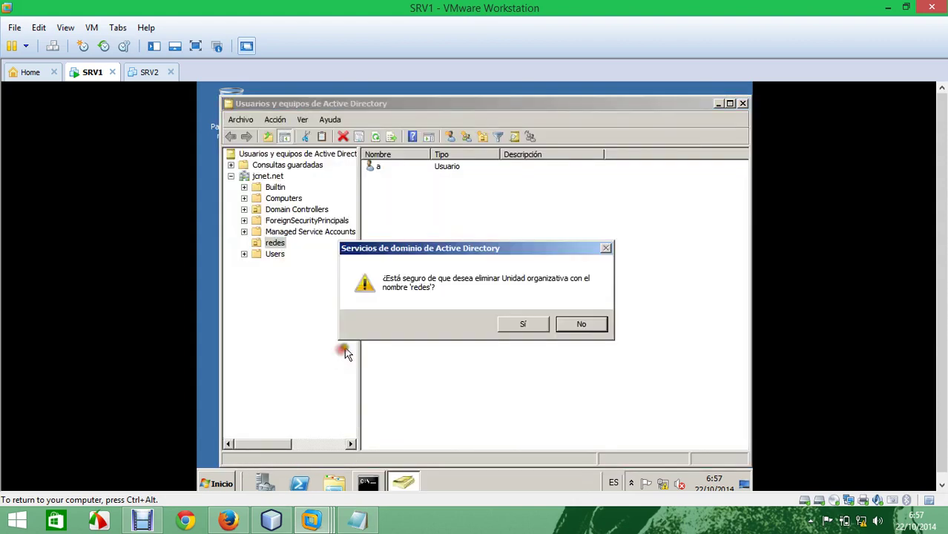
left_click(522, 326)
left_click(528, 329)
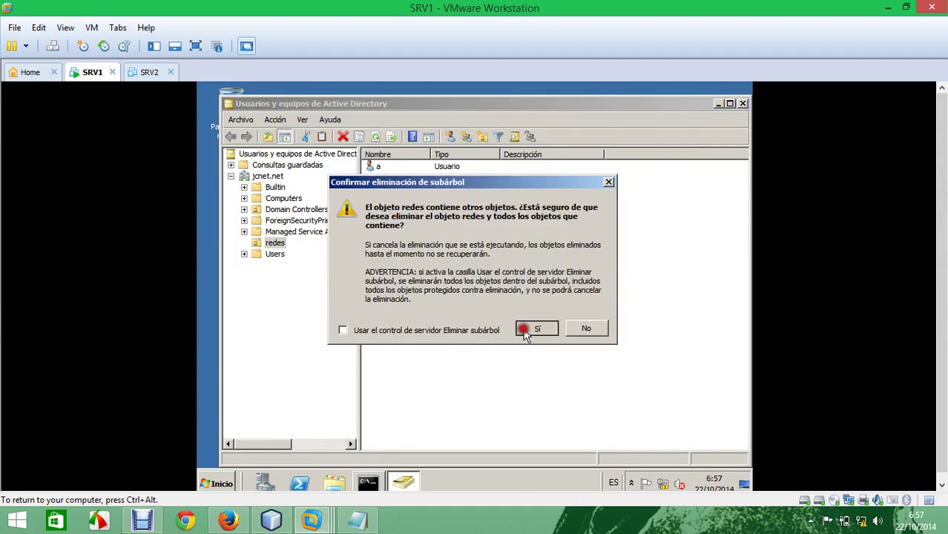
left_click(742, 103)
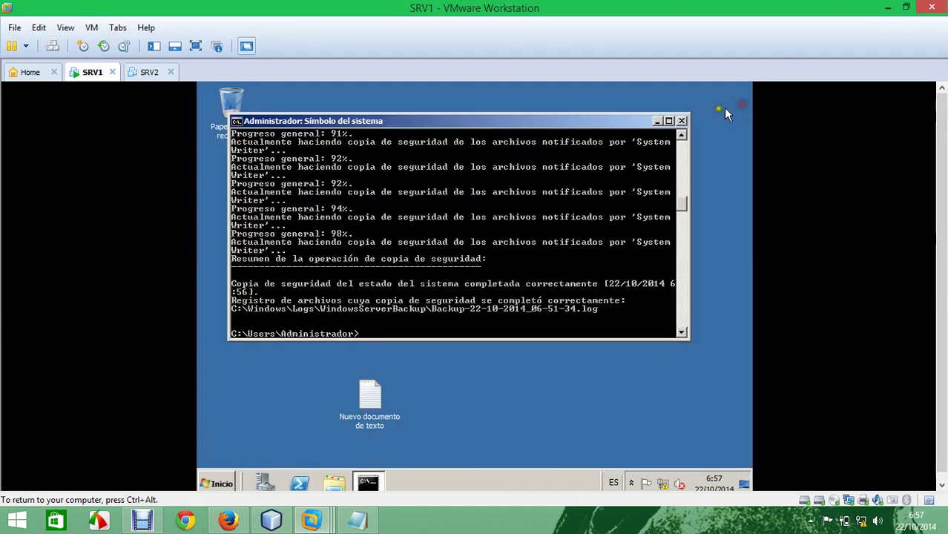
Step: Restart the Windows Server guest, entering 'a' as the shutdown comment
left_click(223, 483)
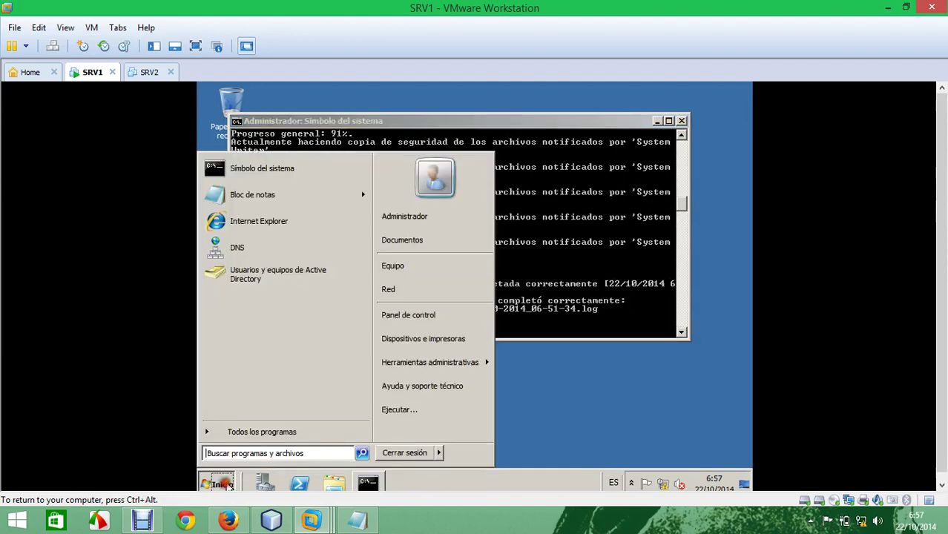
left_click(439, 452)
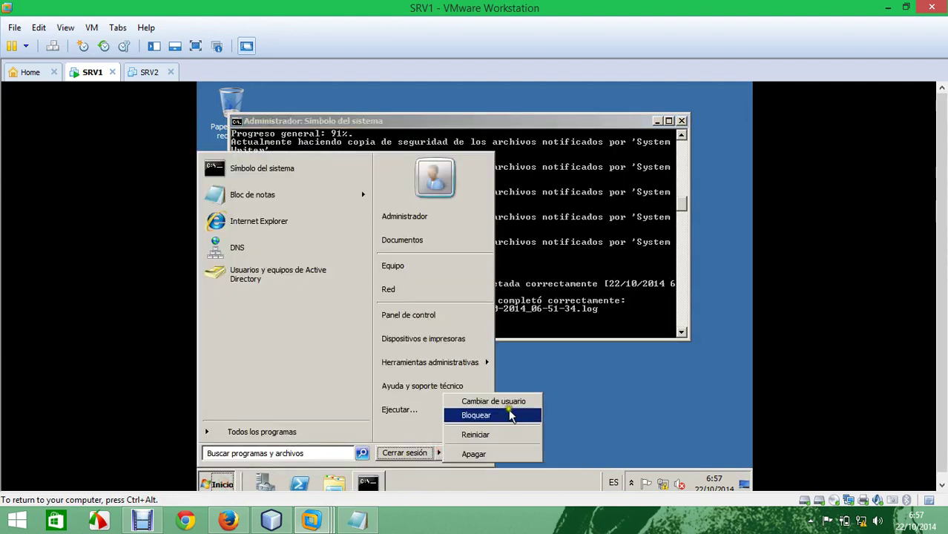
left_click(502, 435)
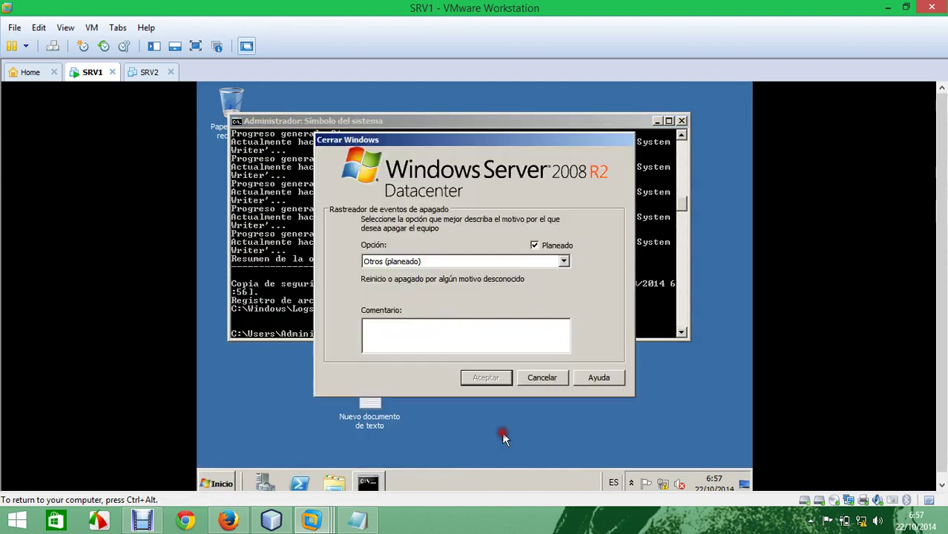
left_click(502, 337)
type("a")
left_click(487, 378)
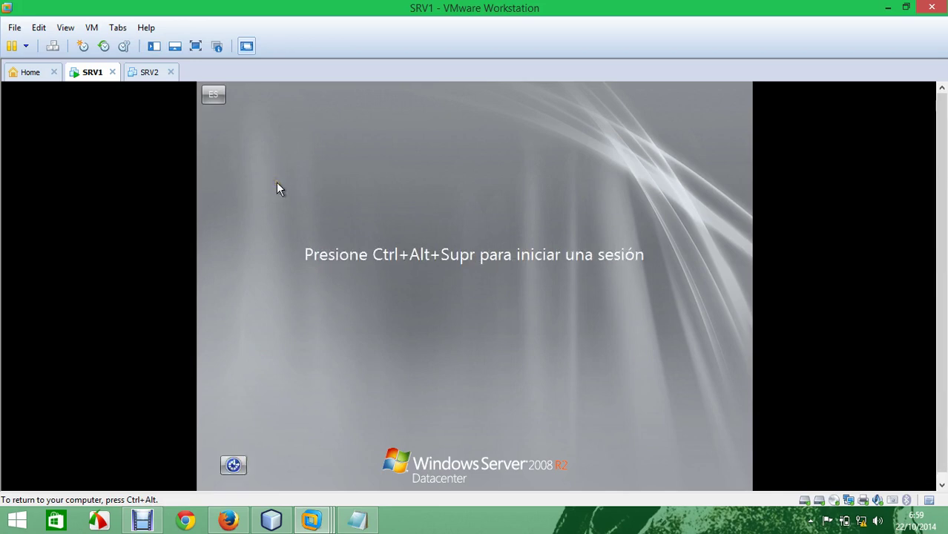
Step: Sign in to SRV1 as the domain administrator with the account password
left_click(52, 46)
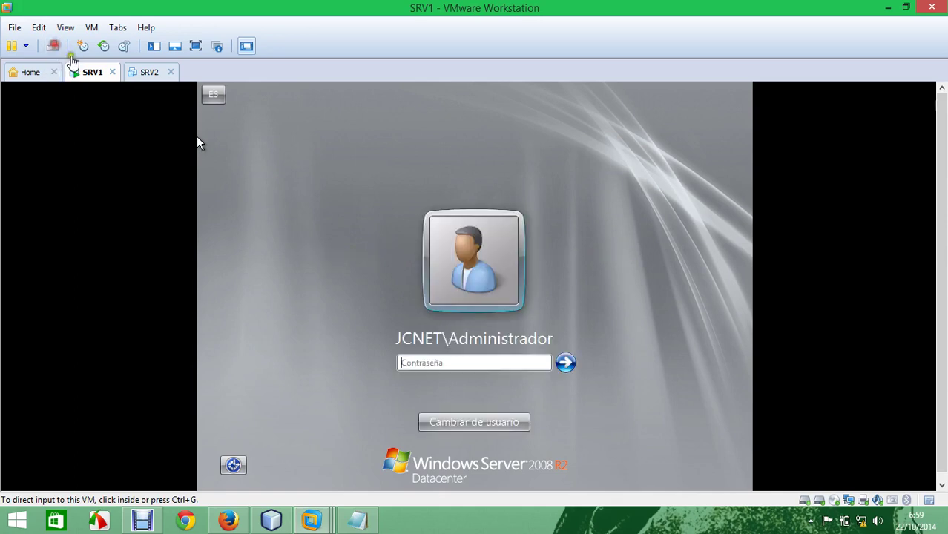
left_click(198, 143)
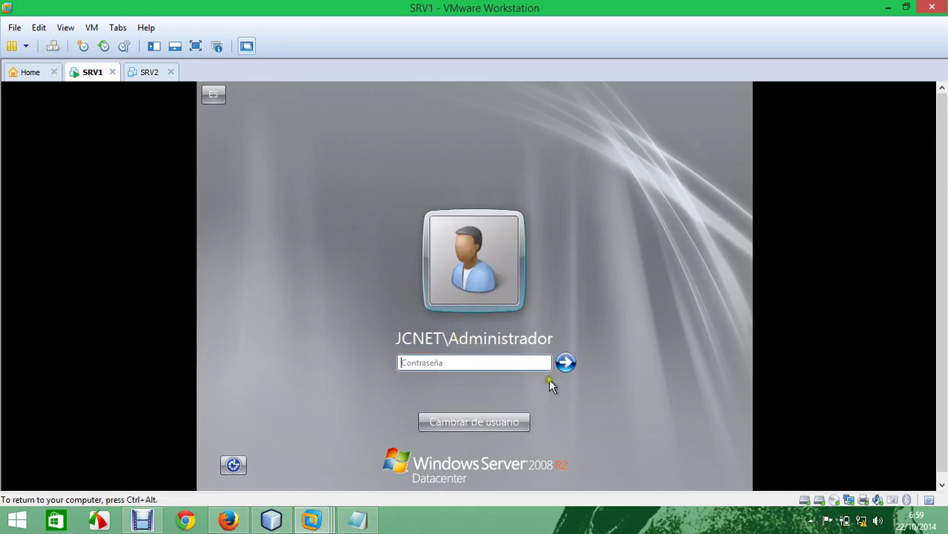
left_click(517, 363)
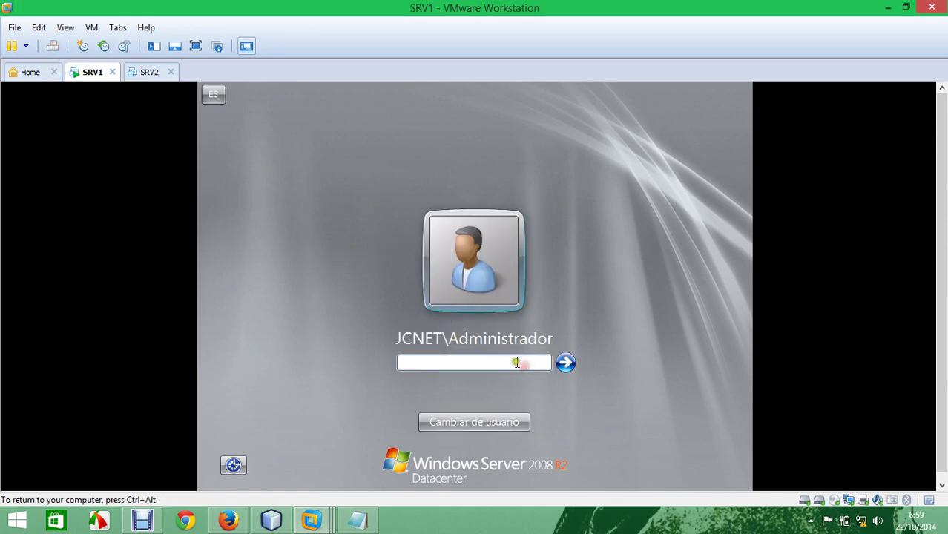
type("abcdefgh")
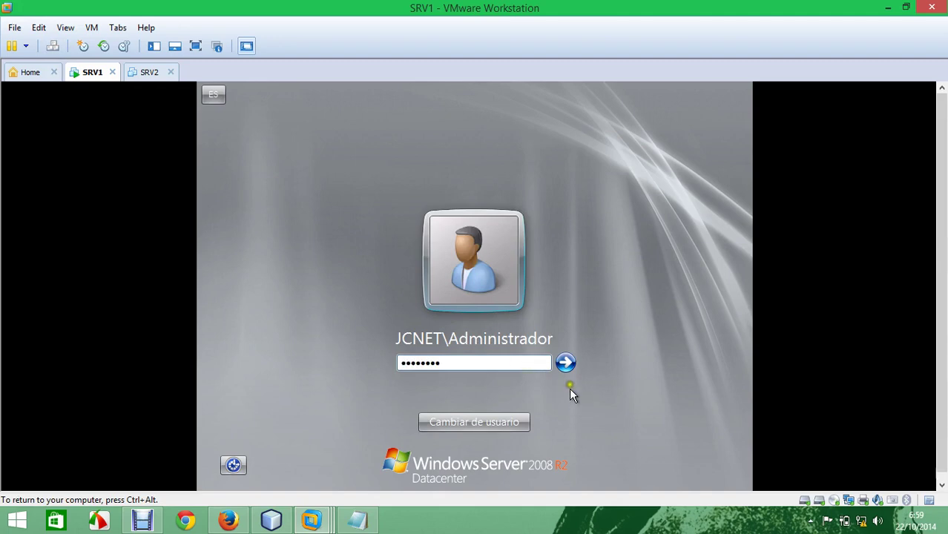
left_click(565, 362)
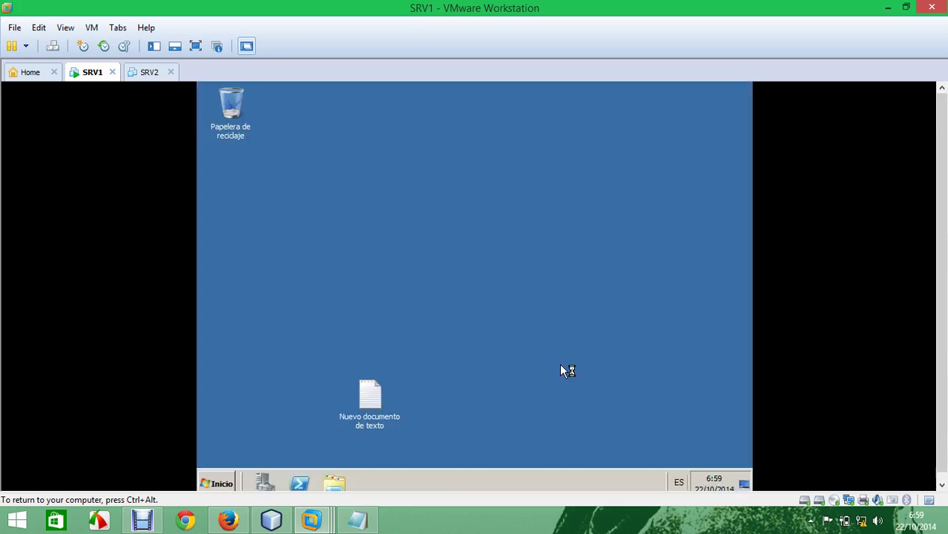
Step: Restart the server from the Start menu and confirm the shutdown dialog
left_click(217, 483)
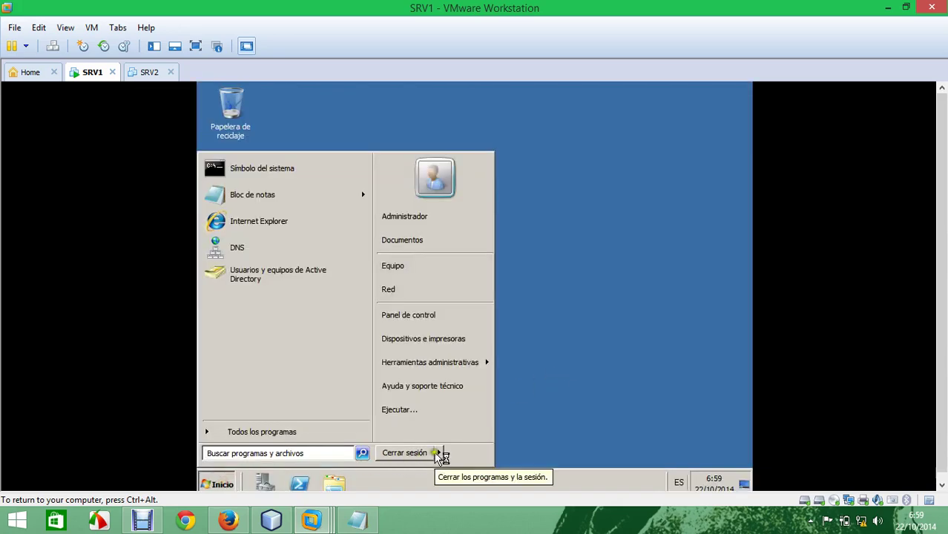
left_click(443, 452)
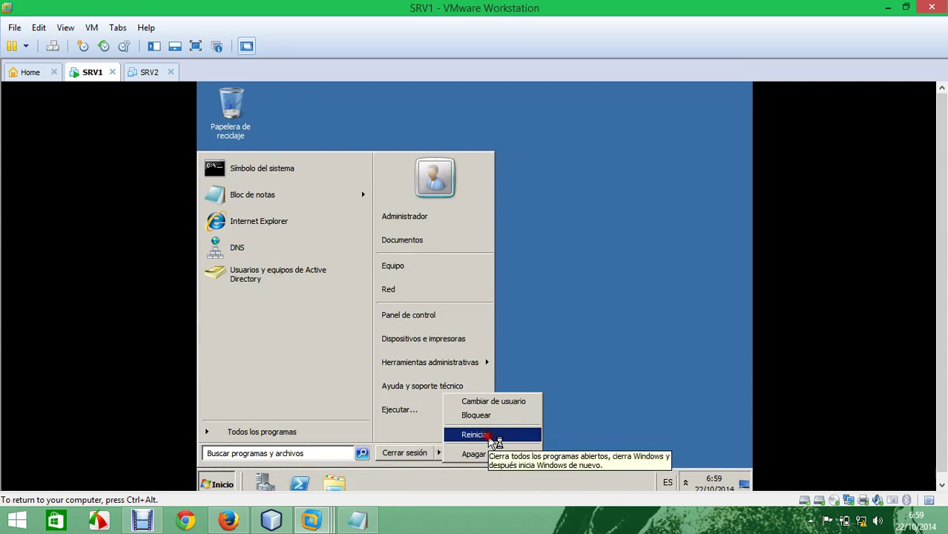
left_click(474, 435)
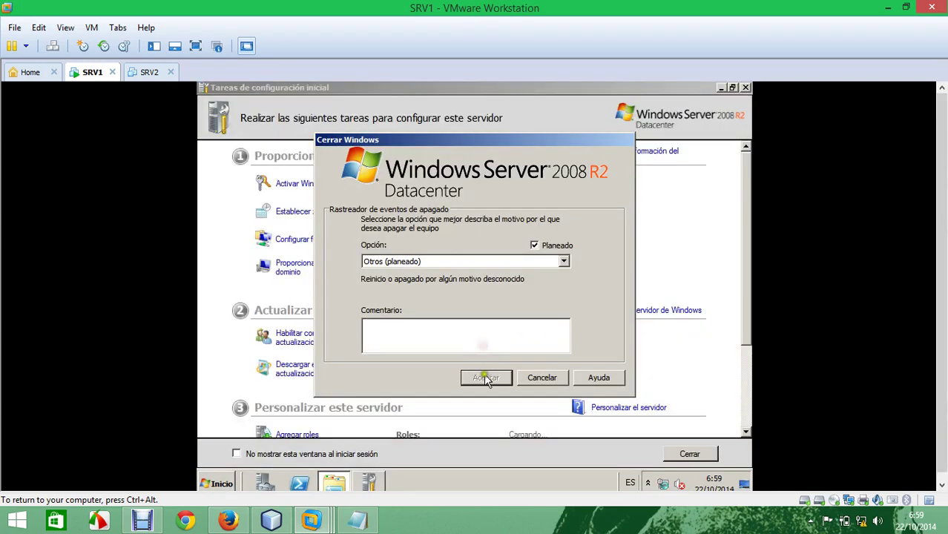
left_click(486, 378)
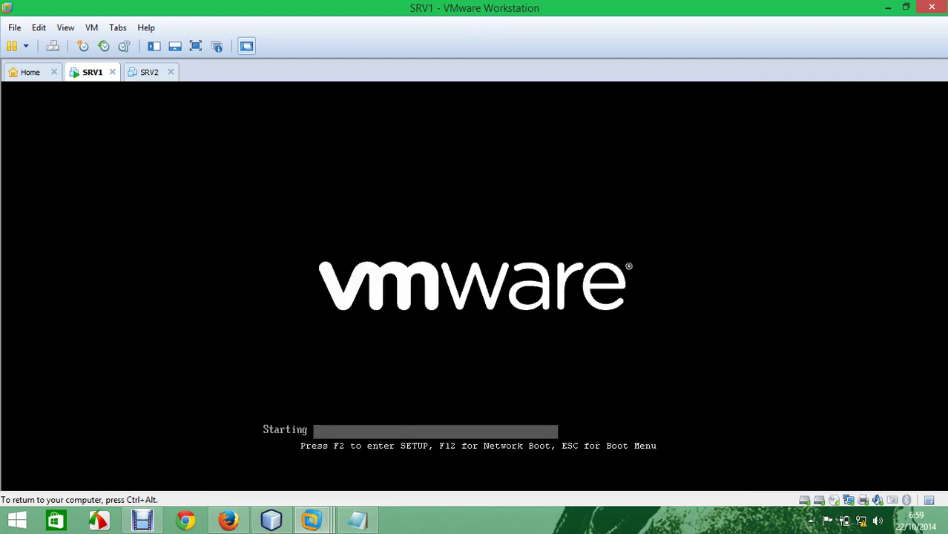
Step: Choose Directory Services Restore Mode from the F8 advanced boot options menu
key("F8")
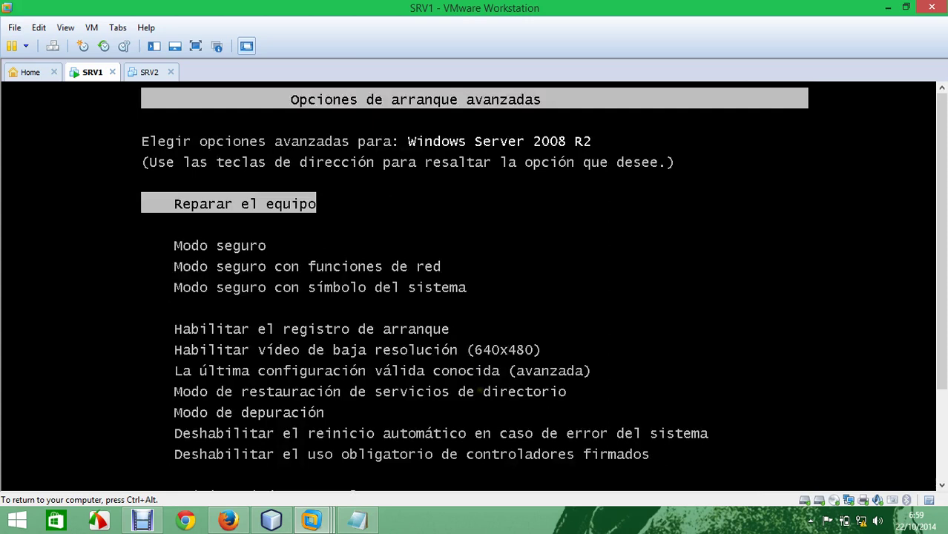
key("Down")
key("Down")
key("Down")
key("Down")
key("Down")
key("Down")
key("Down")
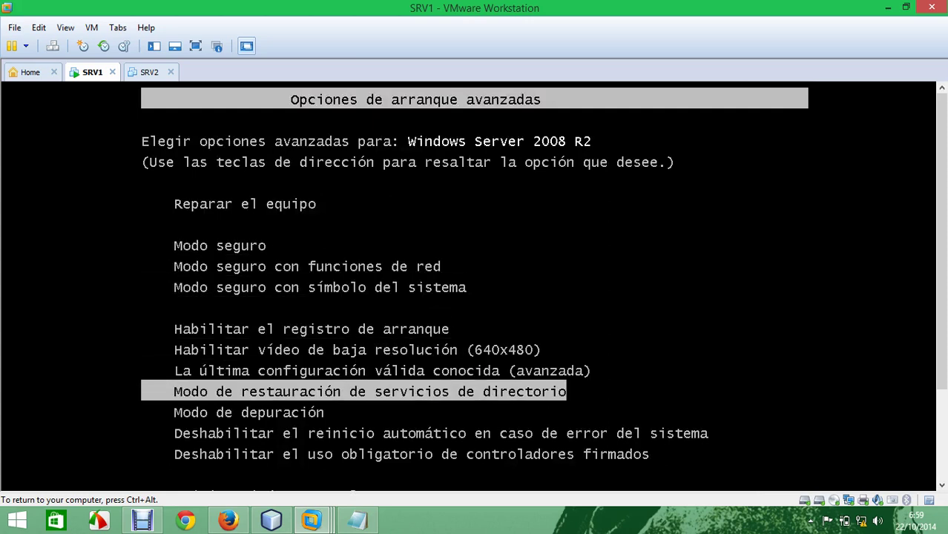
key("Return")
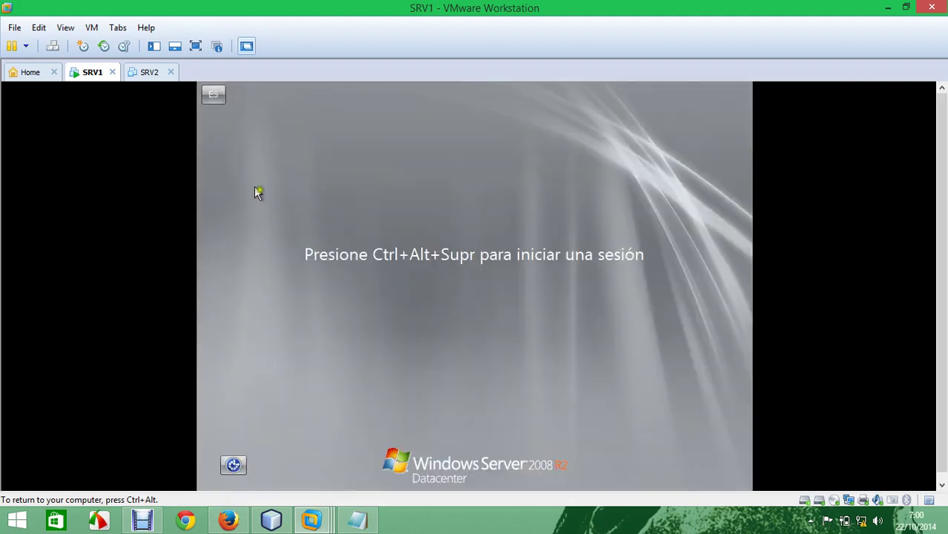
Step: Try the domain administrator logon and dismiss the no-logon-servers error
left_click(52, 46)
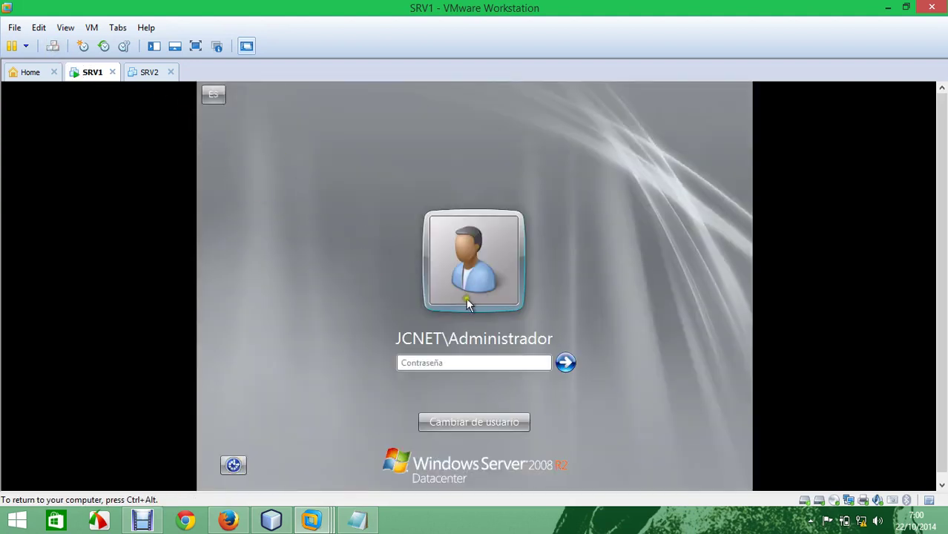
type("********")
key("Return")
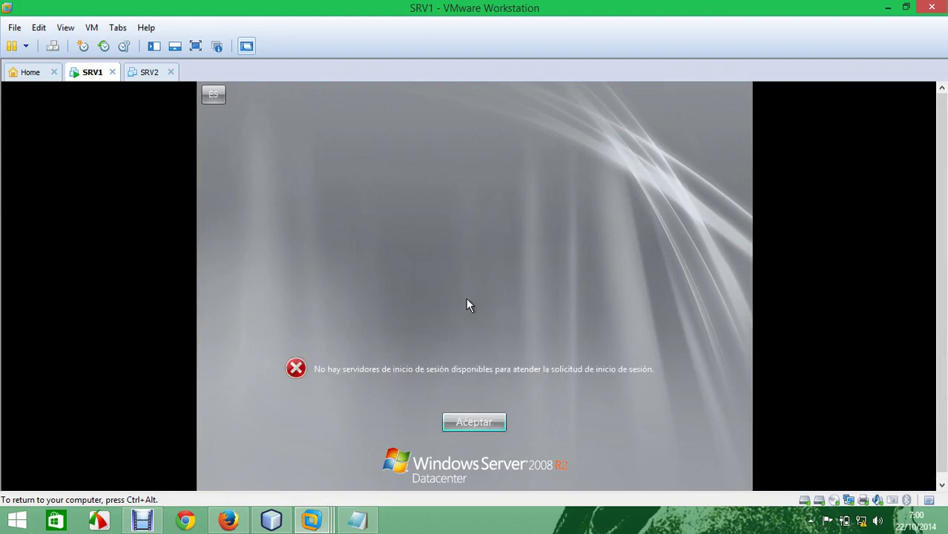
left_click(480, 428)
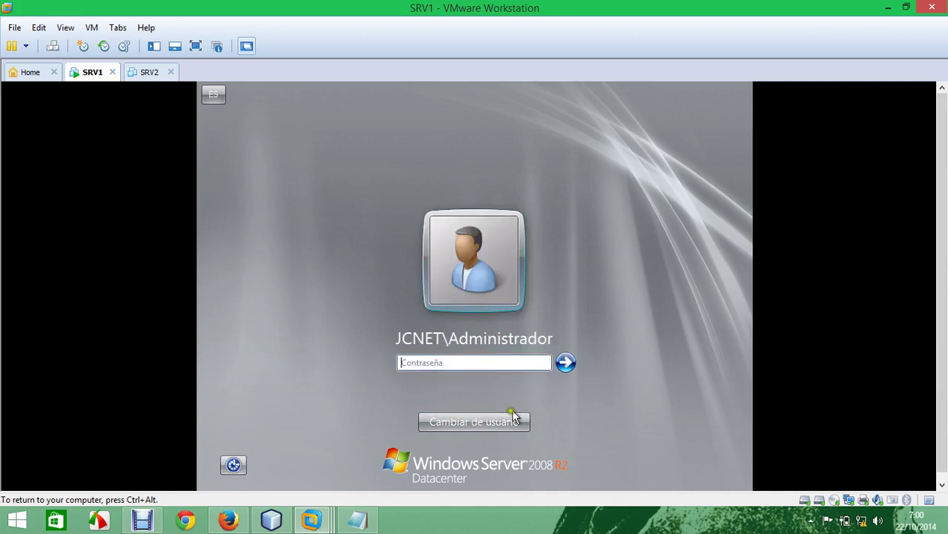
Step: Sign in as Other User with the local account 'administrador' and its password
left_click(516, 419)
left_click(529, 363)
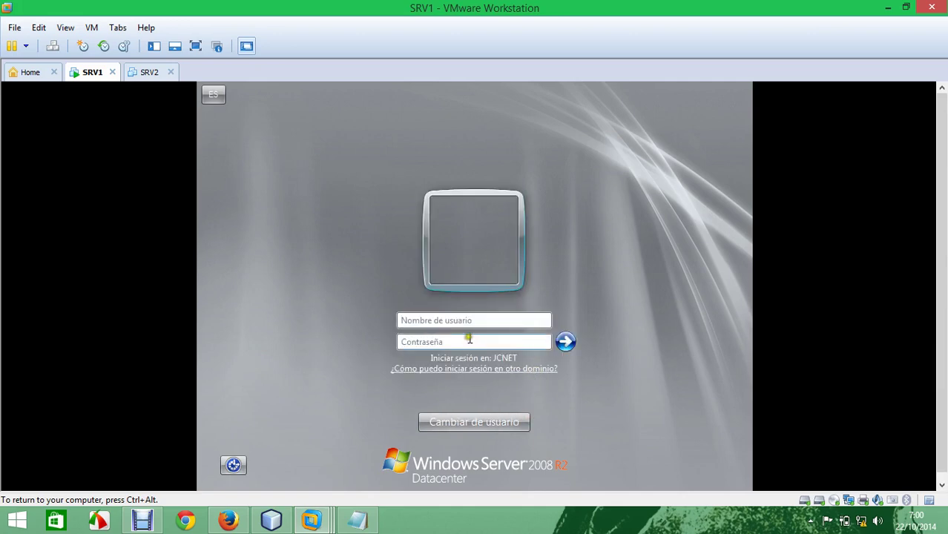
left_click(454, 320)
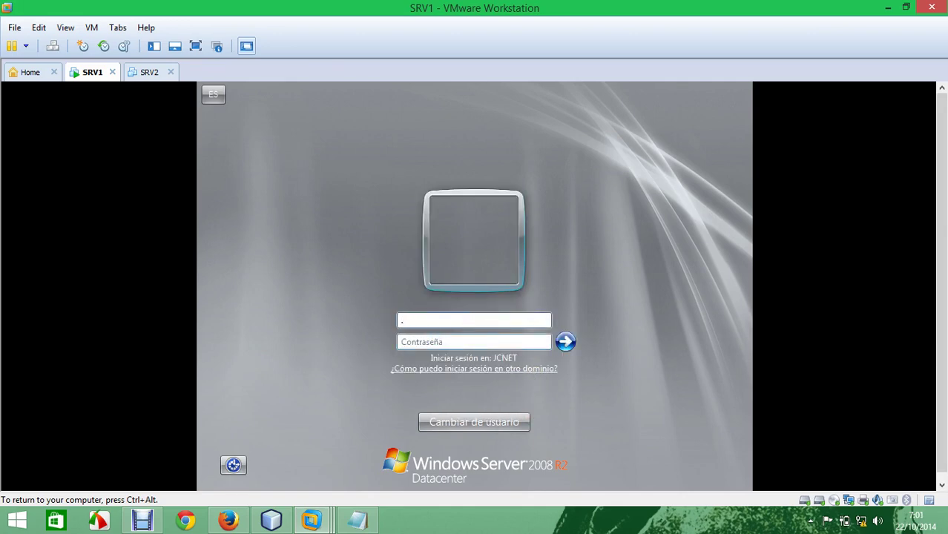
type(".\\con")
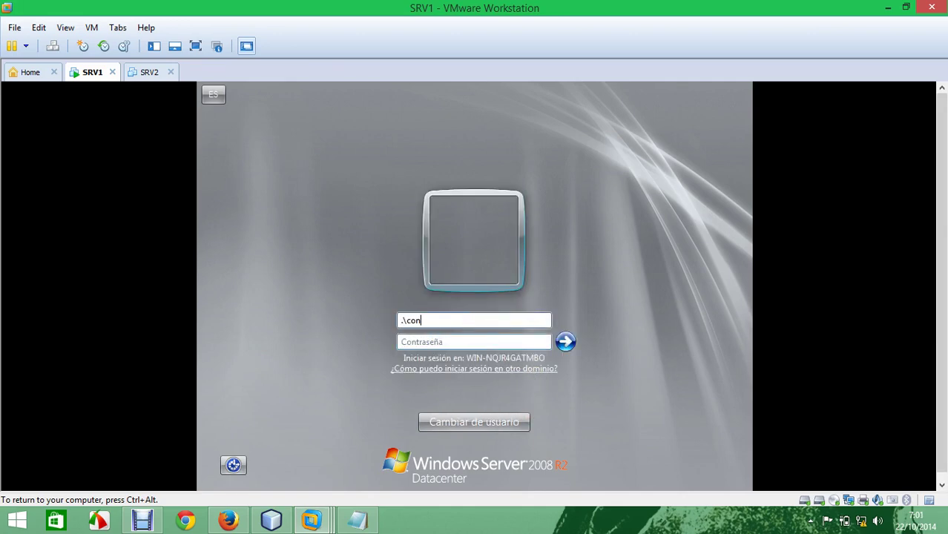
type("figure")
key("Tab")
left_click(464, 322)
key("BackSpace")
key("BackSpace")
key("BackSpace")
key("BackSpace")
key("BackSpace")
key("BackSpace")
key("BackSpace")
key("BackSpace")
key("BackSpace")
type("administrador")
key("Tab")
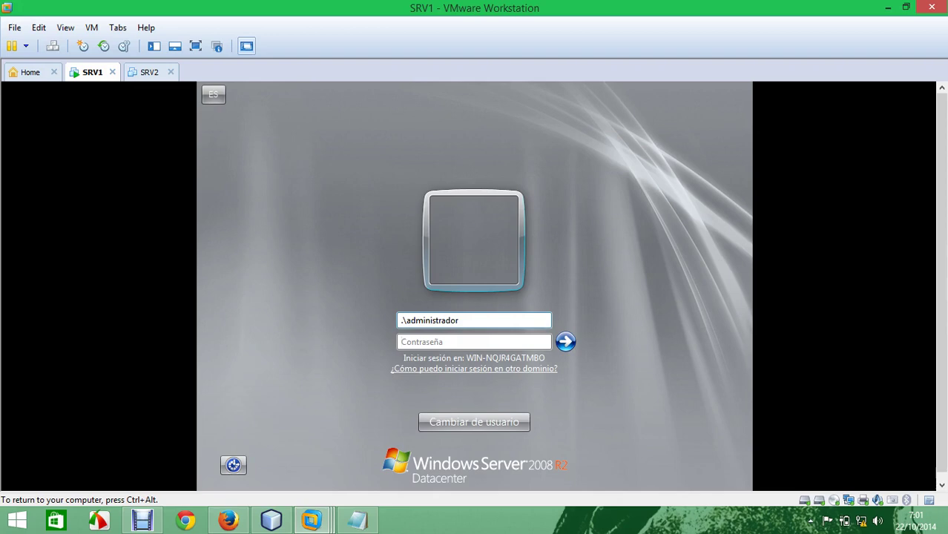
type("P@ssw0rd")
key("Return")
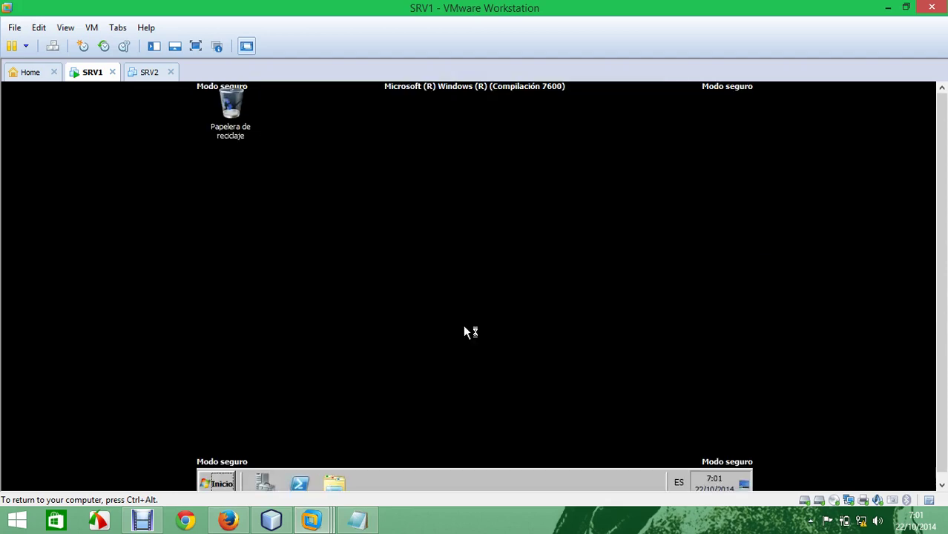
Step: Open a command prompt as administrator on the guest
left_click(218, 483)
right_click(272, 173)
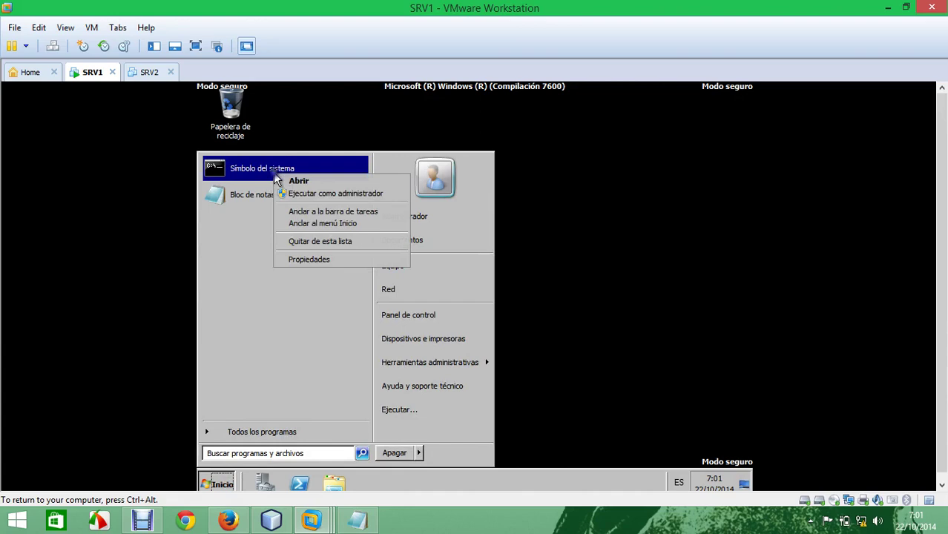
left_click(320, 194)
Step: Copy 'wbadmin get versions' from the notes, paste it into the prompt and run it
key("ctrl+alt")
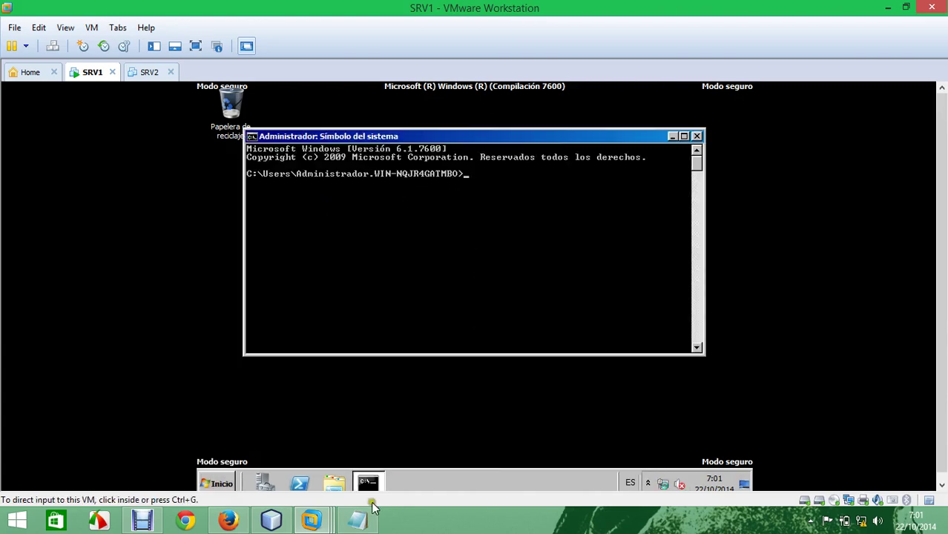
left_click(357, 520)
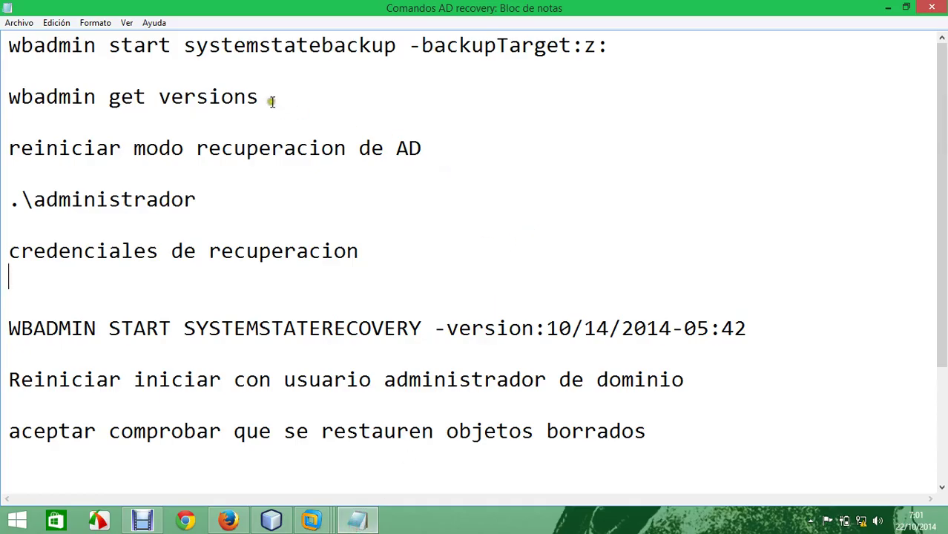
left_click_drag(265, 97, 11, 97)
right_click(92, 92)
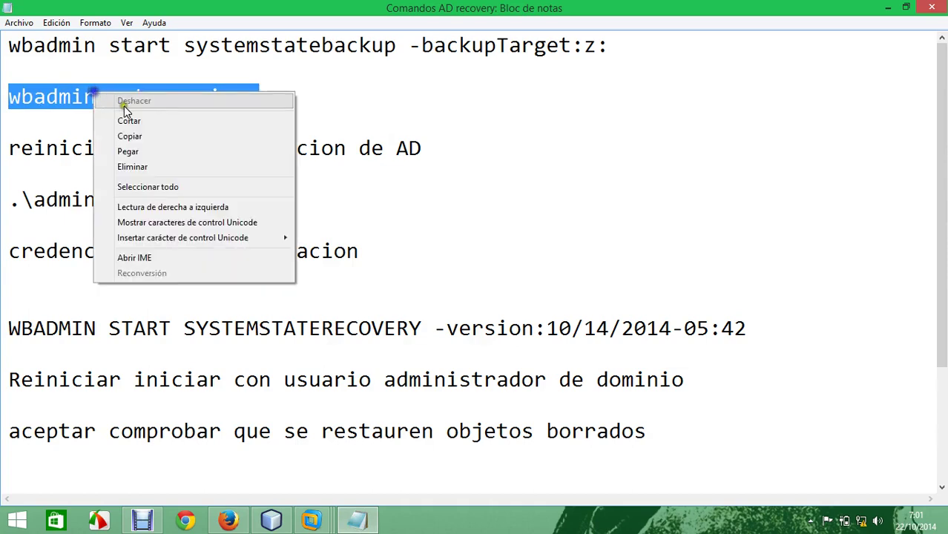
left_click(155, 138)
mouse_move(311, 519)
left_click(301, 470)
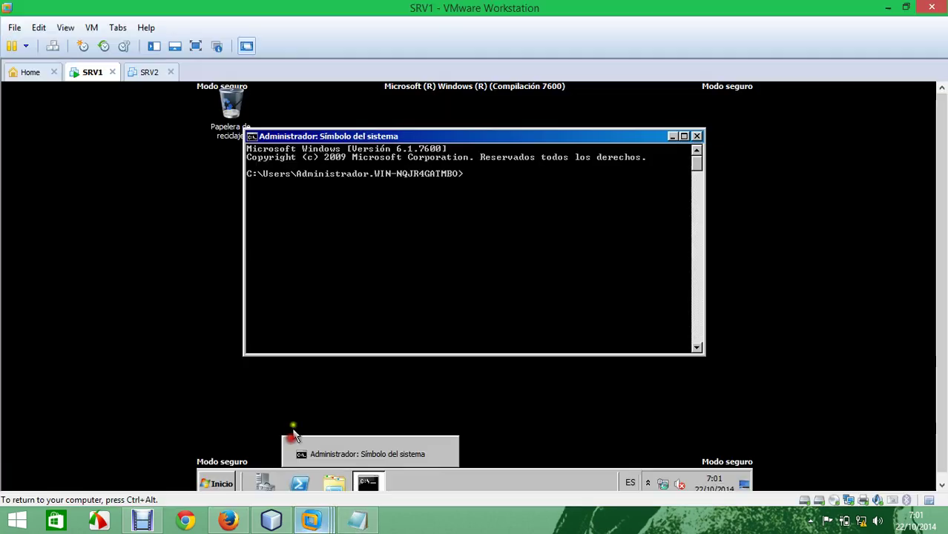
left_click(39, 28)
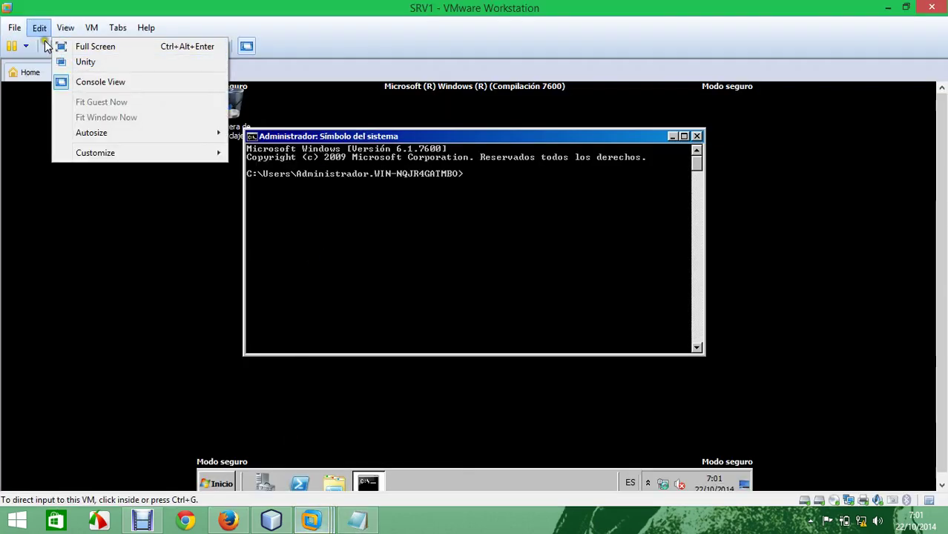
left_click(53, 76)
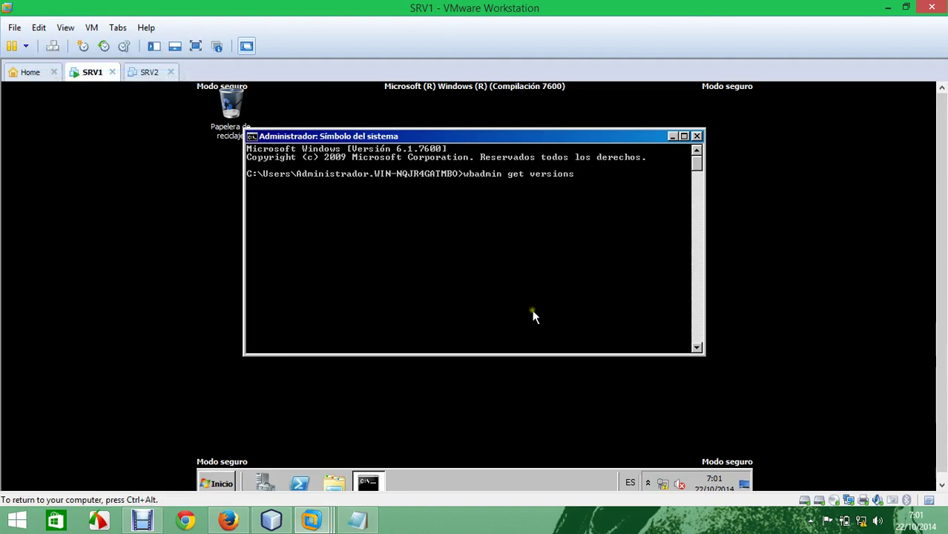
key("Return")
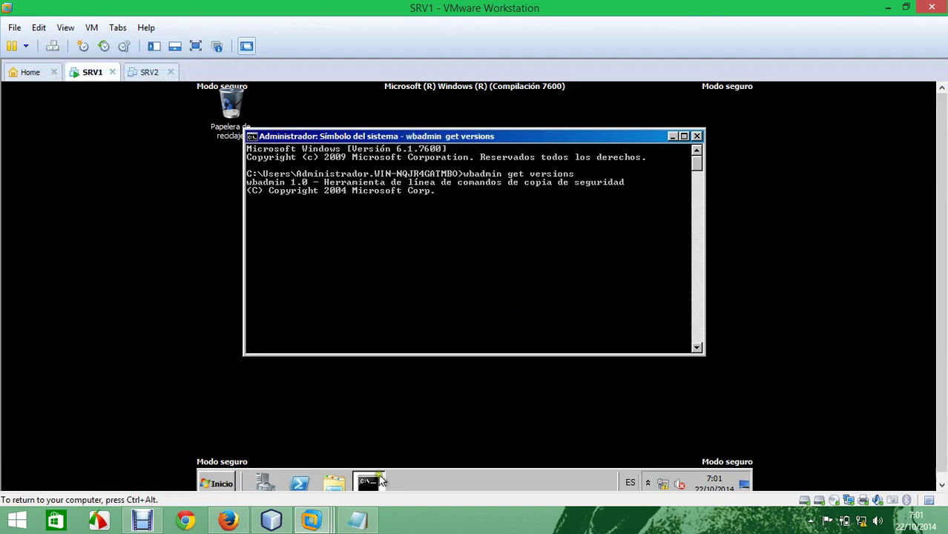
Step: Copy the WBADMIN START SYSTEMSTATERECOVERY -version command from the Notepad notes
left_click(359, 525)
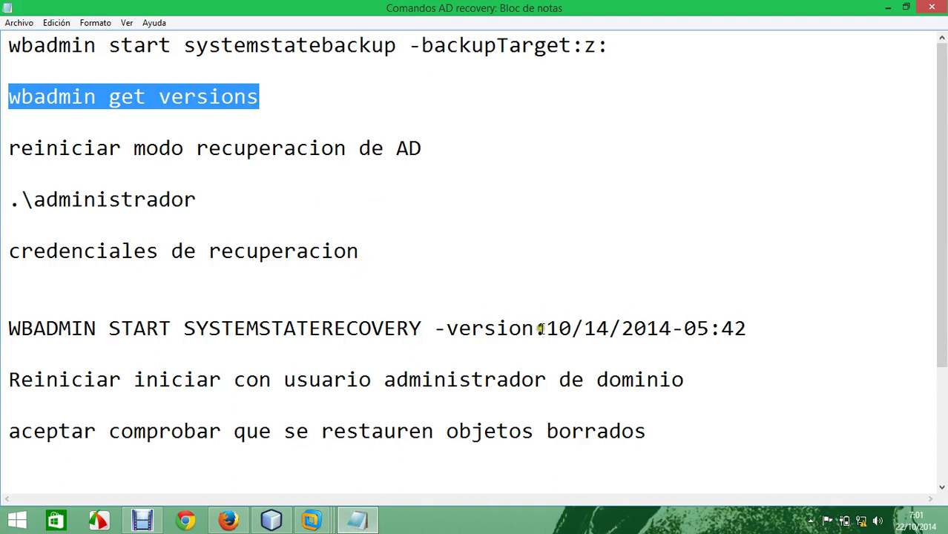
left_click_drag(546, 329, 328, 328)
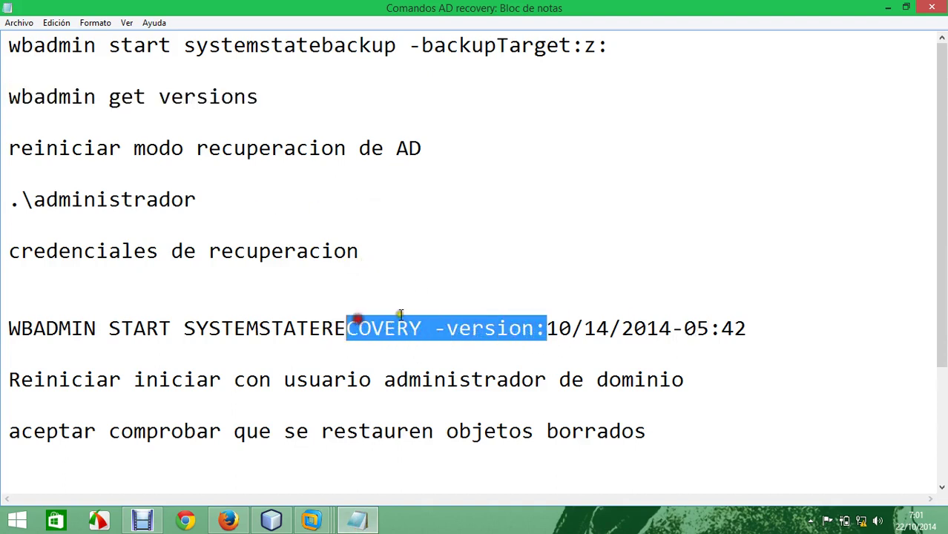
left_click_drag(536, 328, 9, 326)
right_click(39, 320)
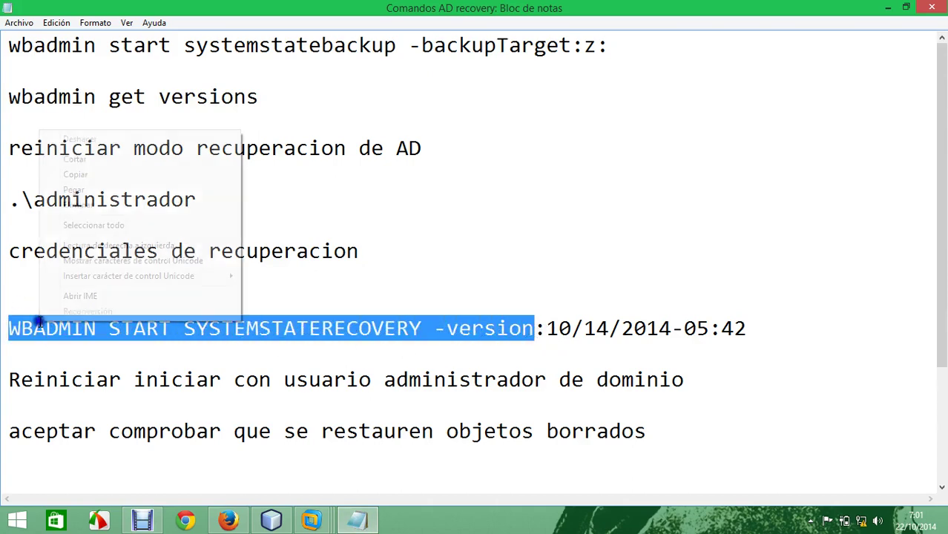
left_click(110, 177)
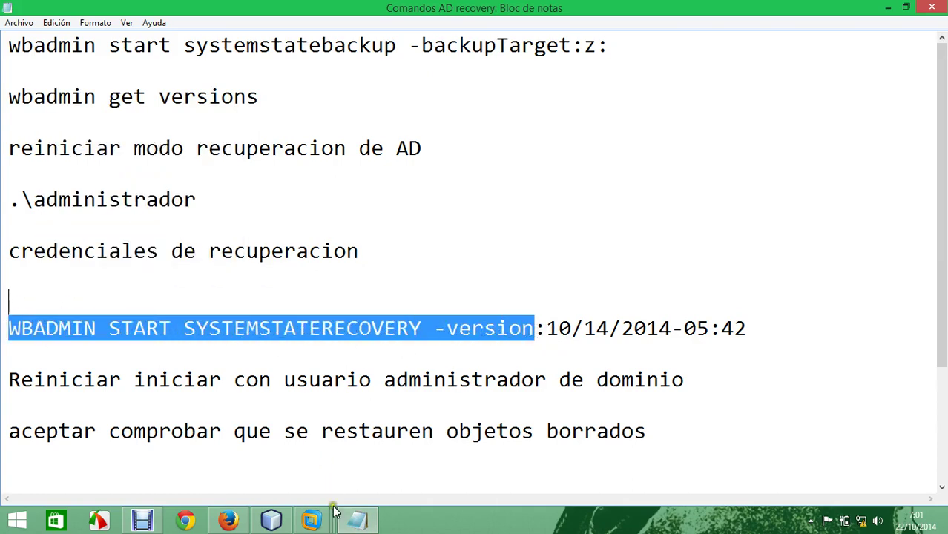
left_click(457, 330)
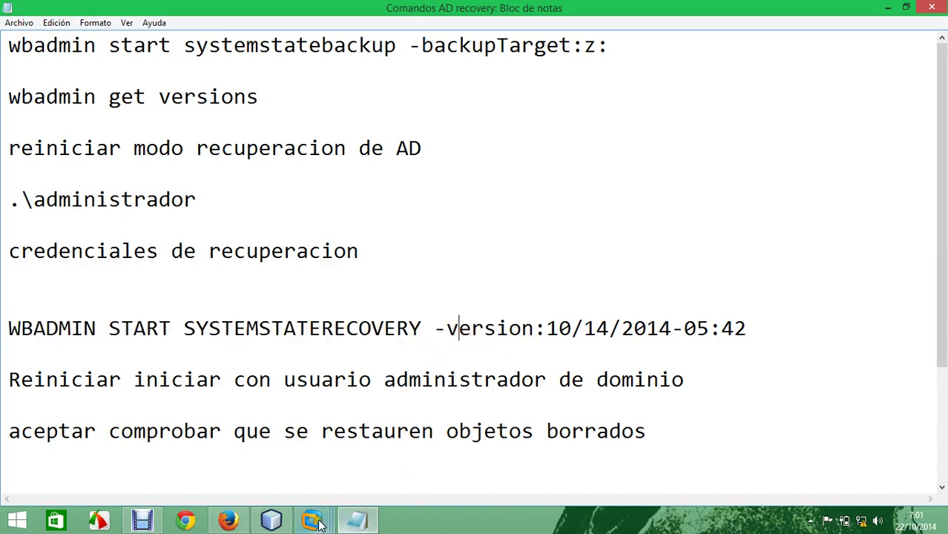
Step: Paste the command into SRV1's command prompt through VMware's Edit menu
mouse_move(311, 519)
left_click(317, 439)
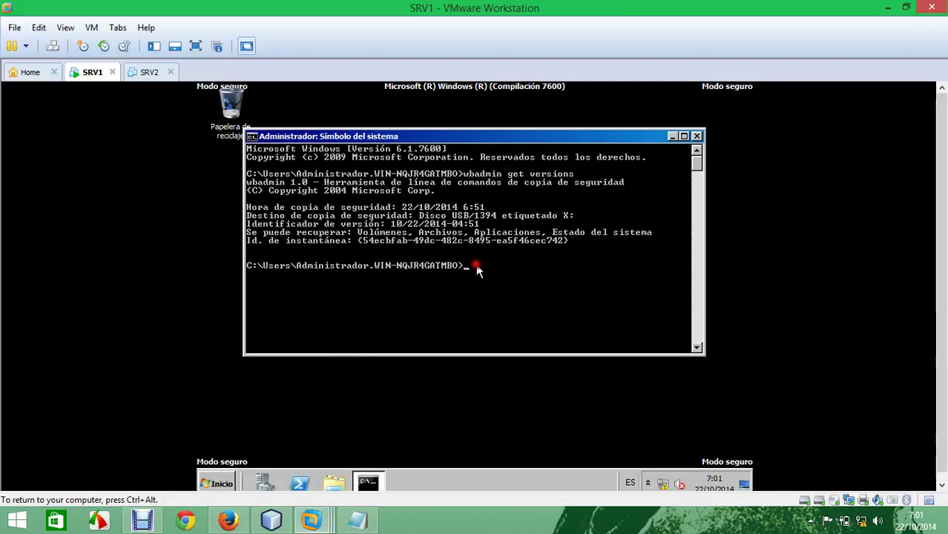
key("ctrl+alt")
left_click(38, 28)
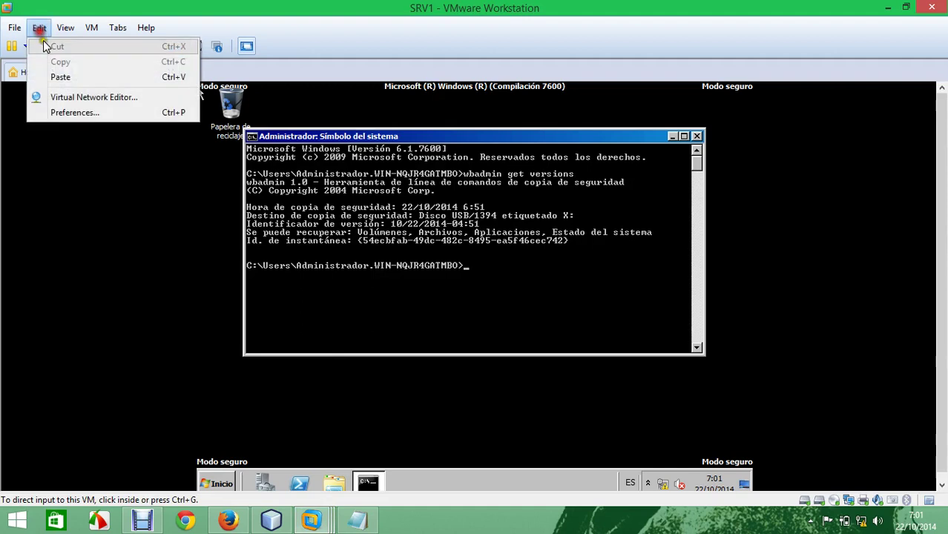
left_click(65, 77)
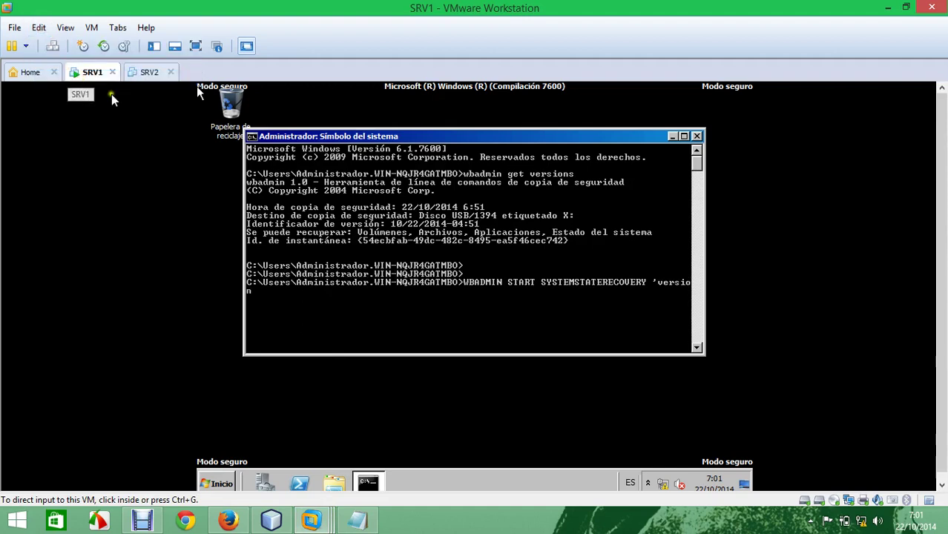
left_click(460, 299)
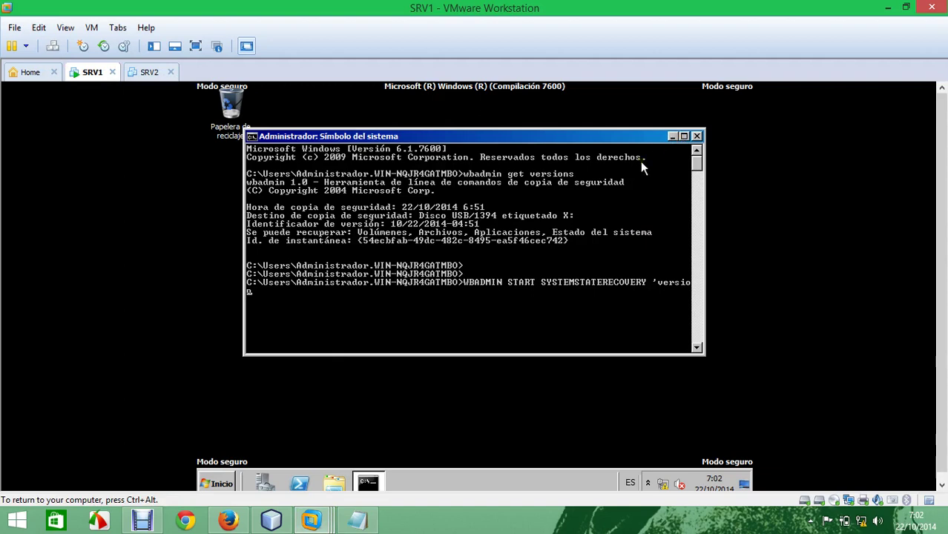
Step: Fix the hyphen before 'version' and append ':' to the recovery command
key("Left")
key("Left")
key("Left")
key("Left")
key("Left")
key("Left")
key("Left")
key("BackSpace")
type("-")
key("Right")
key("End")
type(":")
Step: Copy version 10/22/2014-04:51 from the console, paste it after -version: and run the command
right_click(429, 242)
left_click(449, 247)
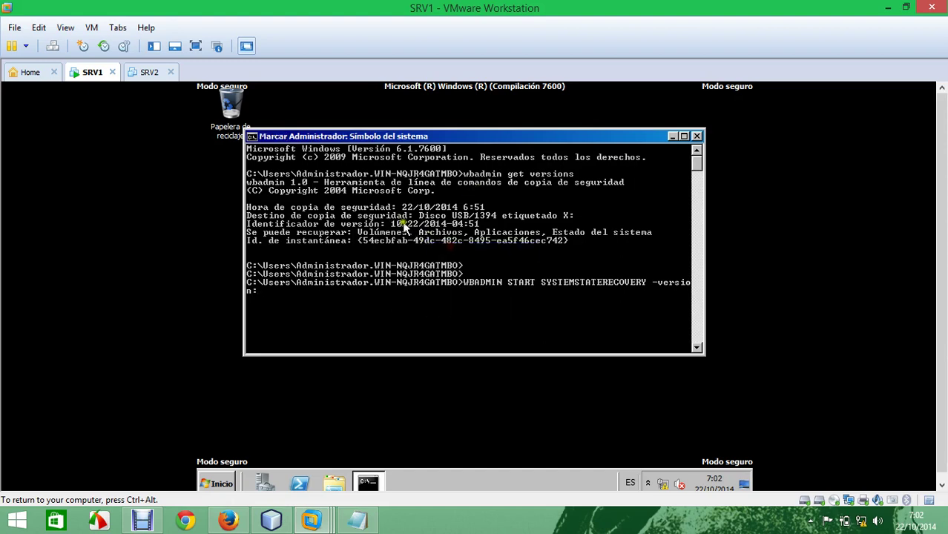
left_click_drag(391, 230, 476, 230)
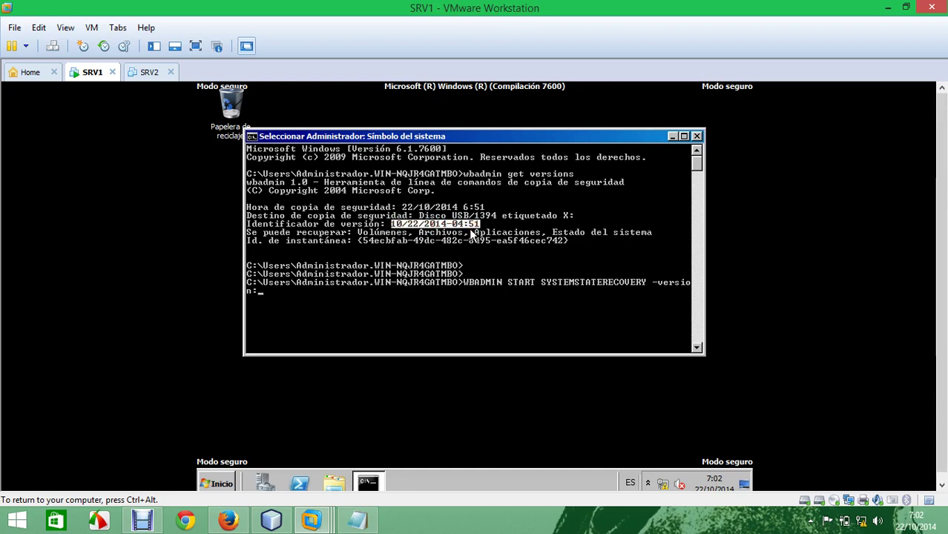
right_click(468, 229)
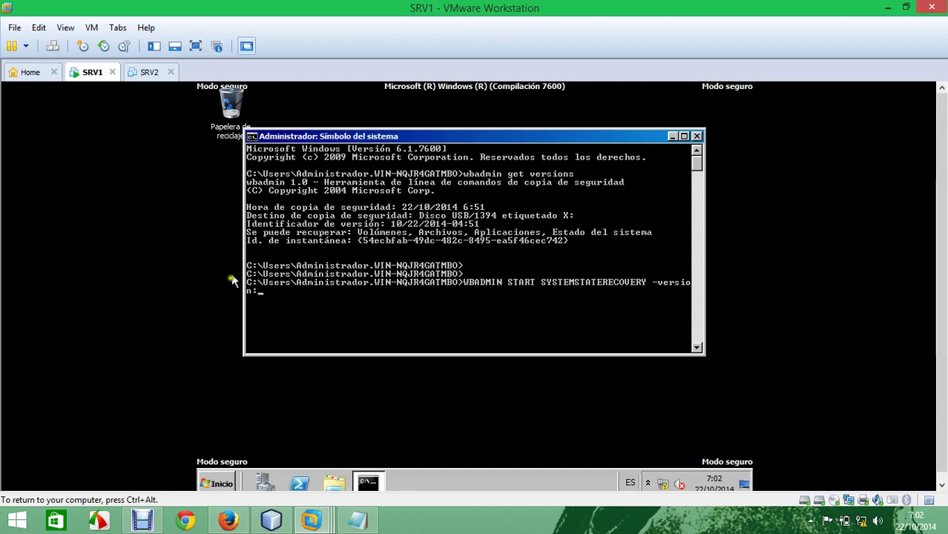
right_click(282, 307)
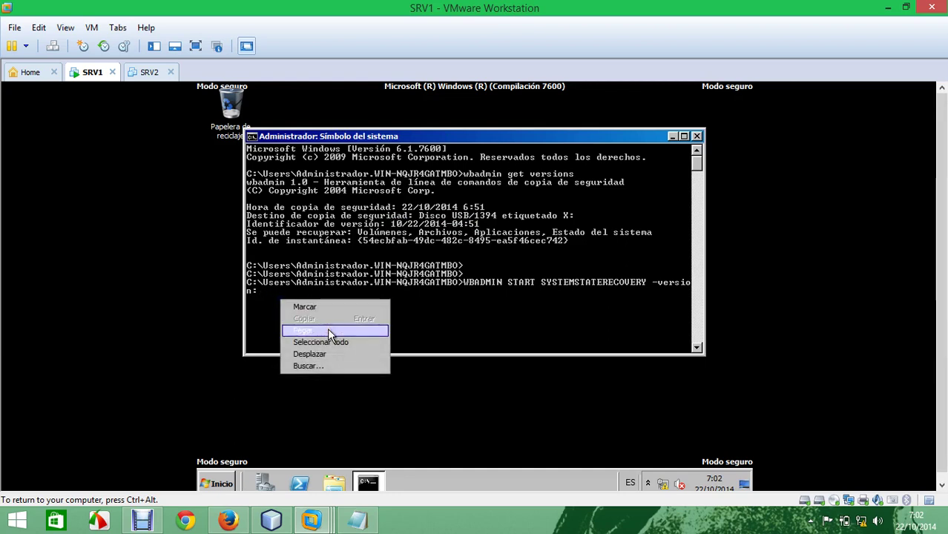
left_click(327, 328)
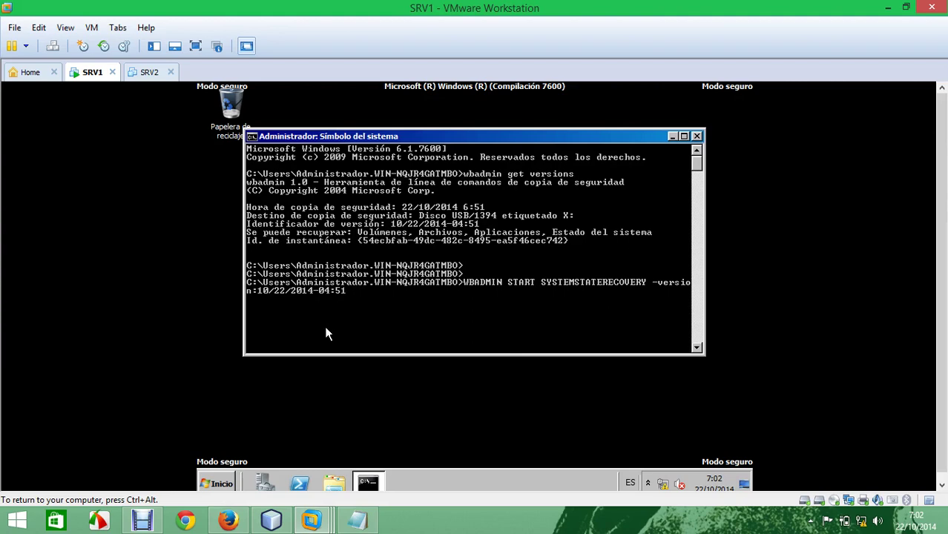
key("Return")
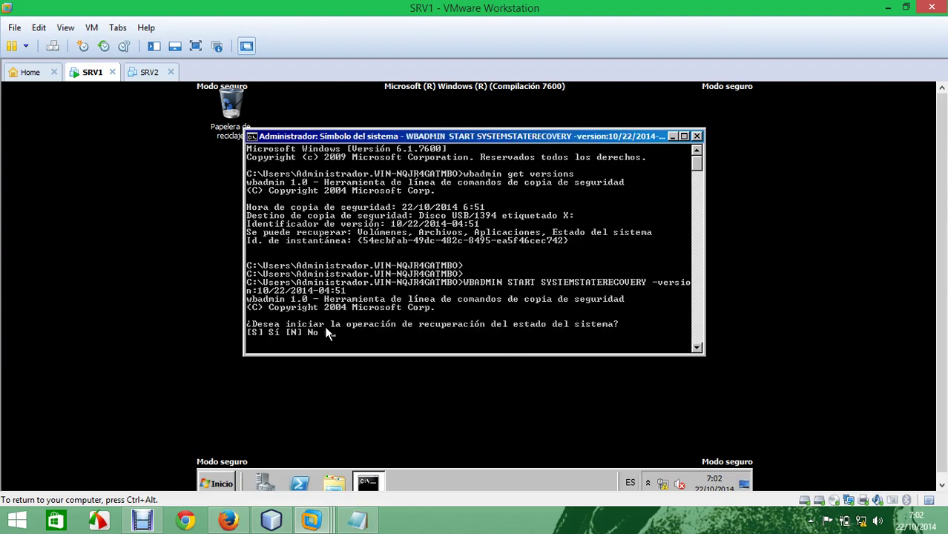
Step: Answer 's' to continue the recovery and let it run to 77% overall progress
type("s")
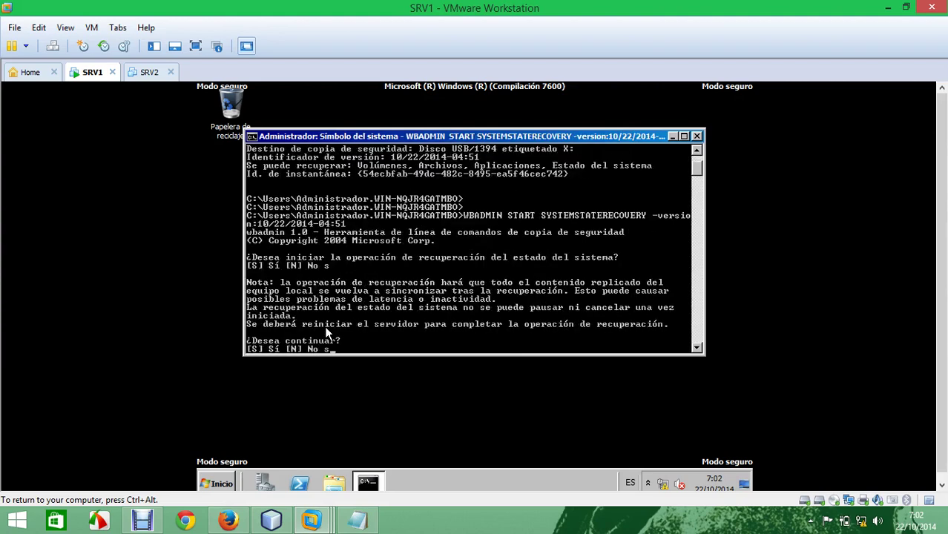
type("s")
key("Return")
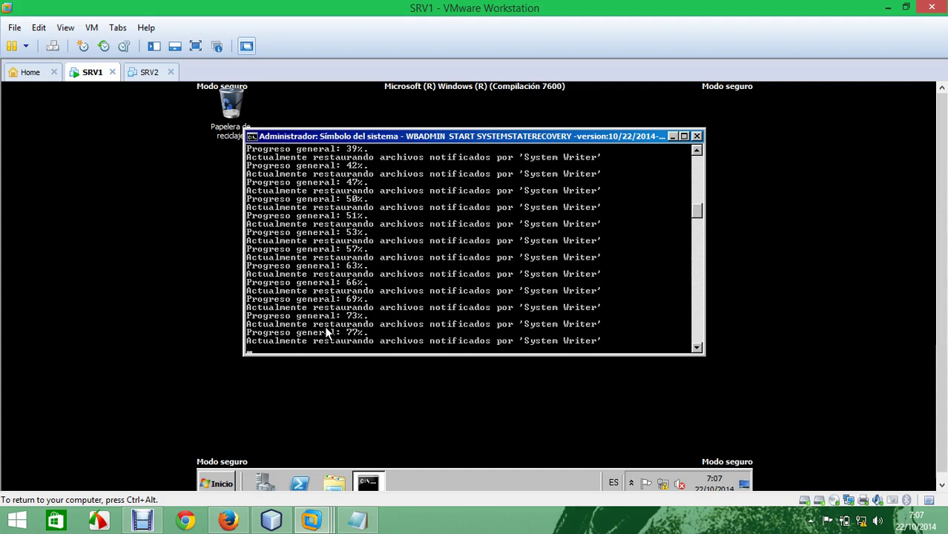
left_click(217, 477)
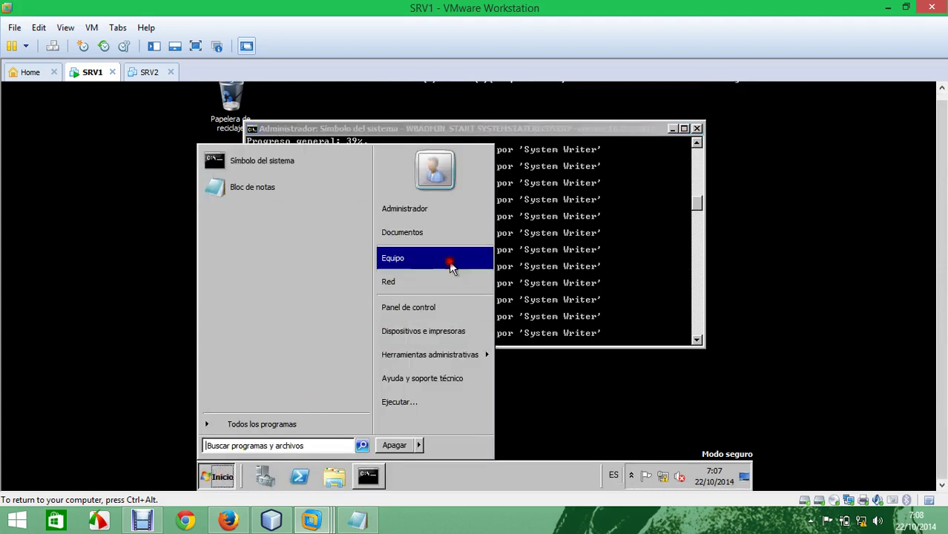
left_click(448, 259)
double_click(553, 186)
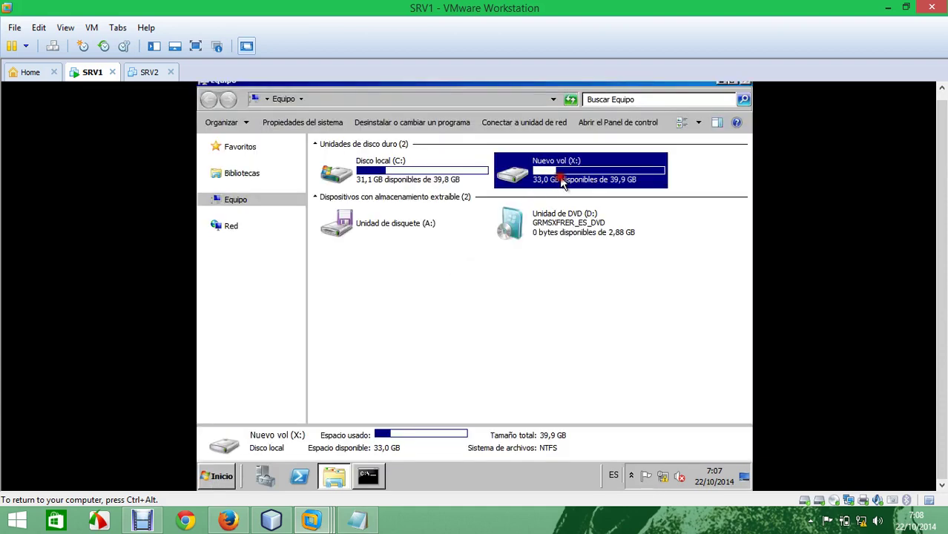
double_click(391, 163)
double_click(393, 164)
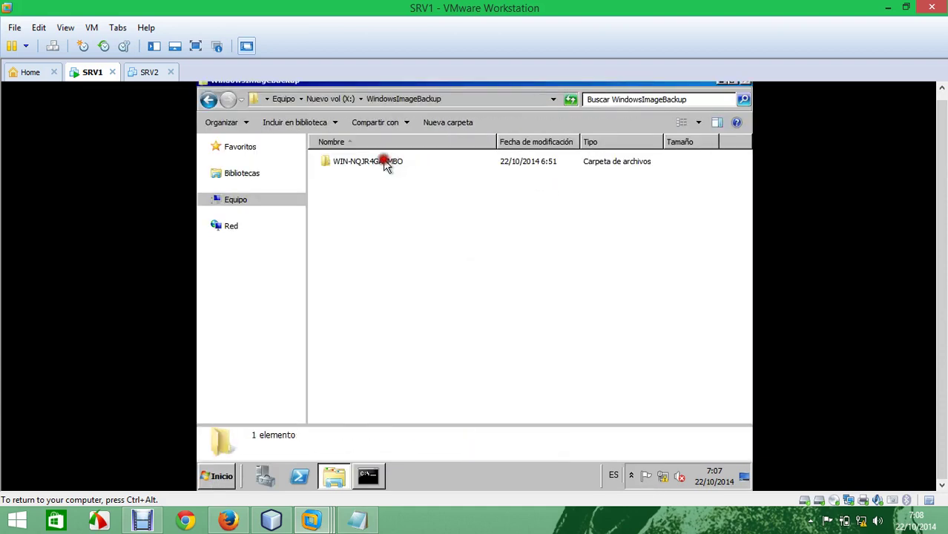
left_click(381, 163)
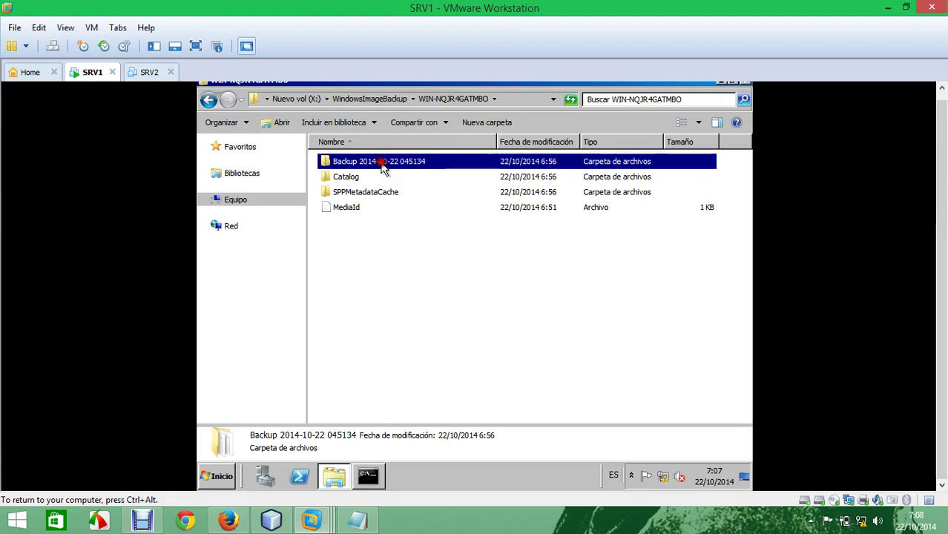
double_click(382, 164)
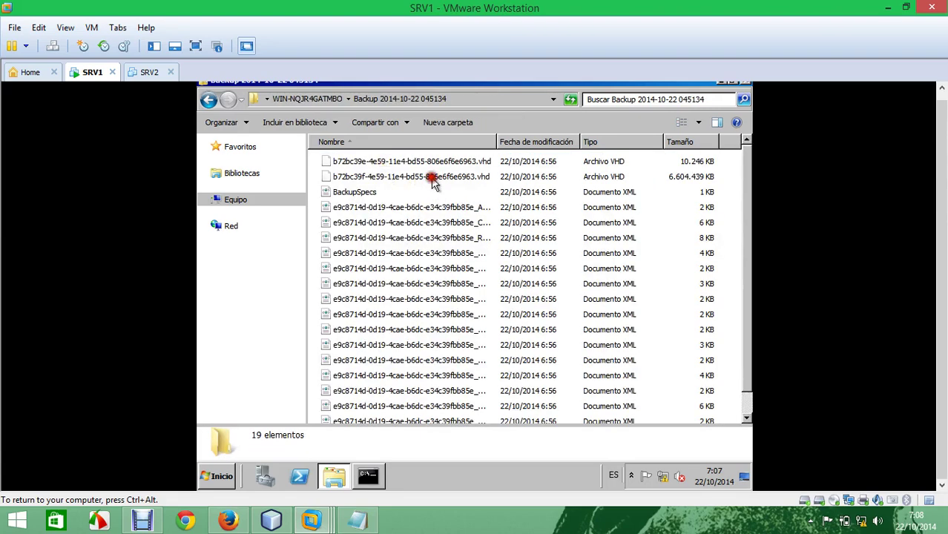
left_click(434, 180)
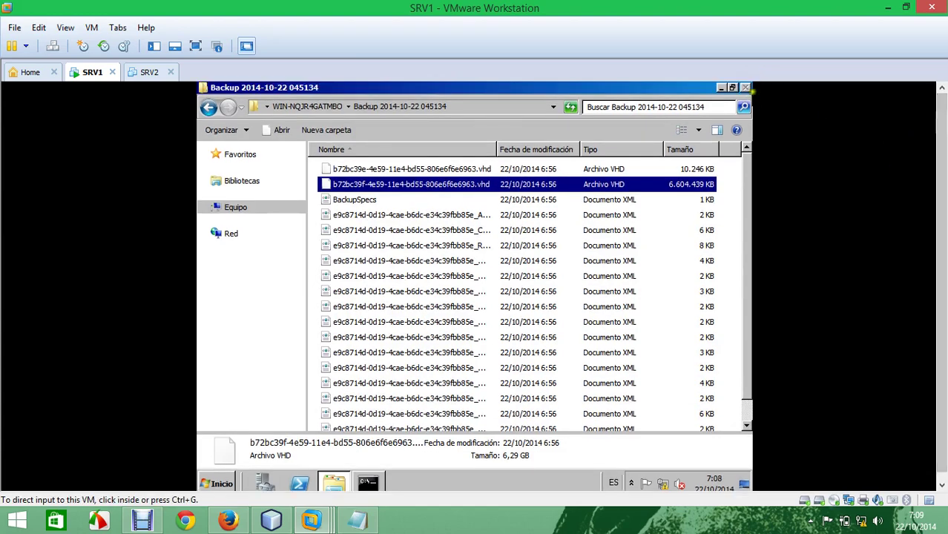
left_click(745, 90)
left_click(719, 88)
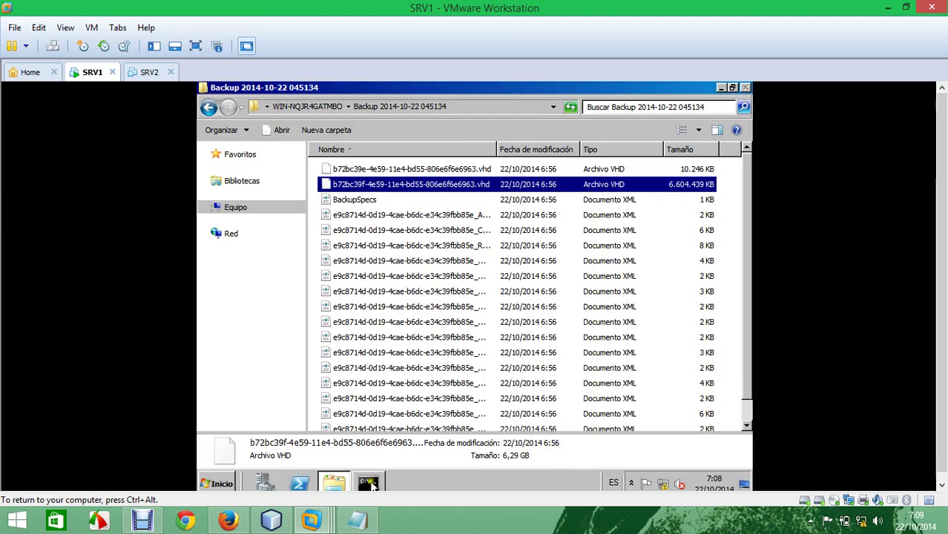
Step: Check the backup folder window, then return to the WBADMIN recovery window showing 92% progress
left_click(370, 482)
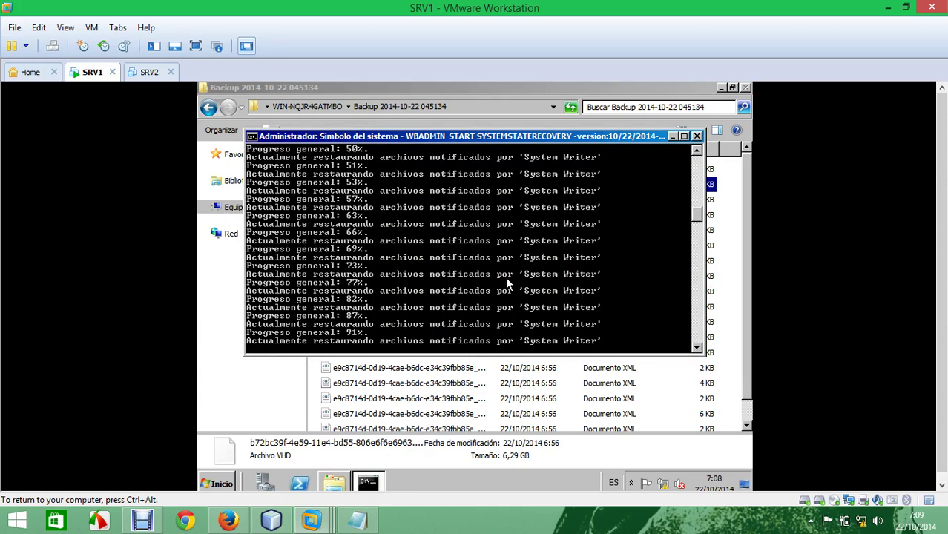
key("ctrl+alt")
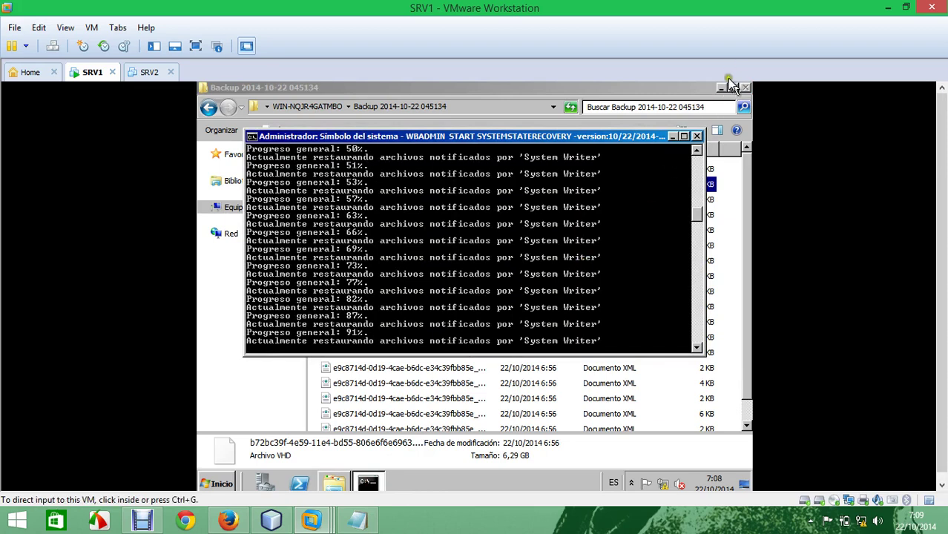
left_click(729, 82)
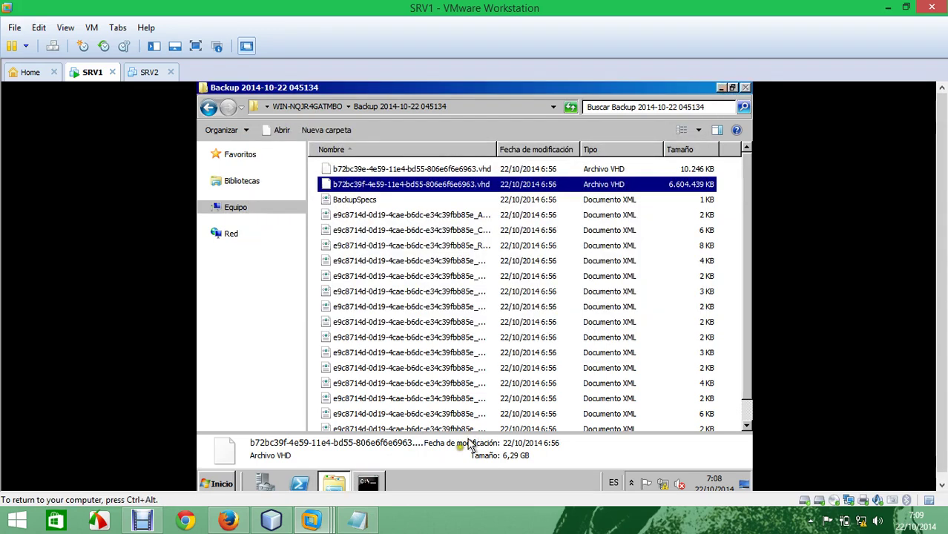
left_click(369, 483)
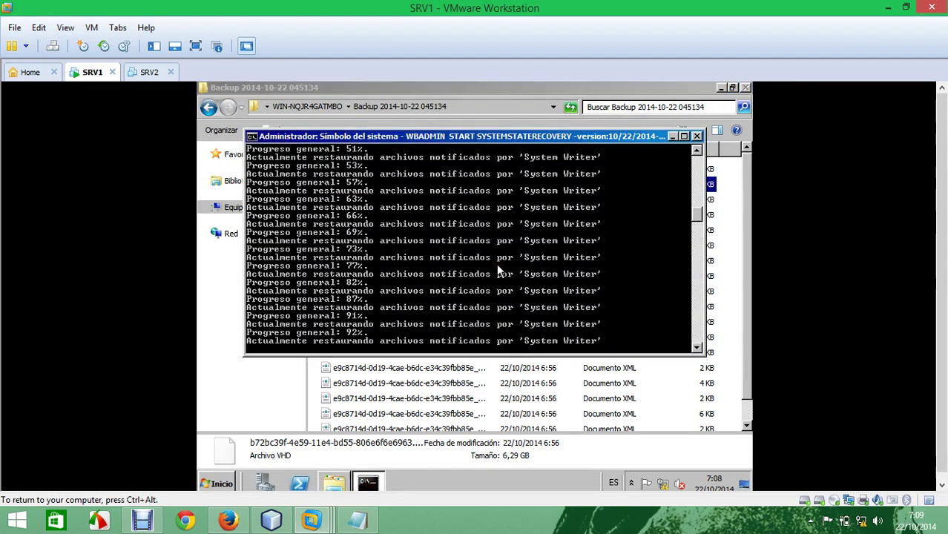